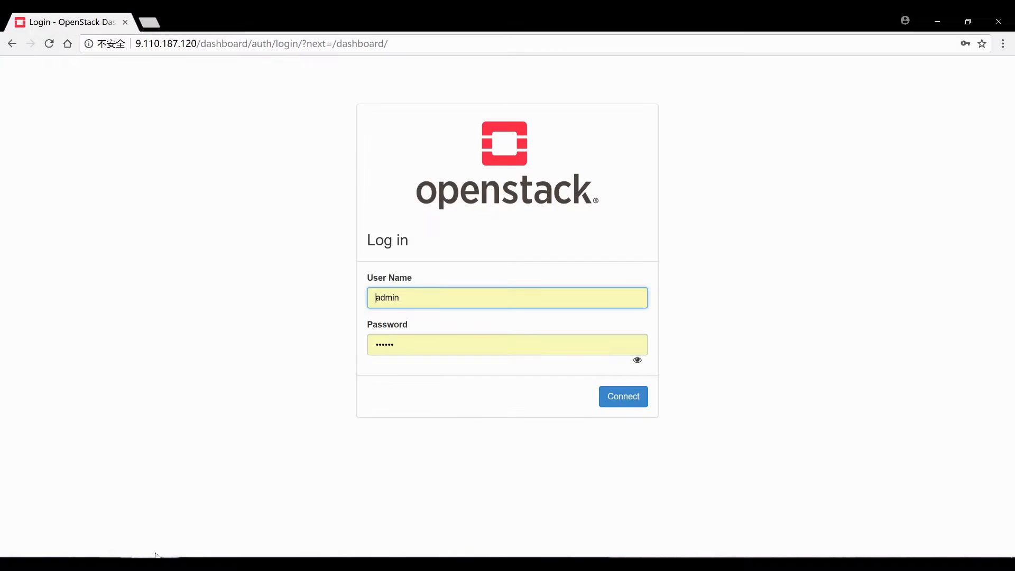
# Reload the OpenStack login page and sign in as admin to reach Identity Projects
pyautogui.click(49, 44)
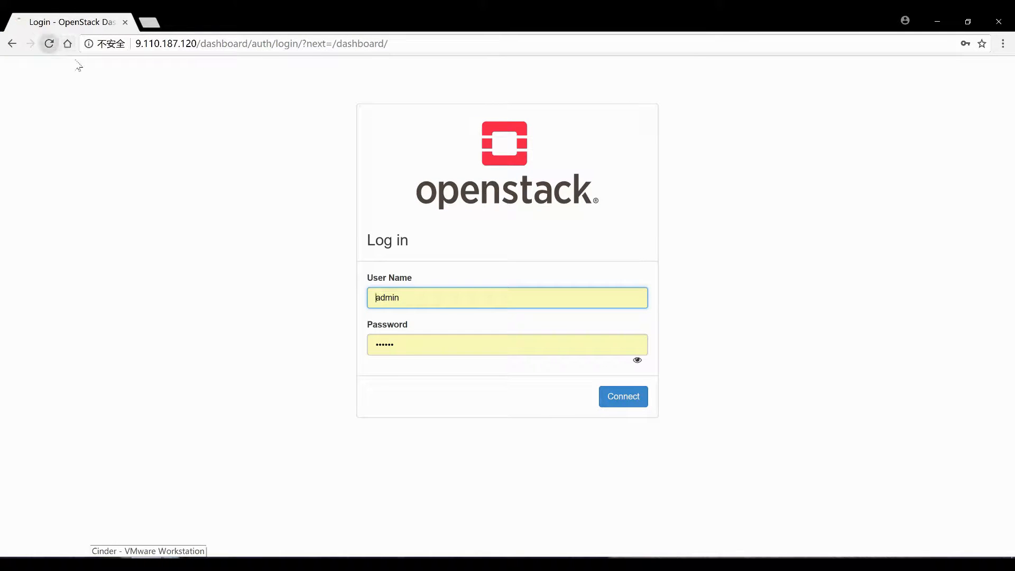
pyautogui.click(618, 403)
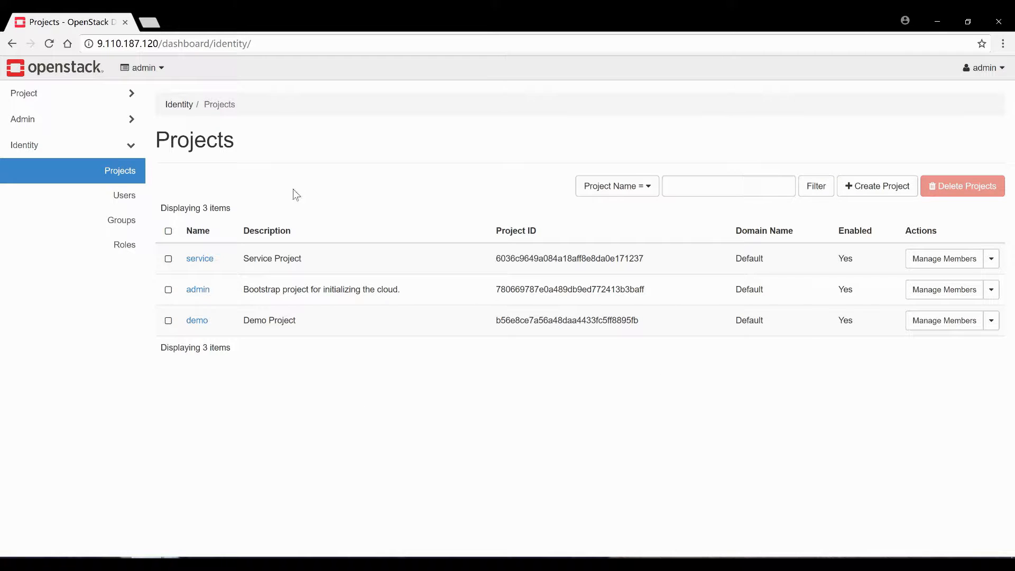
# View the Network Topology graph, then list the Compute instances vm1, vm2 and vm3
pyautogui.click(64, 95)
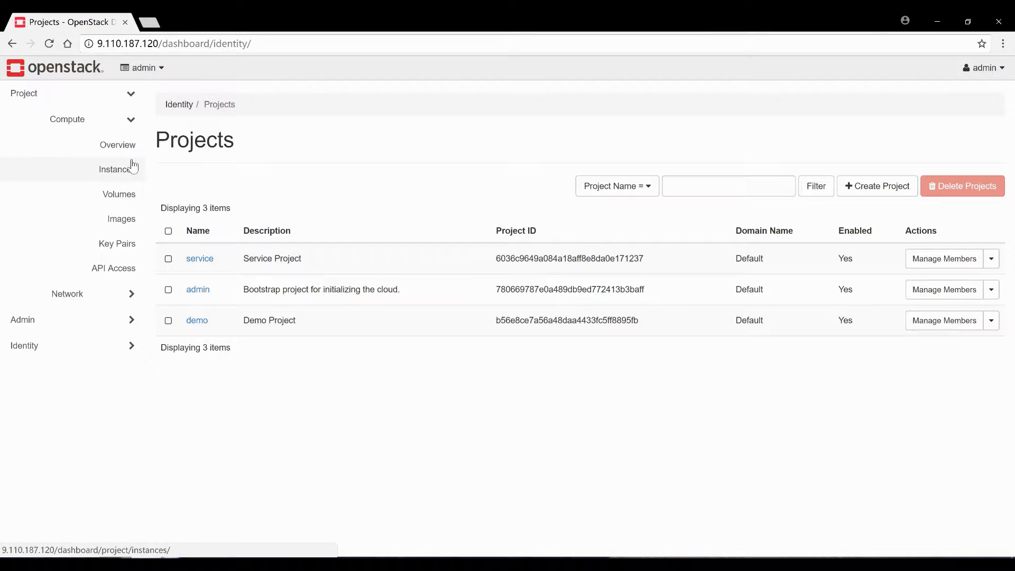
pyautogui.click(86, 296)
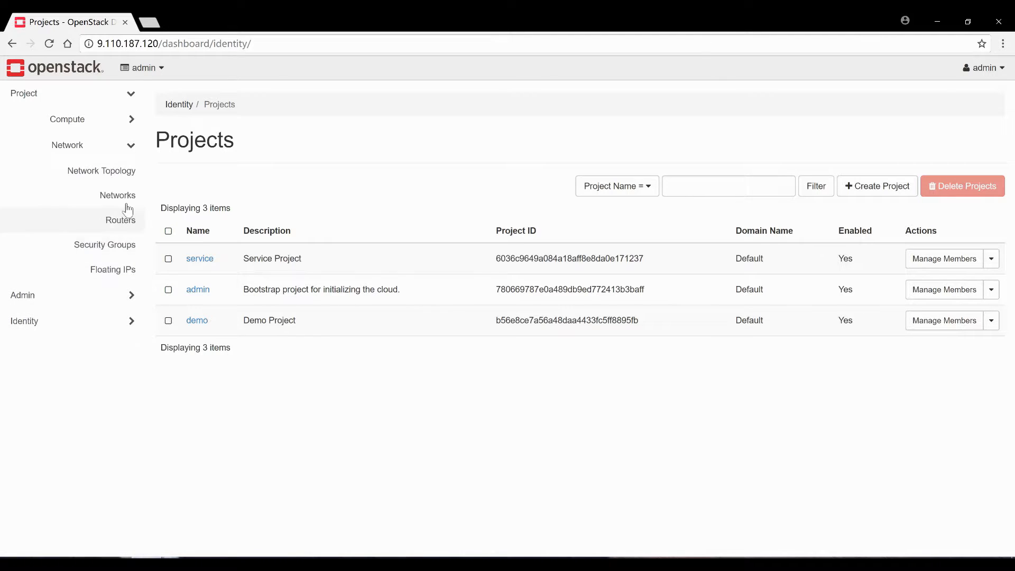
pyautogui.click(123, 177)
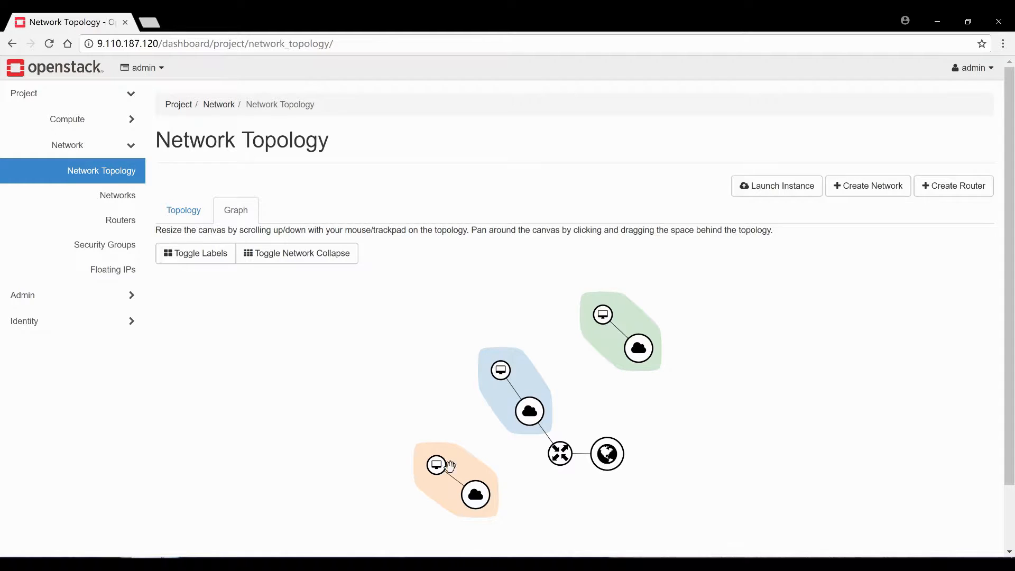
pyautogui.click(65, 120)
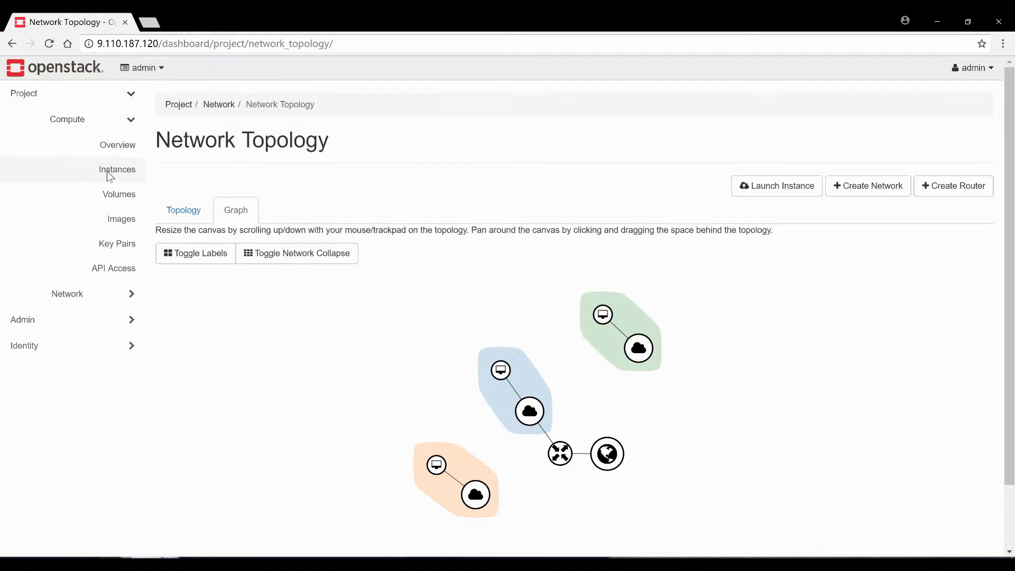
pyautogui.click(109, 172)
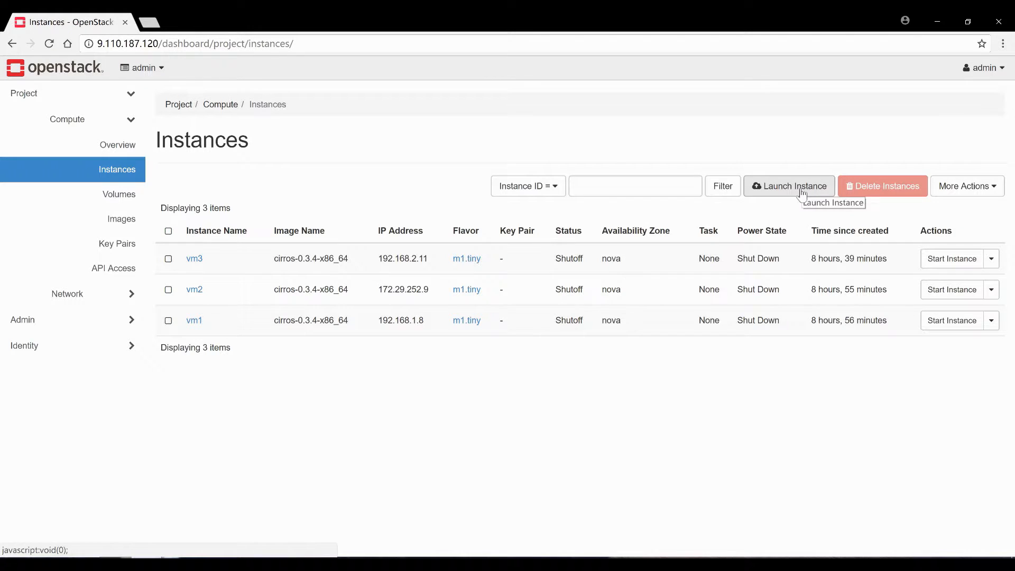
# Launch instance vm4 from the cirros image, m1.tiny flavor, public network, no new volume
pyautogui.click(776, 195)
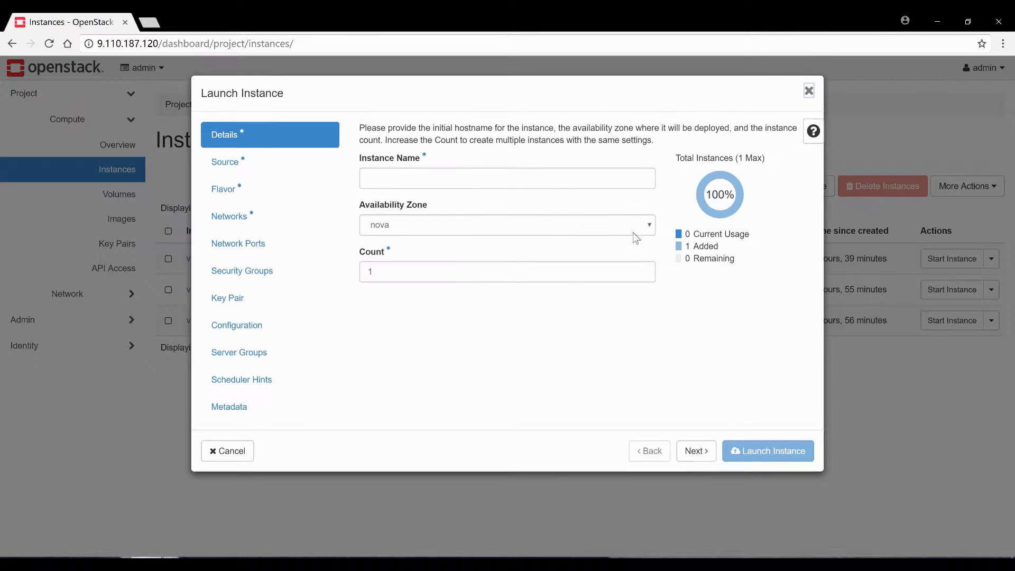
pyautogui.click(454, 177)
pyautogui.write('vm4')
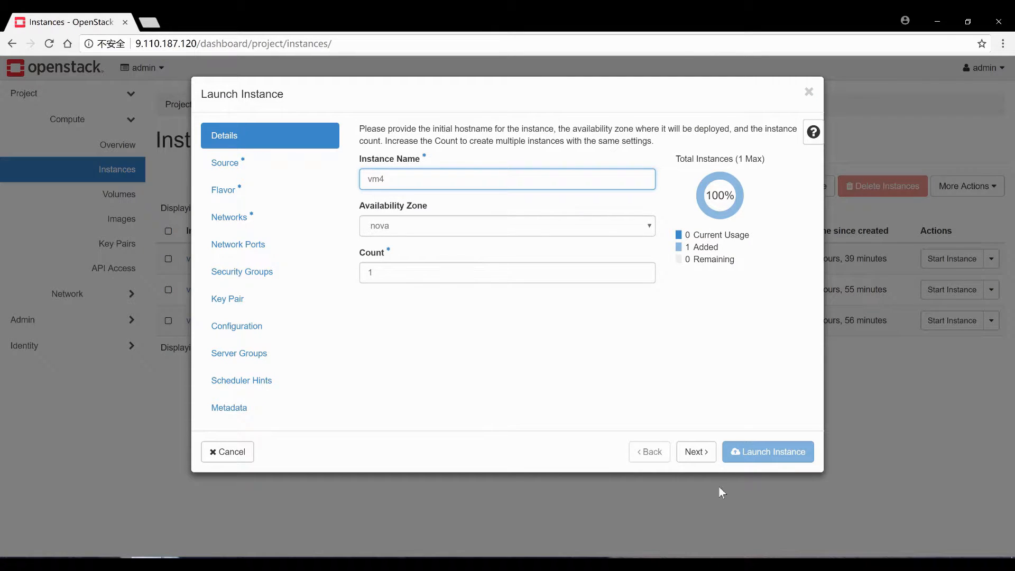
pyautogui.click(699, 452)
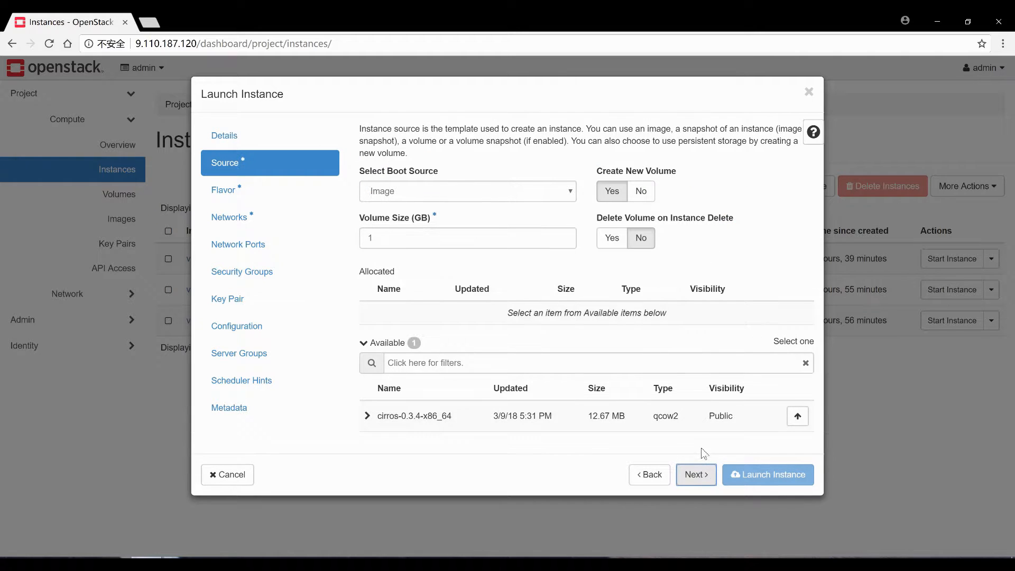
pyautogui.click(641, 191)
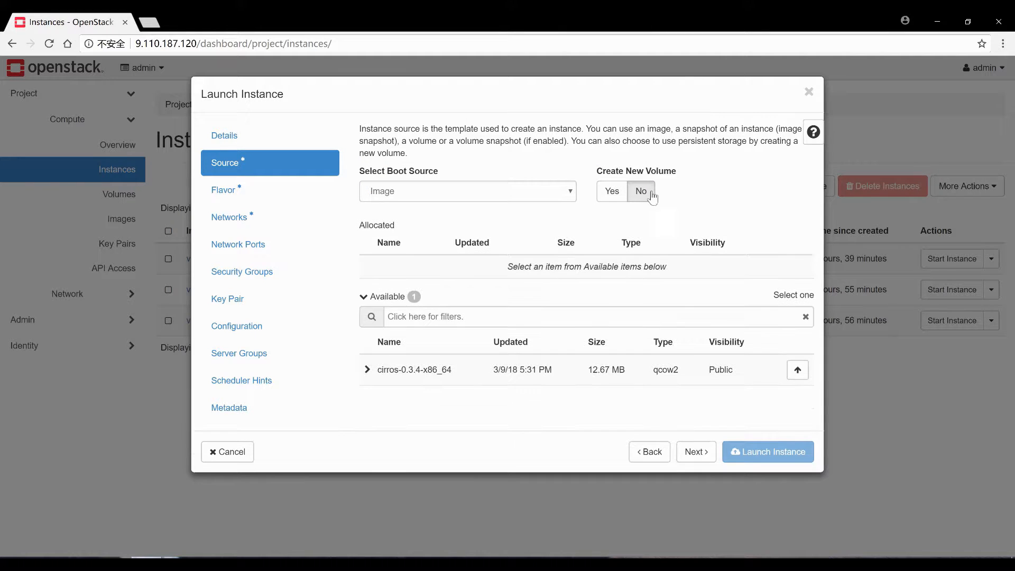
pyautogui.click(799, 370)
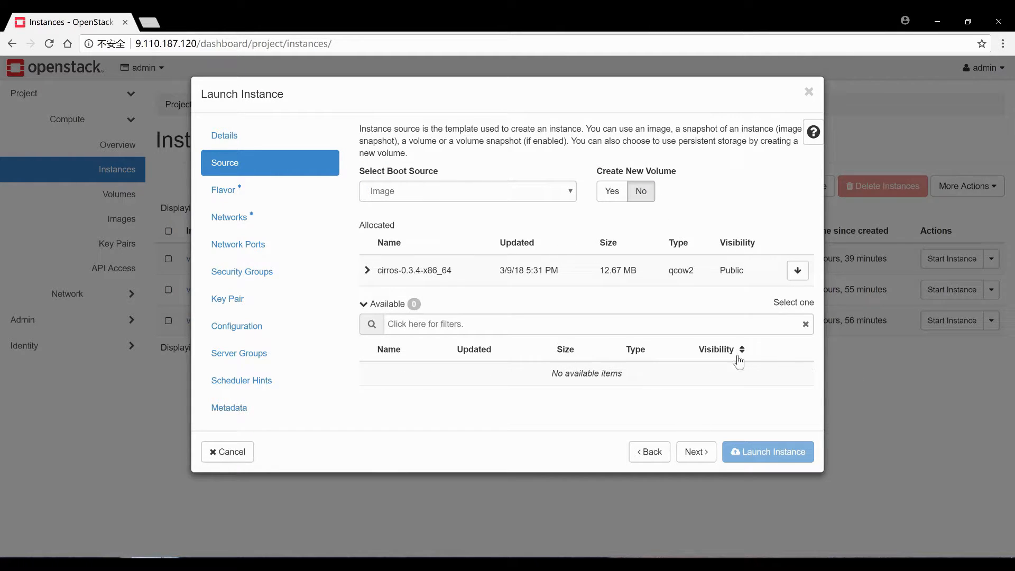
pyautogui.click(696, 454)
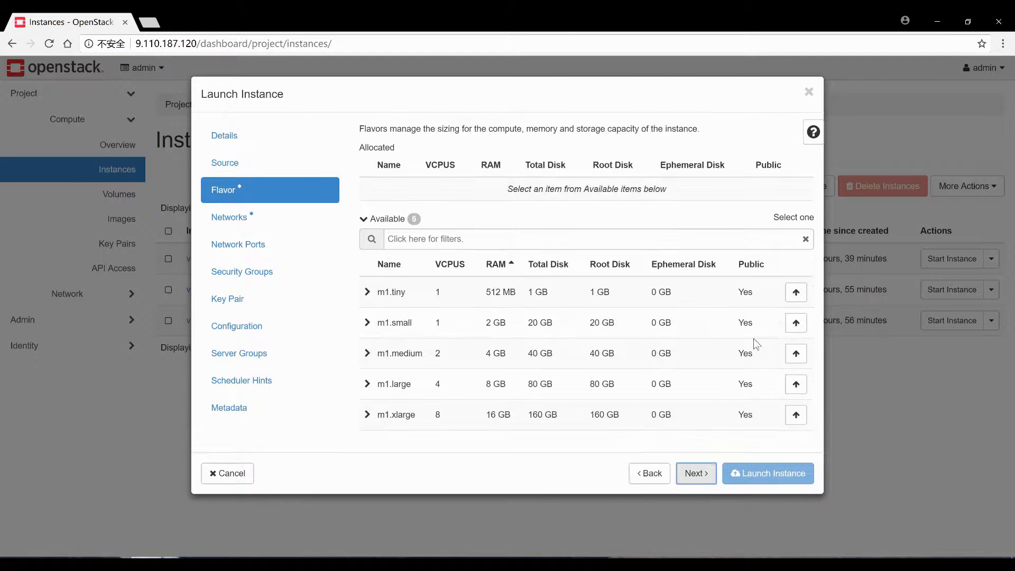
pyautogui.click(793, 299)
pyautogui.click(703, 453)
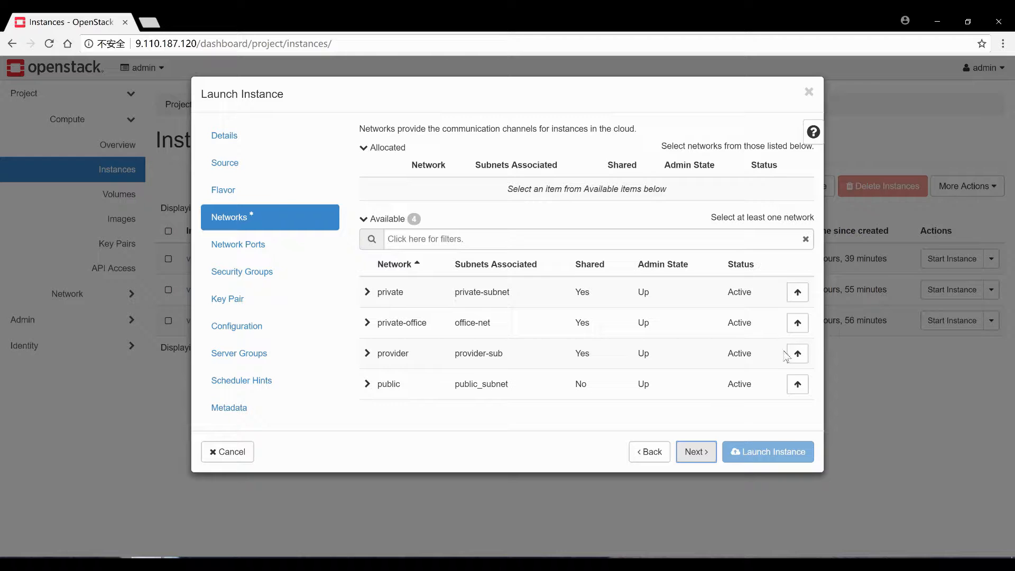
pyautogui.click(797, 384)
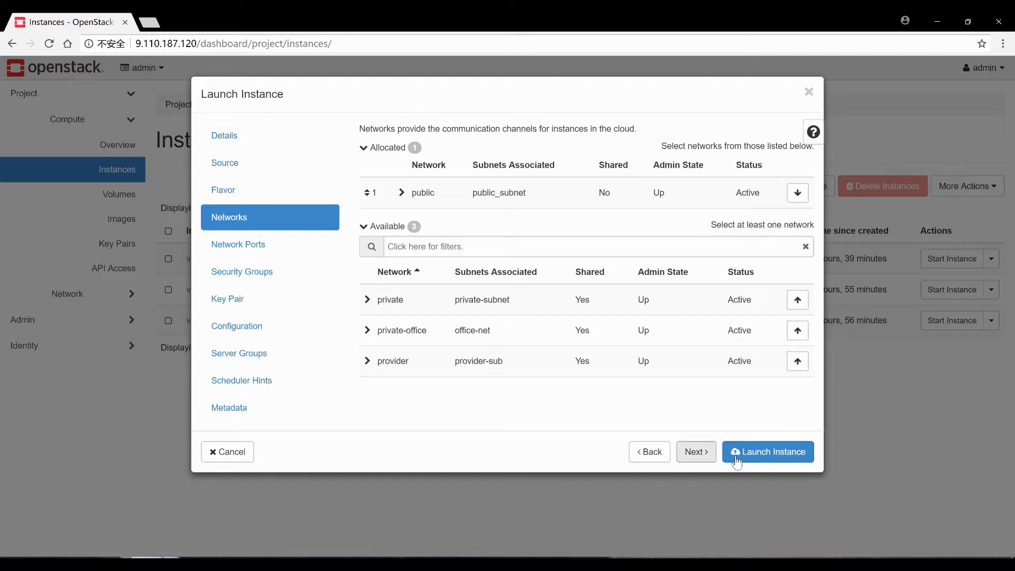
pyautogui.click(747, 459)
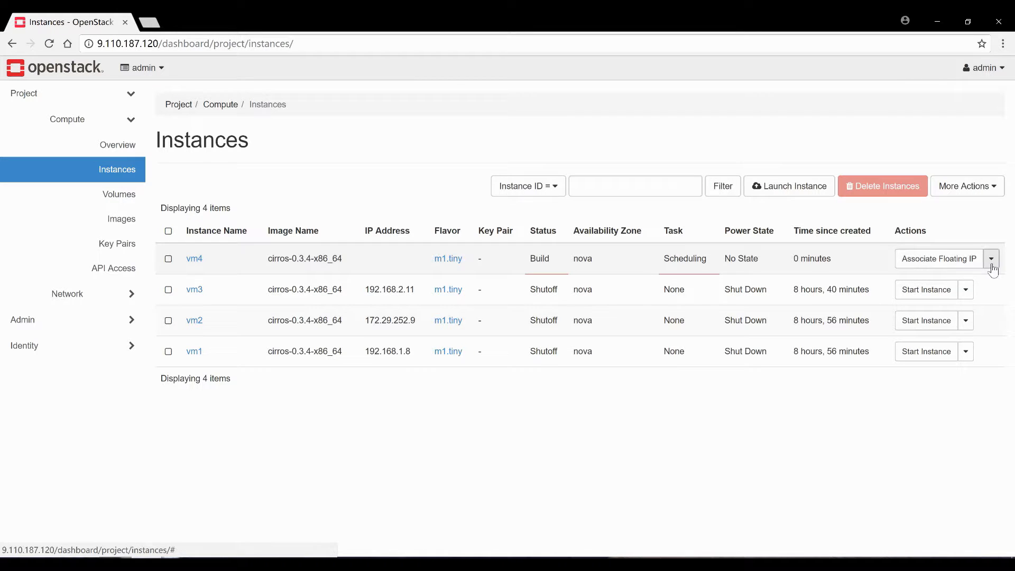
# Try attaching a volume to vm4, find none available, and cancel
pyautogui.click(991, 258)
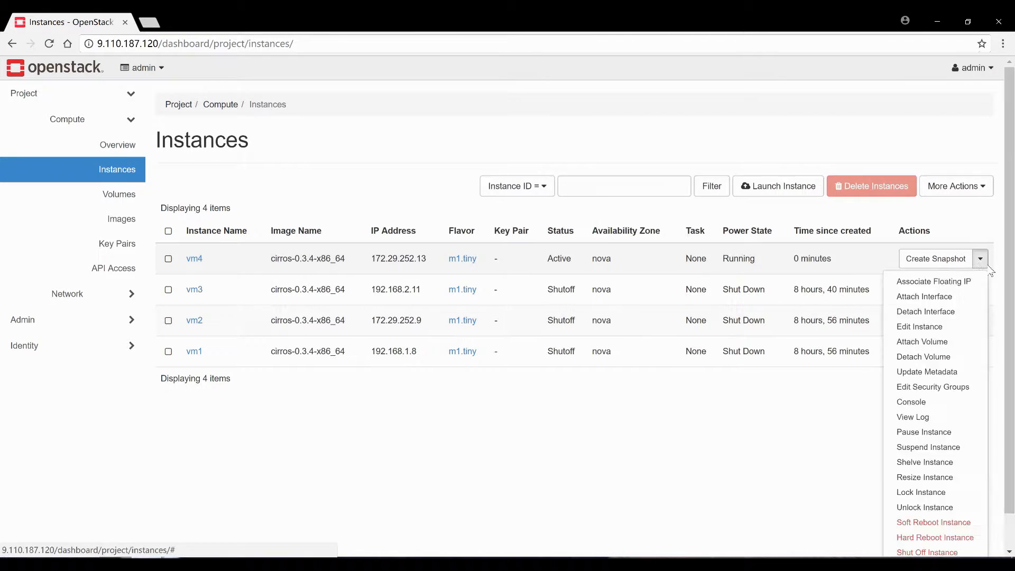
pyautogui.click(929, 344)
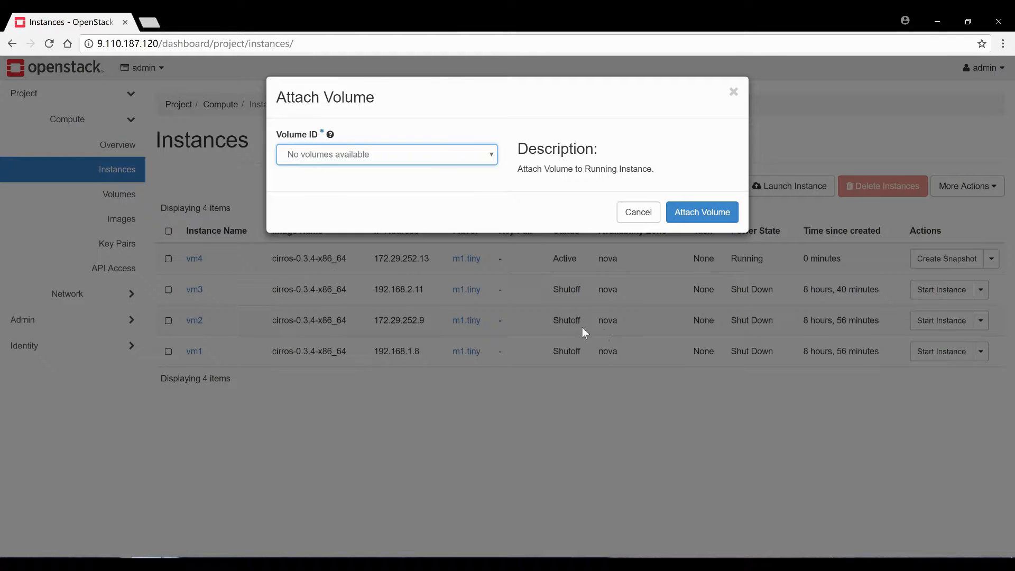
pyautogui.click(429, 158)
pyautogui.click(392, 168)
pyautogui.click(638, 212)
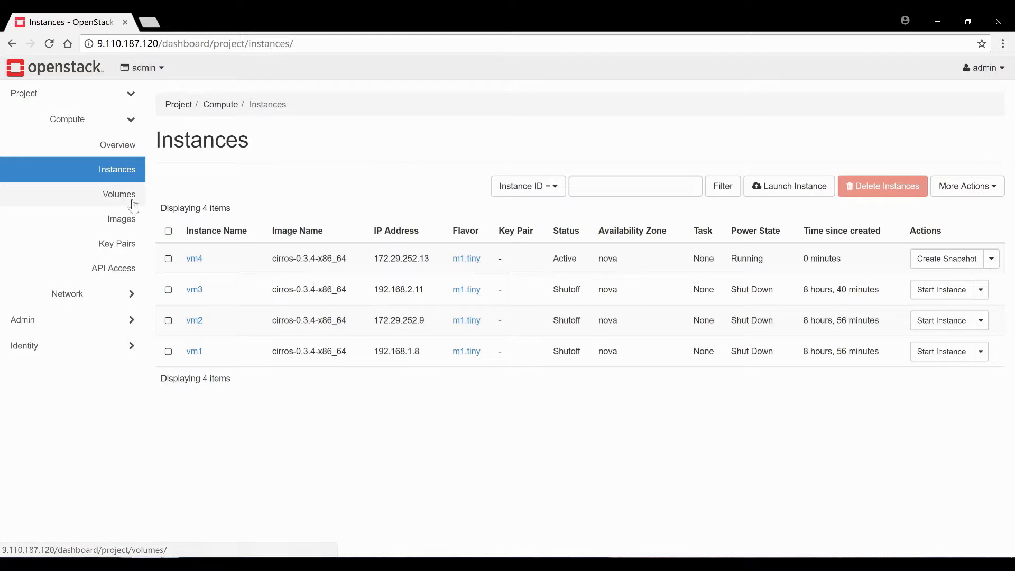
# Create a 1 GiB volume named new_volume, then return to the instances list
pyautogui.click(129, 205)
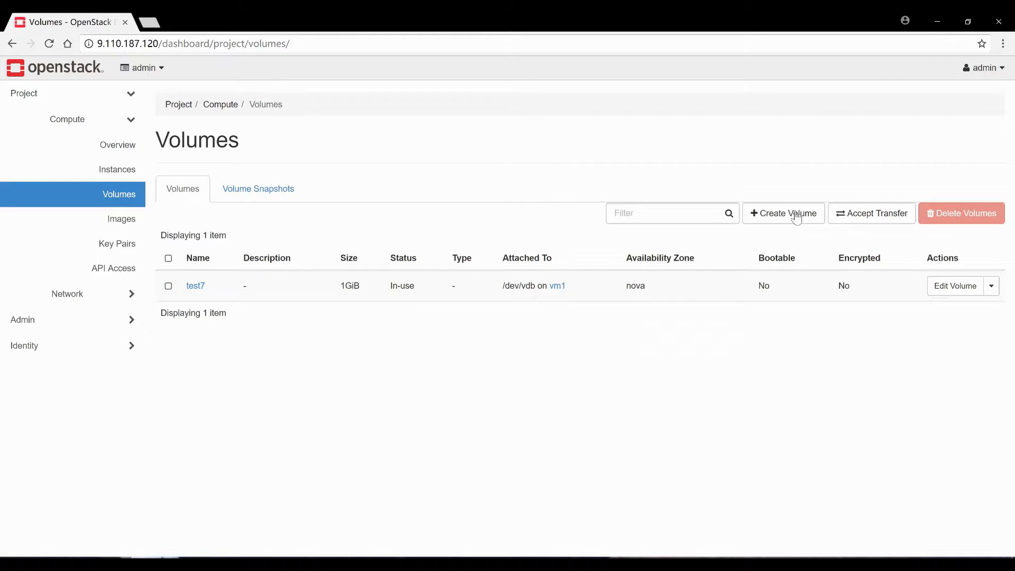
pyautogui.click(796, 216)
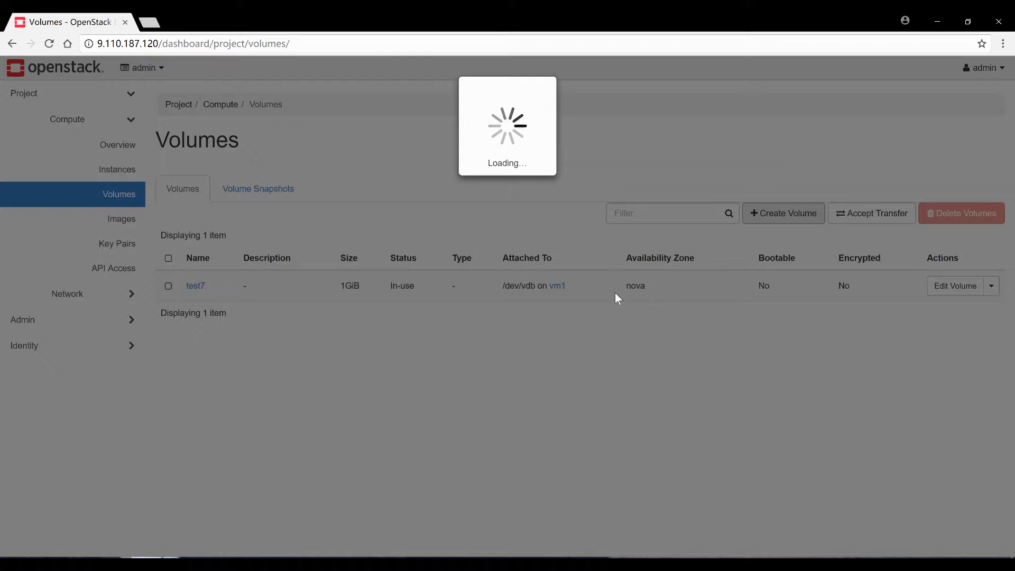
pyautogui.write('new_volume')
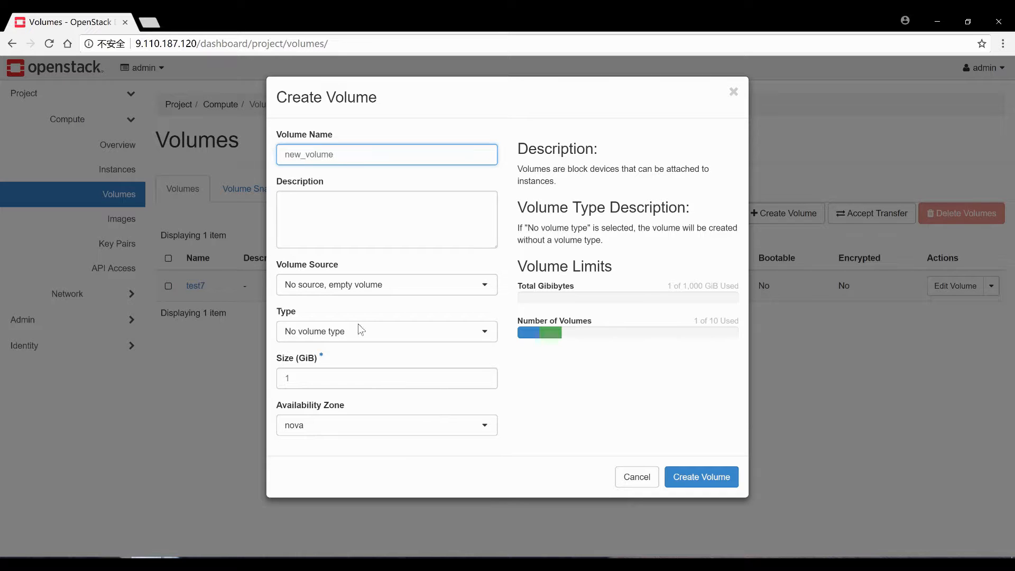
pyautogui.click(708, 478)
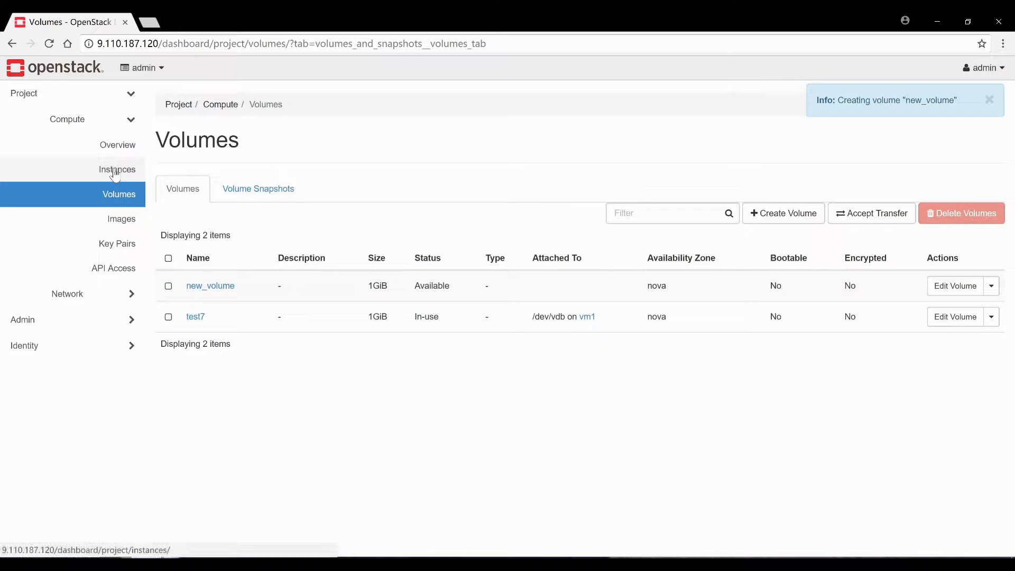
pyautogui.click(114, 171)
# Attach new_volume to the vm4 instance
pyautogui.click(992, 264)
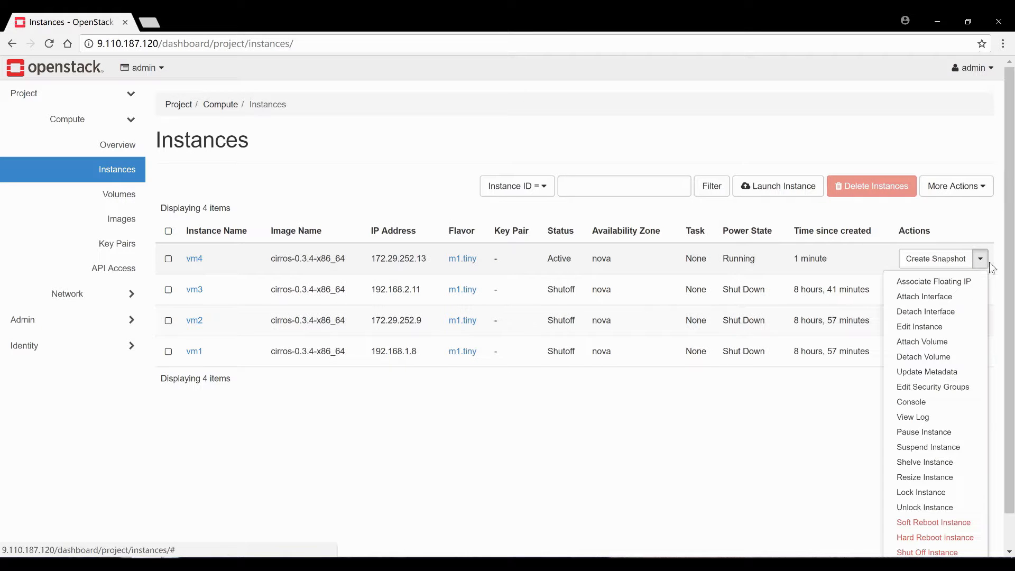
pyautogui.click(933, 345)
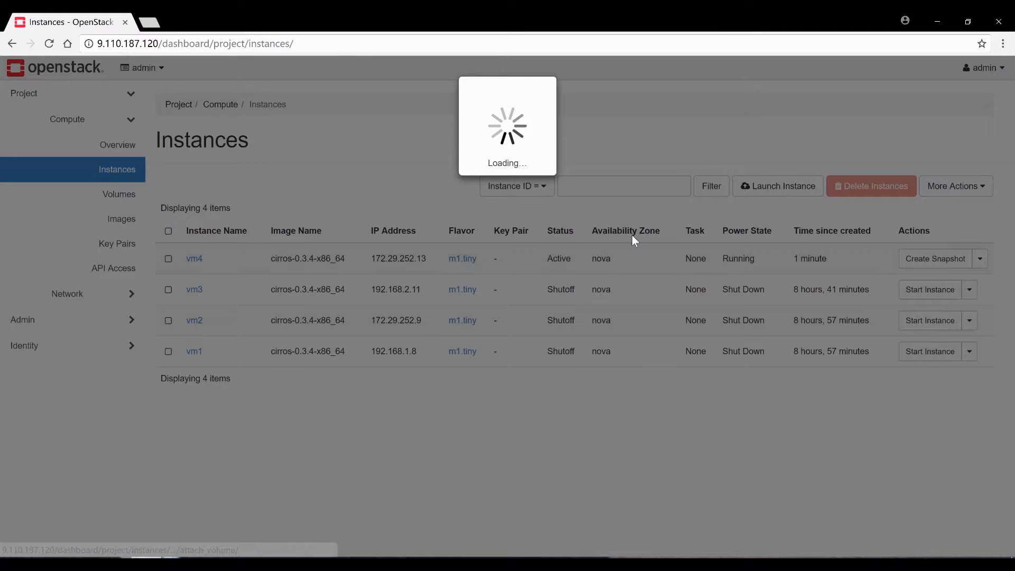
pyautogui.click(460, 154)
pyautogui.click(391, 197)
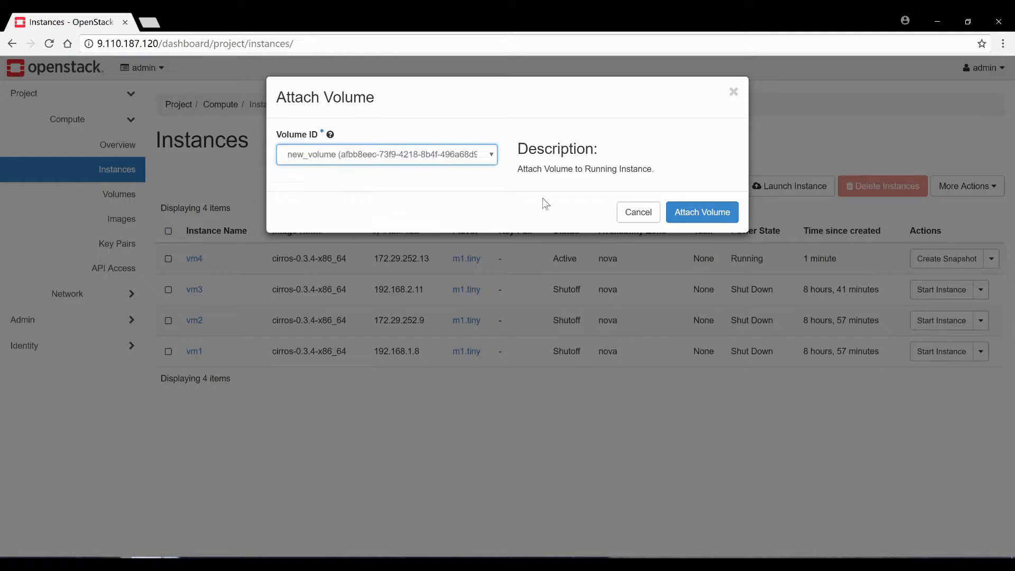
pyautogui.click(693, 214)
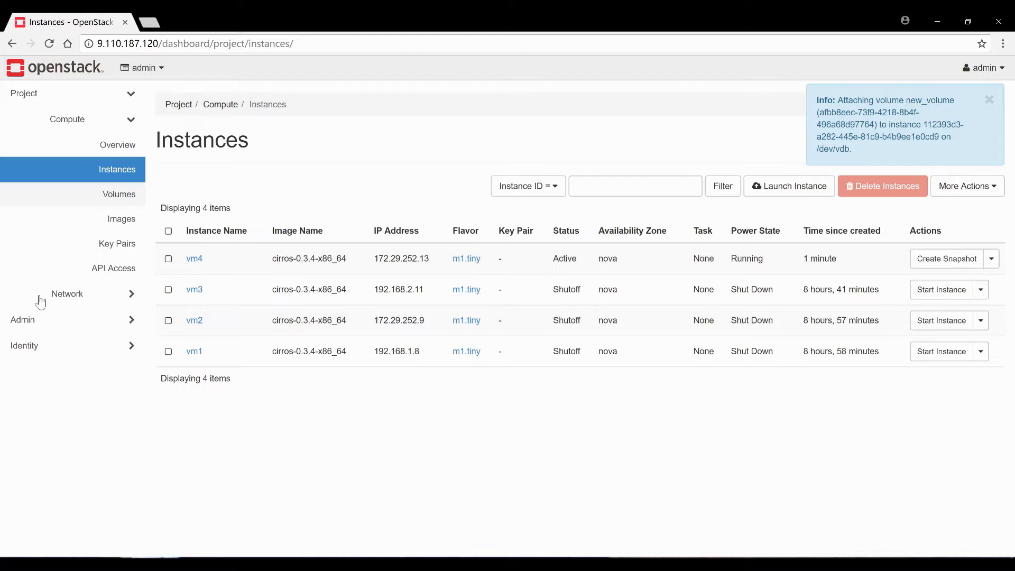
# Open the Network Topology graph and scroll down through it
pyautogui.click(79, 294)
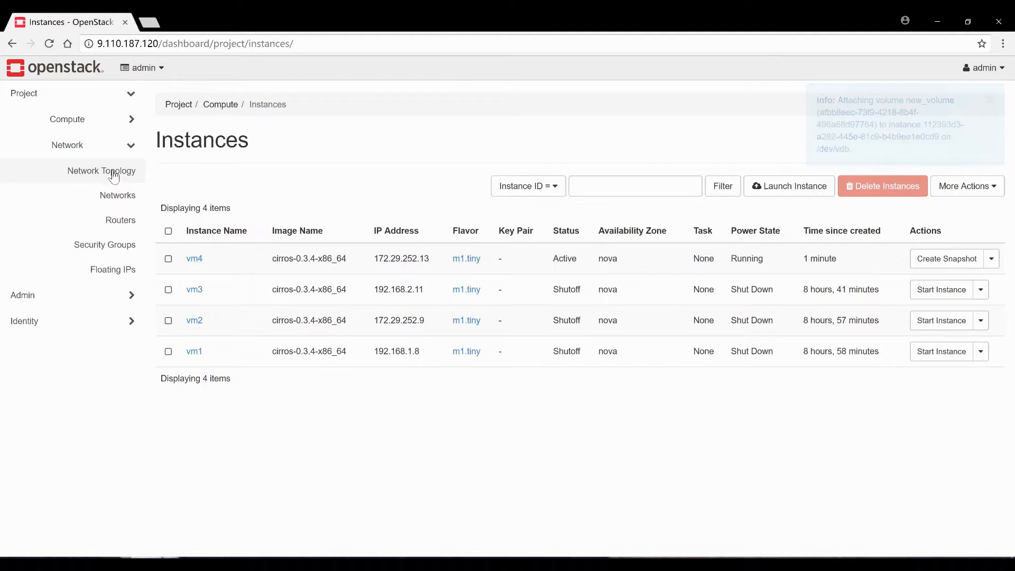
pyautogui.click(114, 176)
pyautogui.scroll(-2, 653, 408)
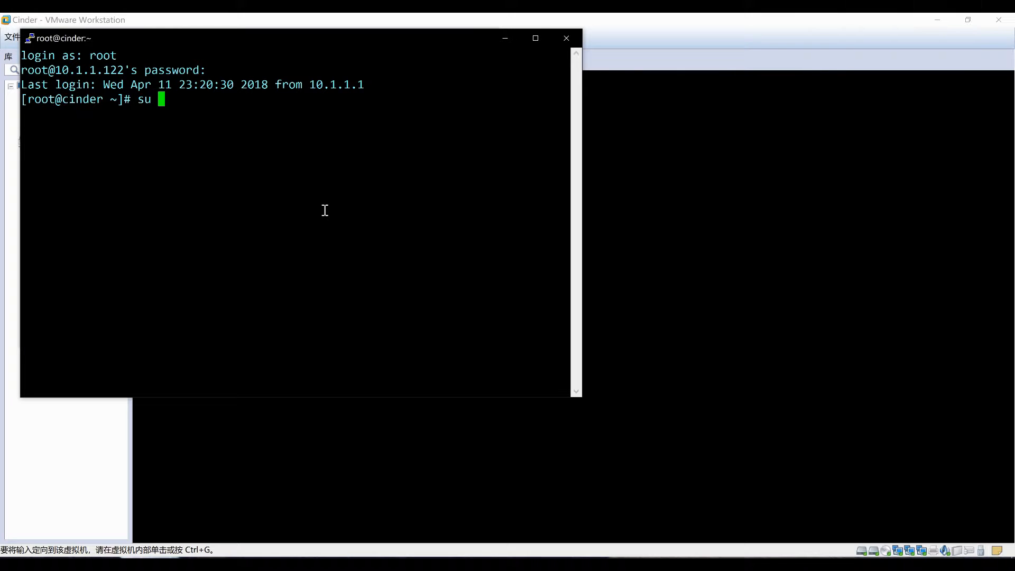
# On cinder, switch to the elastic user and move into /opt/elasticsearch-6.0.0
pyautogui.write('elastic')
pyautogui.press('Return')
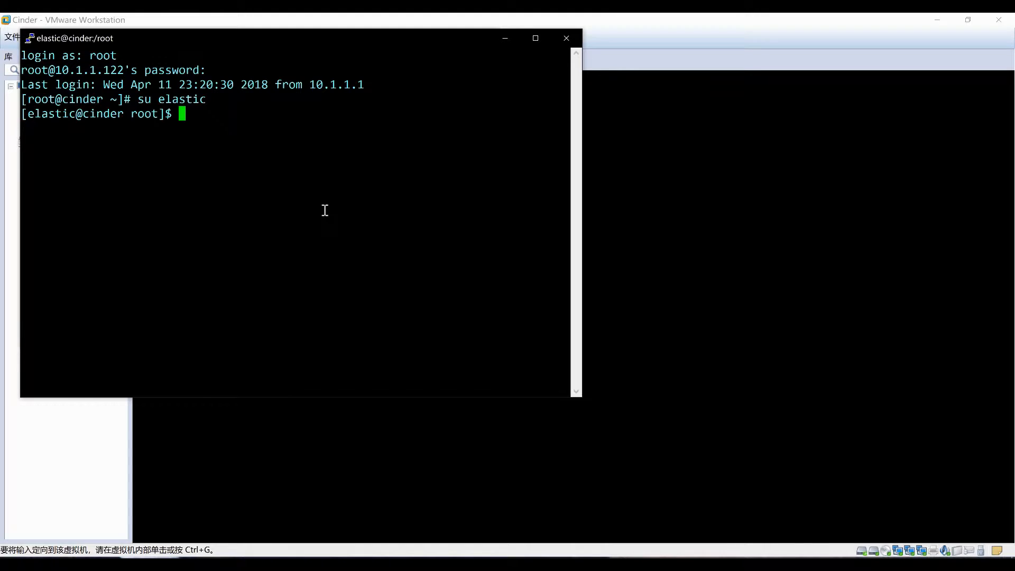
pyautogui.write('cd /opt')
pyautogui.press('Return')
pyautogui.write('ls')
pyautogui.press('Return')
pyautogui.write('cd')
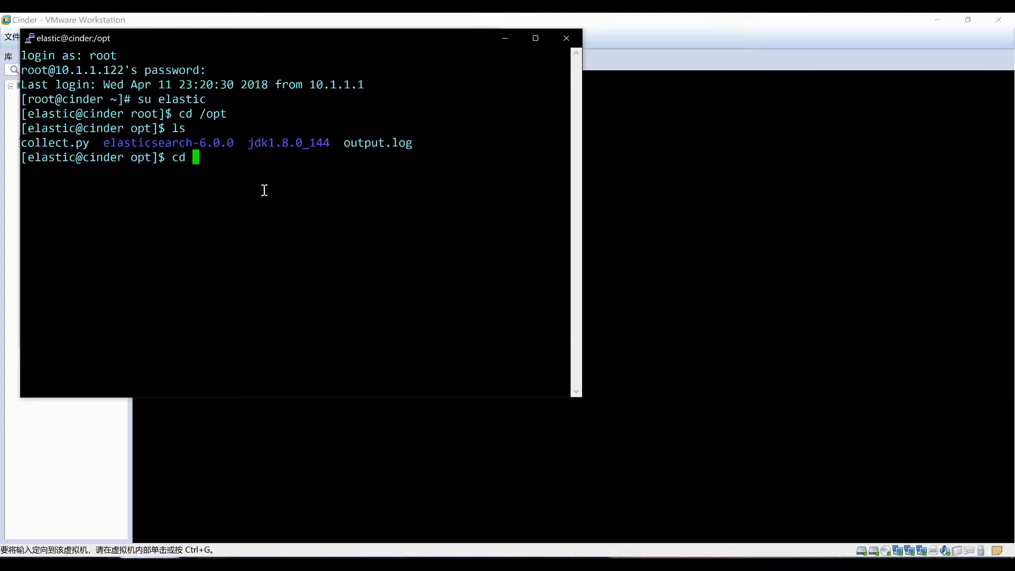
pyautogui.doubleClick(173, 144)
pyautogui.rightClick(172, 144)
pyautogui.press('Return')
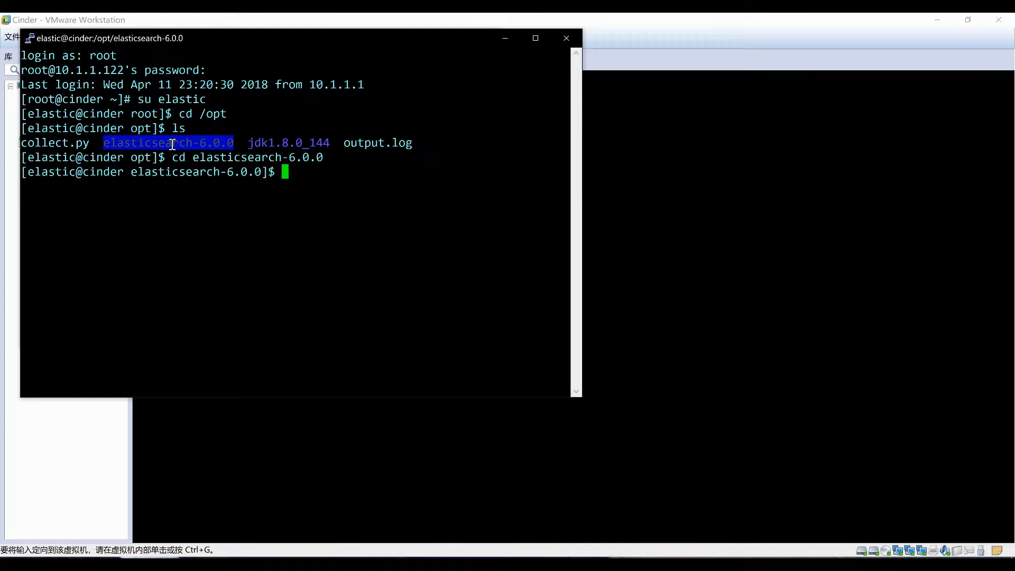
# From the bin folder, start Elasticsearch as a daemon with ./elasticsearch -d
pyautogui.write('ls')
pyautogui.press('Return')
pyautogui.write('c')
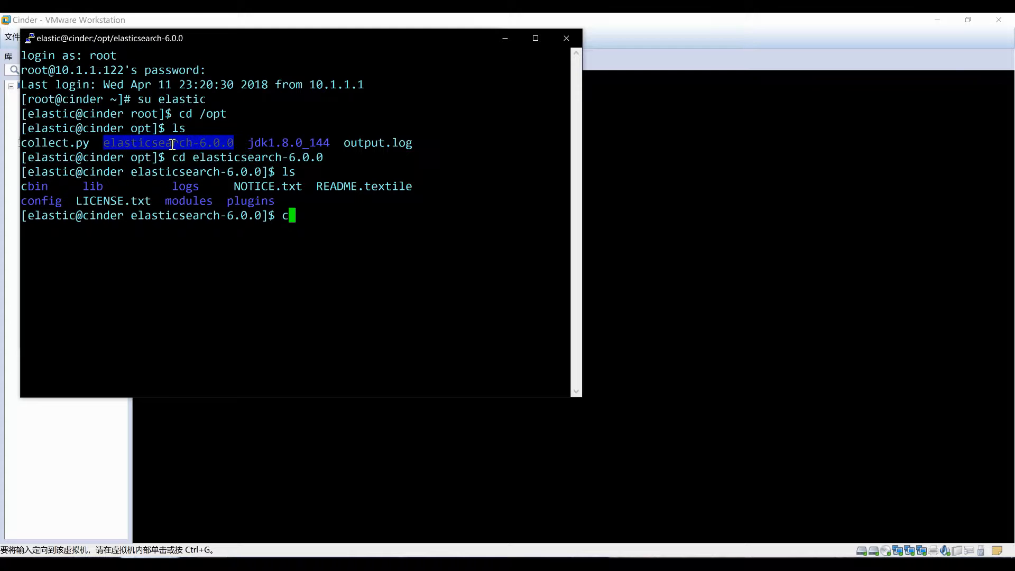
pyautogui.write('d bin')
pyautogui.press('Return')
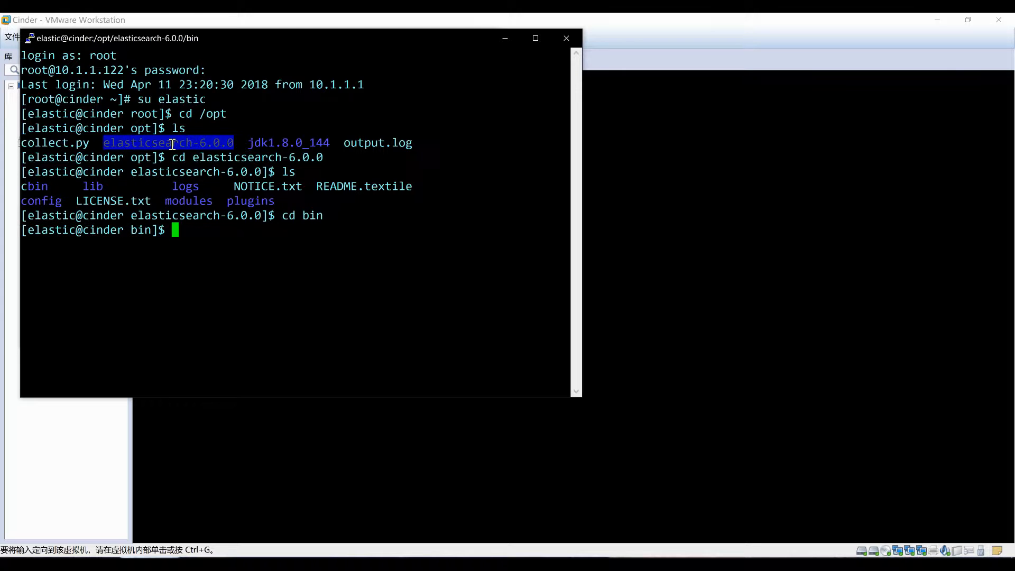
pyautogui.write('ls')
pyautogui.press('Return')
pyautogui.write('cd')
pyautogui.press('BackSpace')
pyautogui.press('BackSpace')
pyautogui.press('BackSpace')
pyautogui.write('./')
pyautogui.doubleClick(78, 244)
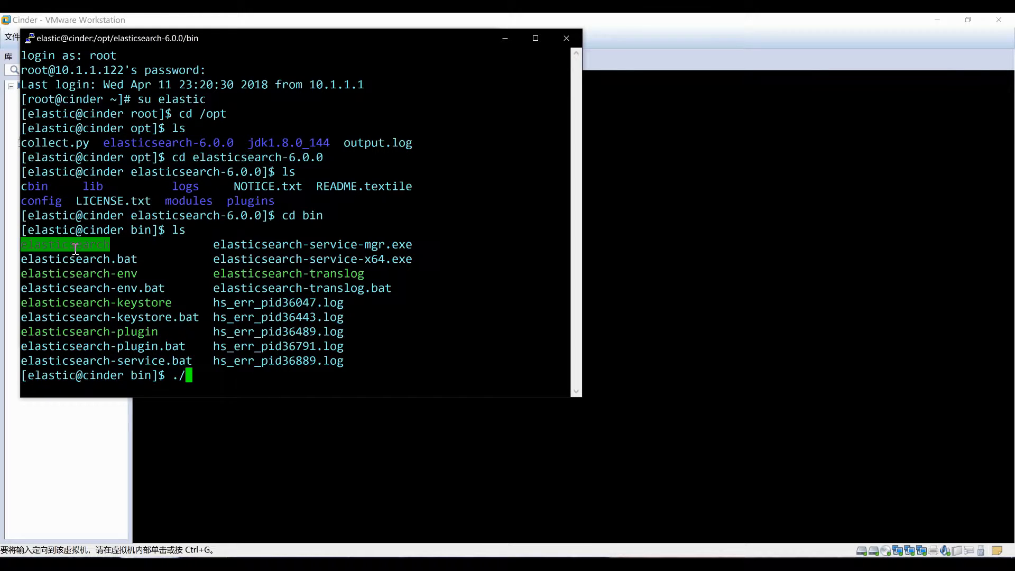
pyautogui.rightClick(77, 246)
pyautogui.write('-d')
pyautogui.press('Return')
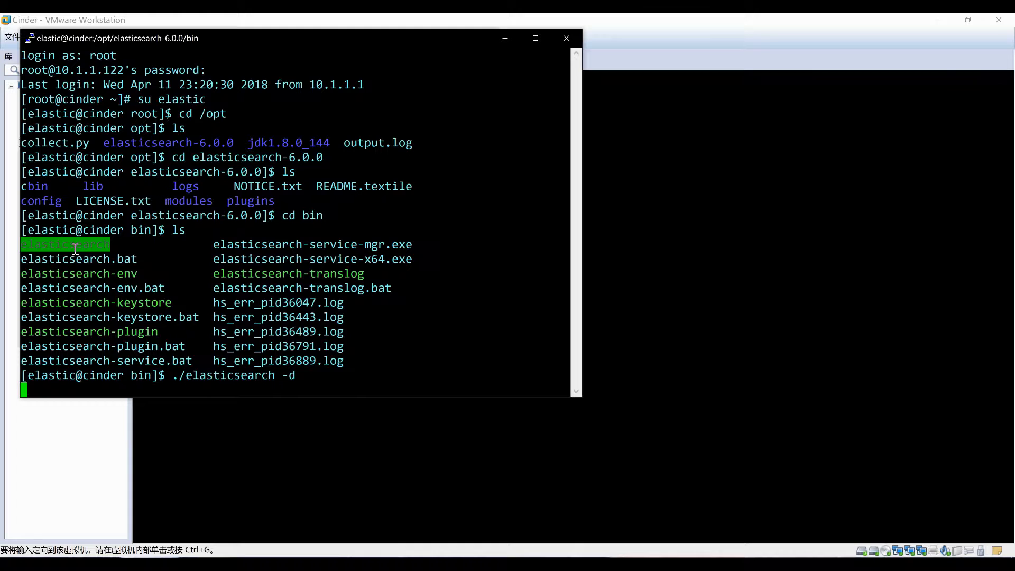
pyautogui.click(212, 528)
# On compute1, switch to the elastic user and move into /opt/elasticsearch-6.0.0
pyautogui.write('su elastic')
pyautogui.press('Return')
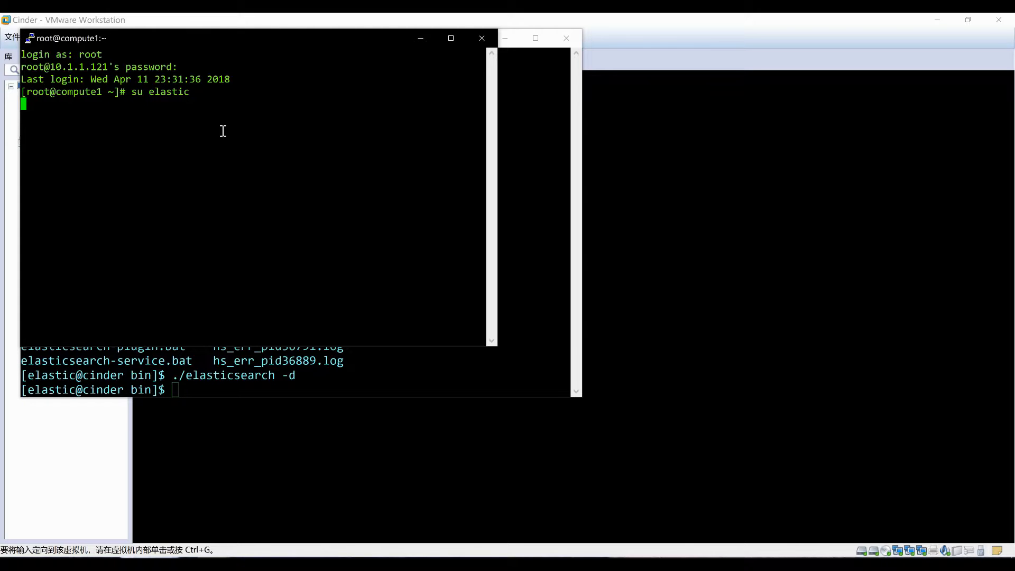
pyautogui.write('ls')
pyautogui.press('Return')
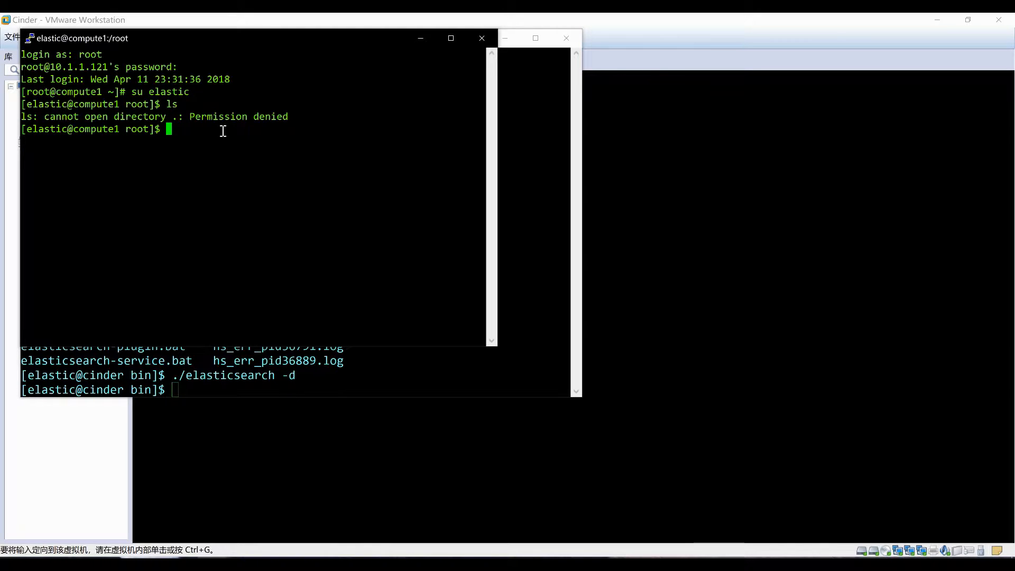
pyautogui.write('cd')
pyautogui.press('Return')
pyautogui.write('cd /opt')
pyautogui.press('Return')
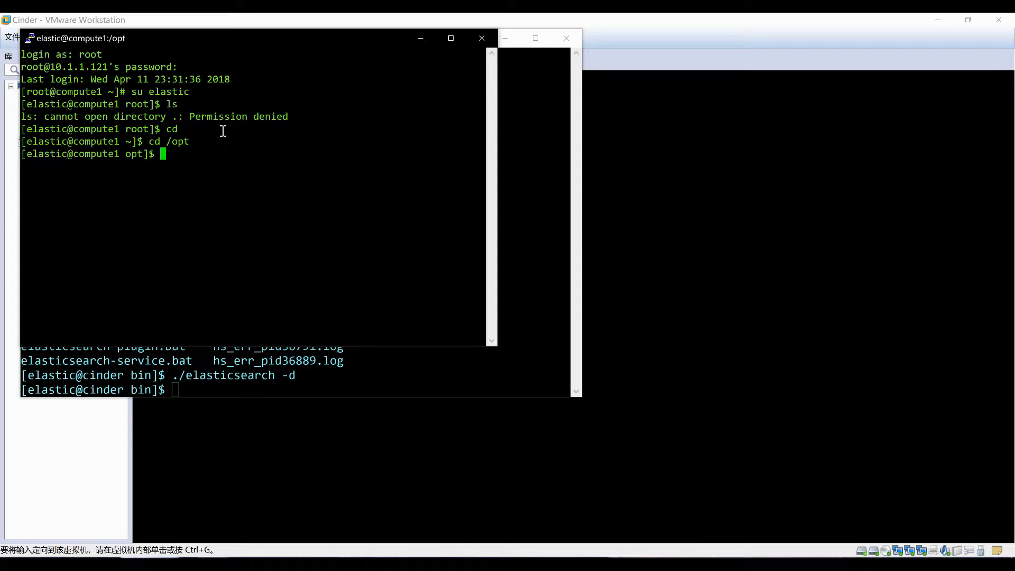
pyautogui.write('ls')
pyautogui.press('Return')
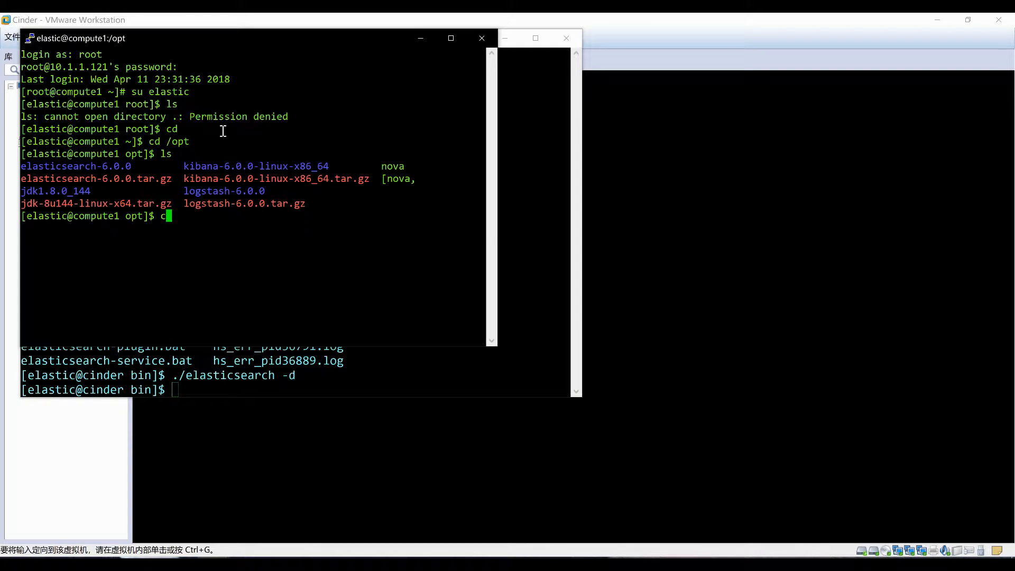
pyautogui.write('cd')
pyautogui.doubleClick(100, 168)
pyautogui.rightClick(99, 167)
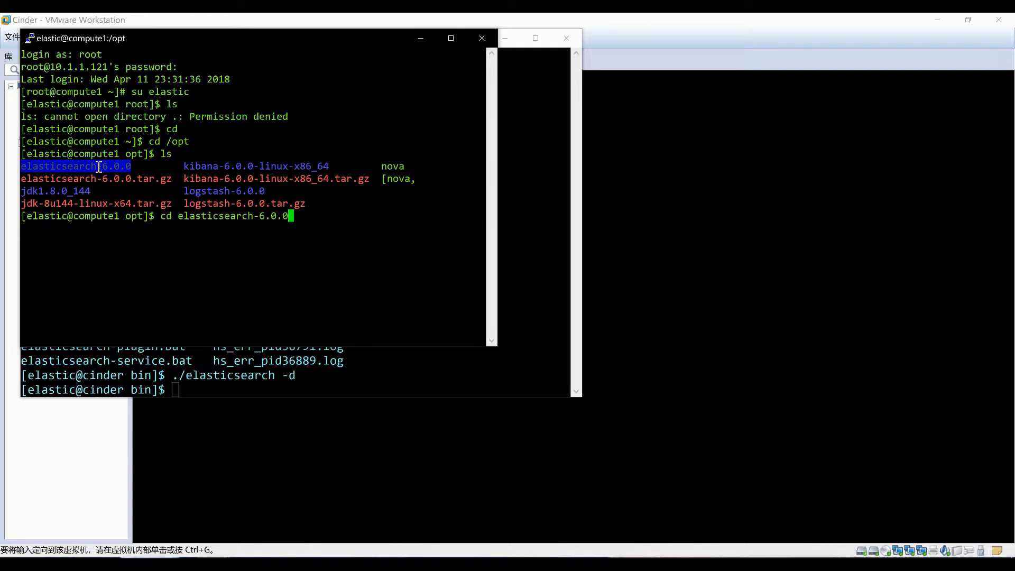
pyautogui.press('Return')
# From the bin folder, run ./elasticsearch -d to start Elasticsearch in the background
pyautogui.write('ls')
pyautogui.press('Return')
pyautogui.write('cd ')
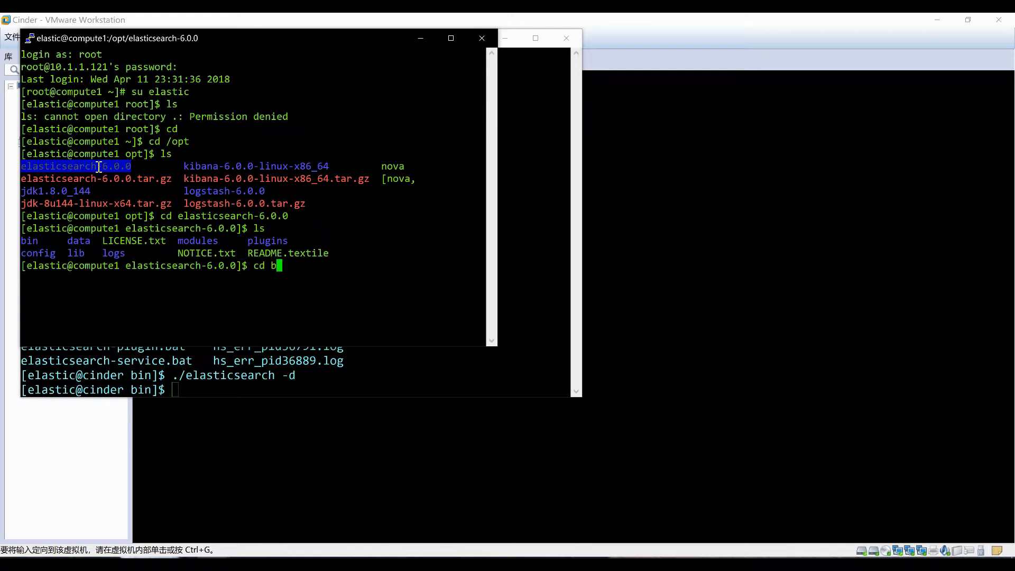
pyautogui.write('bin')
pyautogui.press('Return')
pyautogui.write('ls')
pyautogui.press('Return')
pyautogui.write('./')
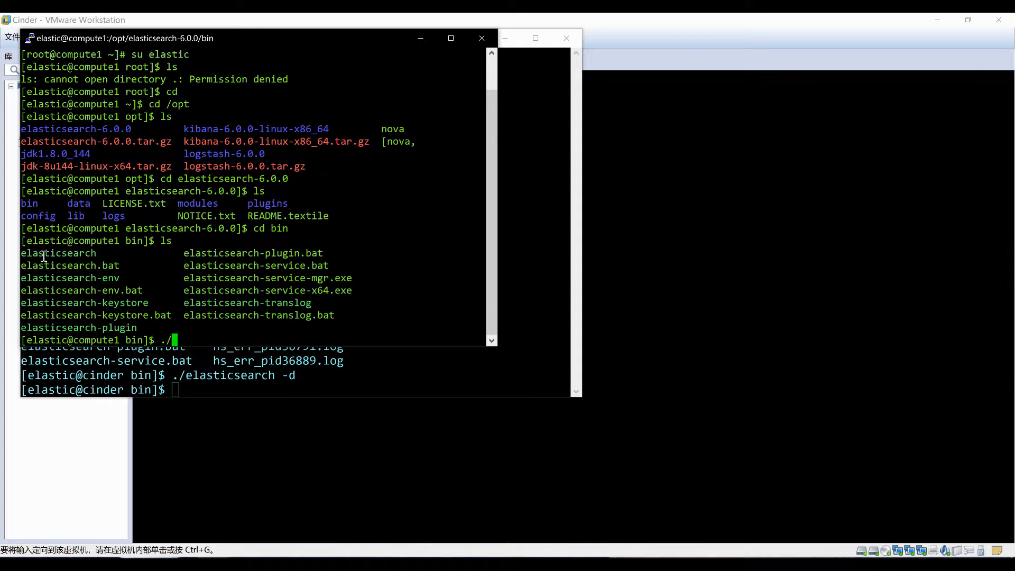
pyautogui.doubleClick(44, 254)
pyautogui.rightClick(44, 256)
pyautogui.write('-d')
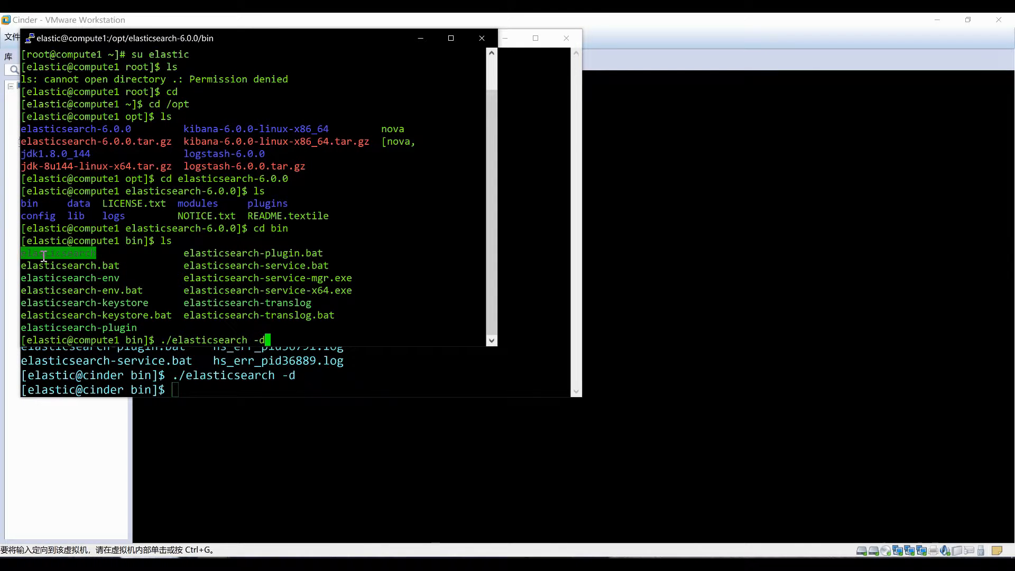
pyautogui.press('Return')
# On controller1, switch to the elastic user and move into /opt/elasticsearch-6.0.0
pyautogui.moveTo(218, 557)
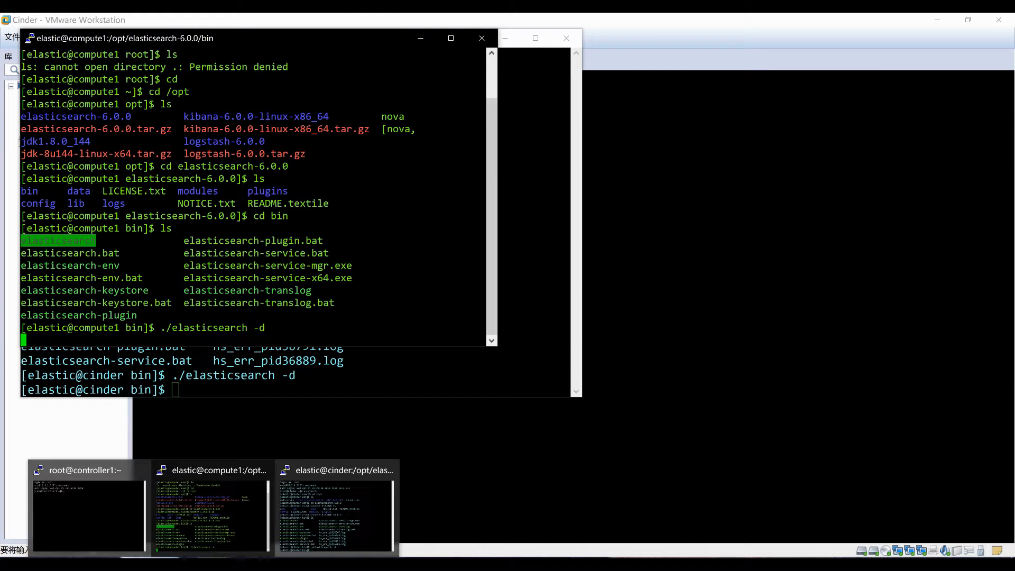
pyautogui.click(105, 517)
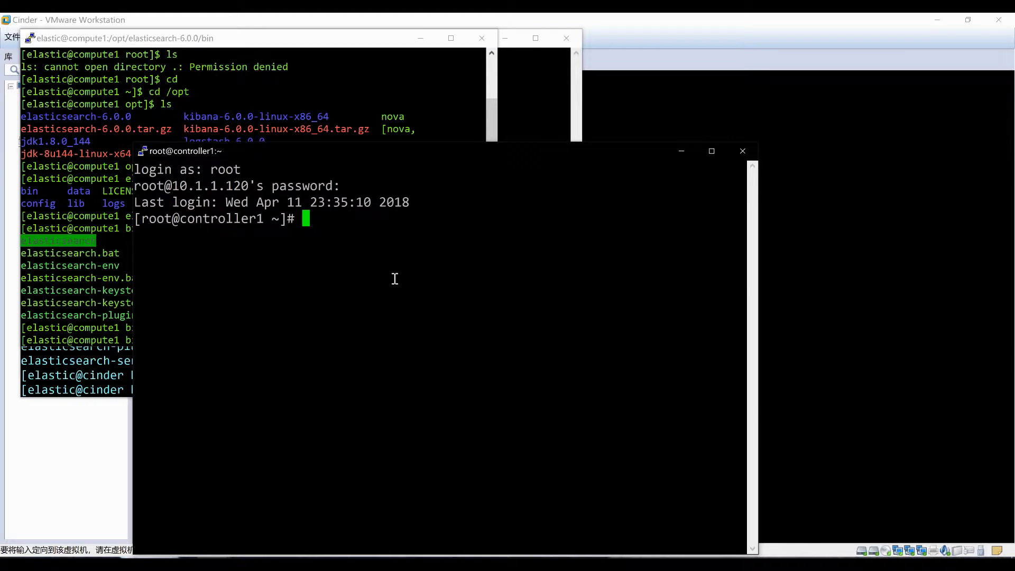
pyautogui.write('su elasti')
pyautogui.write('c')
pyautogui.press('Return')
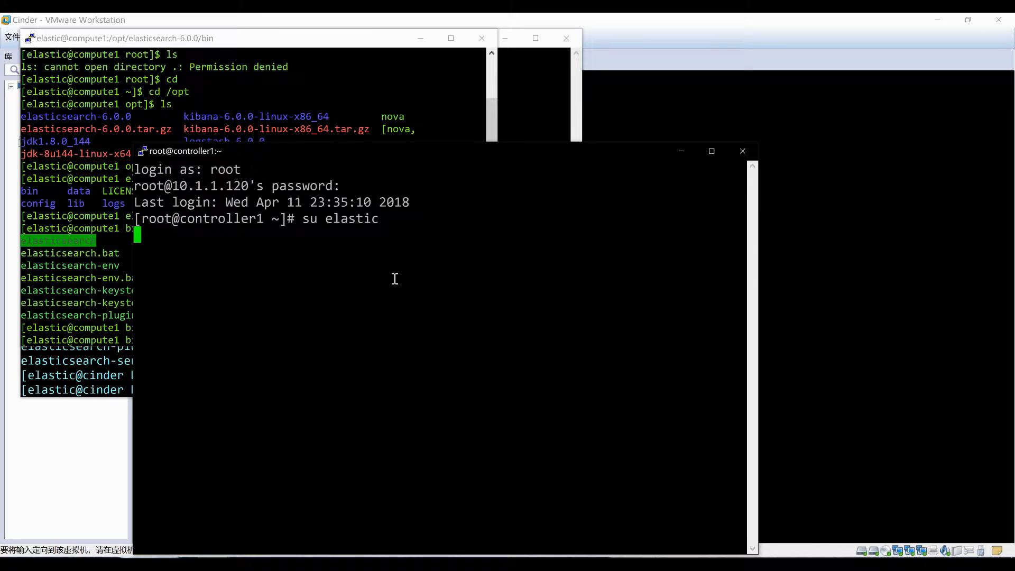
pyautogui.write('cd')
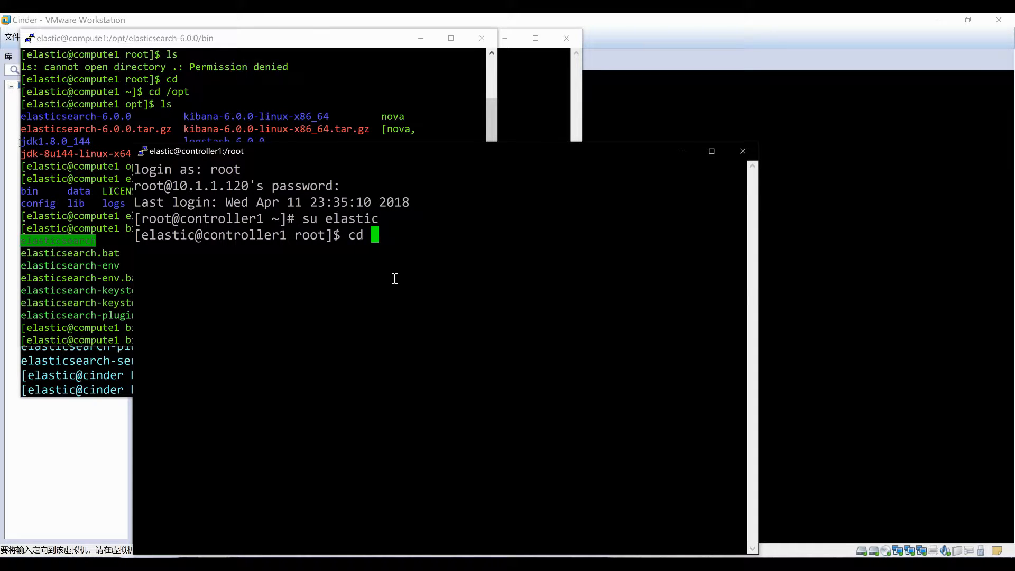
pyautogui.press('Return')
pyautogui.write('cd /opt')
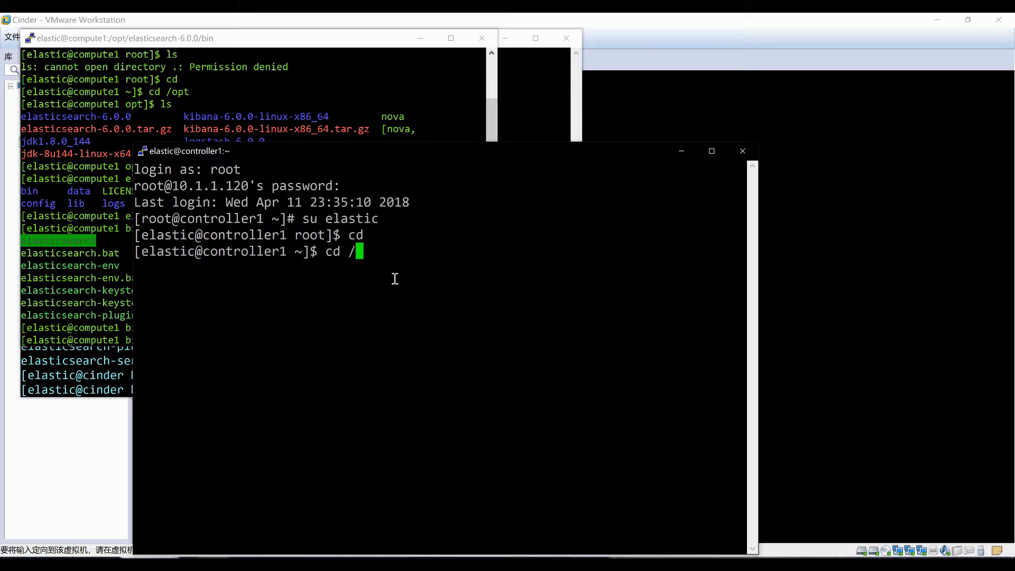
pyautogui.press('Return')
pyautogui.write('ls')
pyautogui.press('Return')
pyautogui.write('cd')
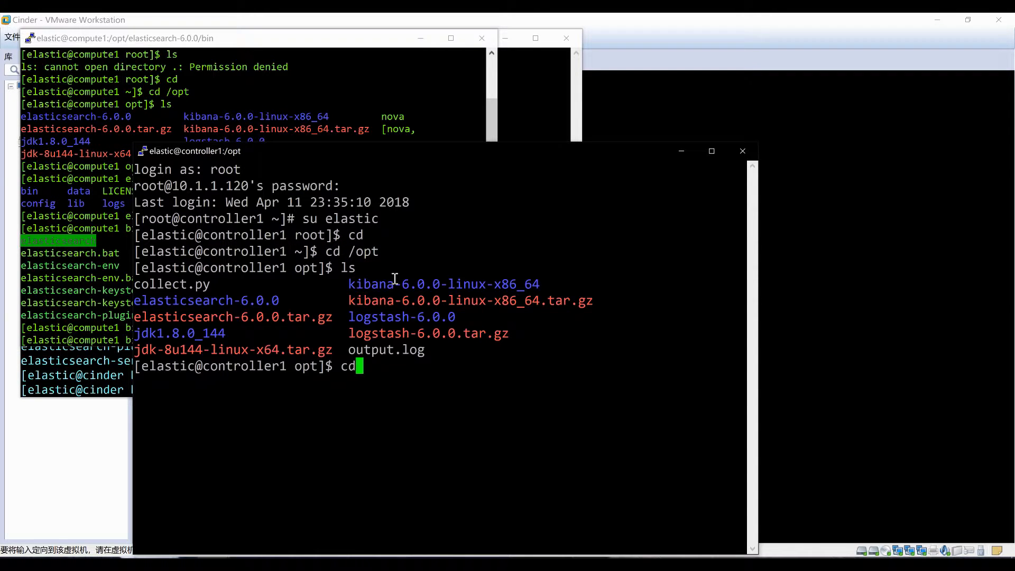
pyautogui.doubleClick(194, 301)
pyautogui.rightClick(194, 301)
pyautogui.press('Return')
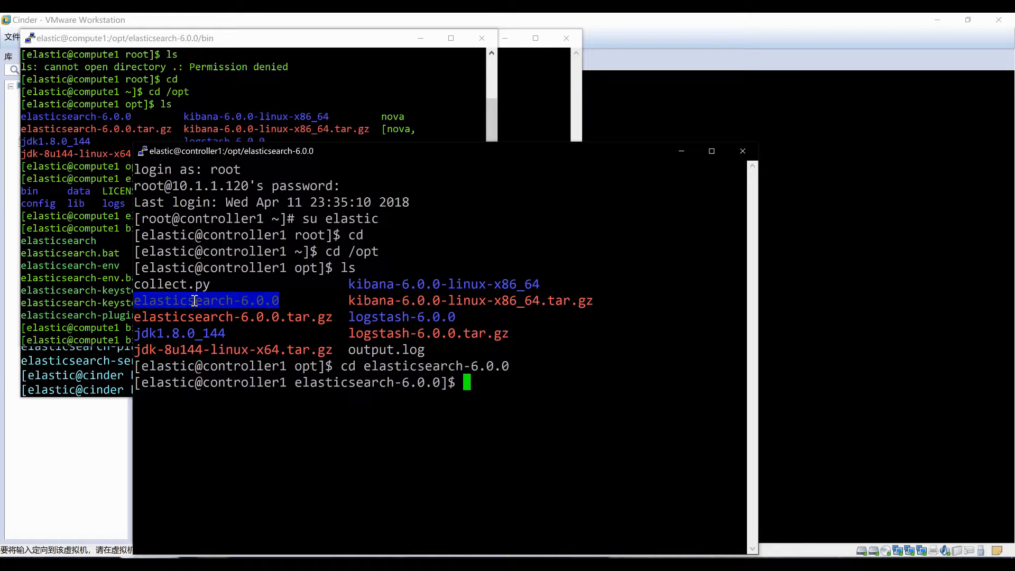
# From the bin folder, run ./elasticsearch -d, then move the controller1 terminal aside
pyautogui.write('ls')
pyautogui.press('Return')
pyautogui.write('cd bin')
pyautogui.press('Return')
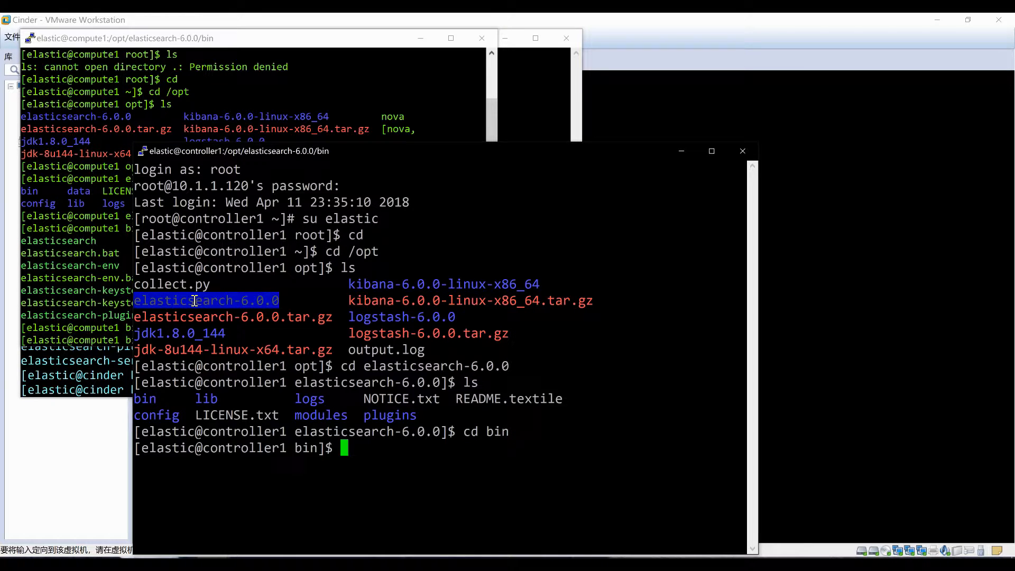
pyautogui.write('ls')
pyautogui.press('Return')
pyautogui.write('cd')
pyautogui.press('BackSpace')
pyautogui.press('BackSpace')
pyautogui.press('BackSpace')
pyautogui.write('./')
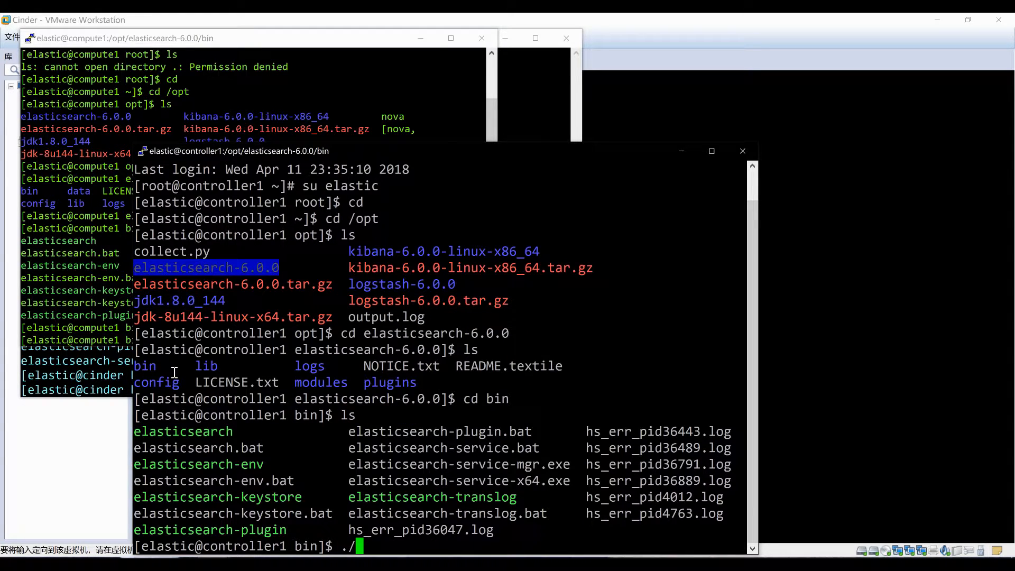
pyautogui.doubleClick(186, 436)
pyautogui.rightClick(186, 439)
pyautogui.write('-d')
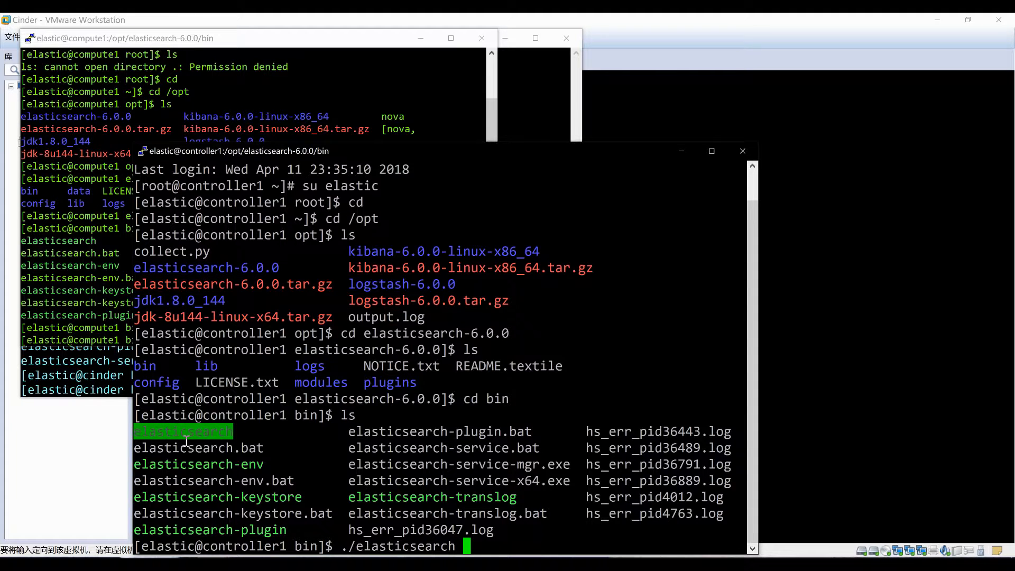
pyautogui.press('Return')
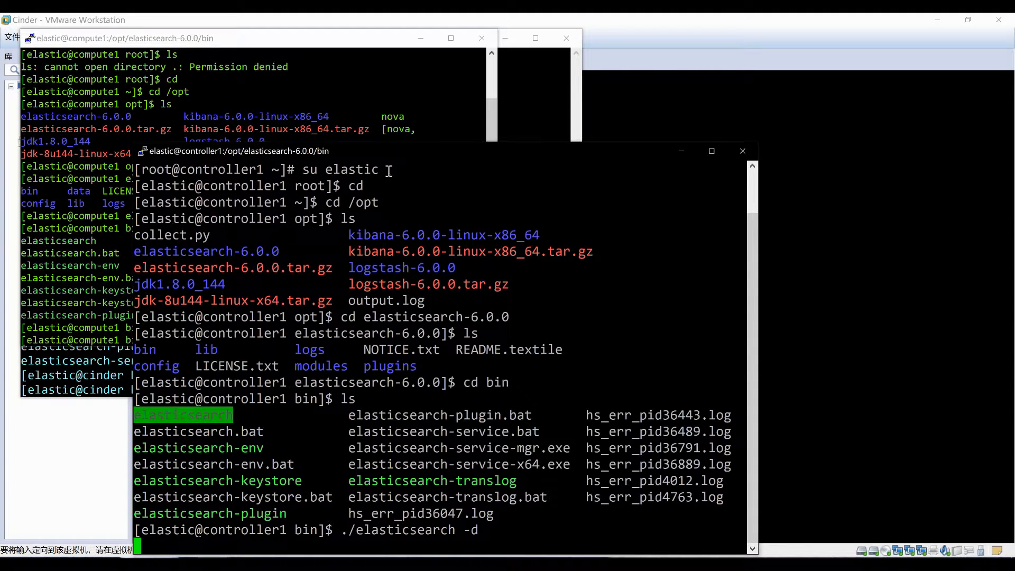
pyautogui.moveTo(416, 154); pyautogui.dragTo(619, 43)
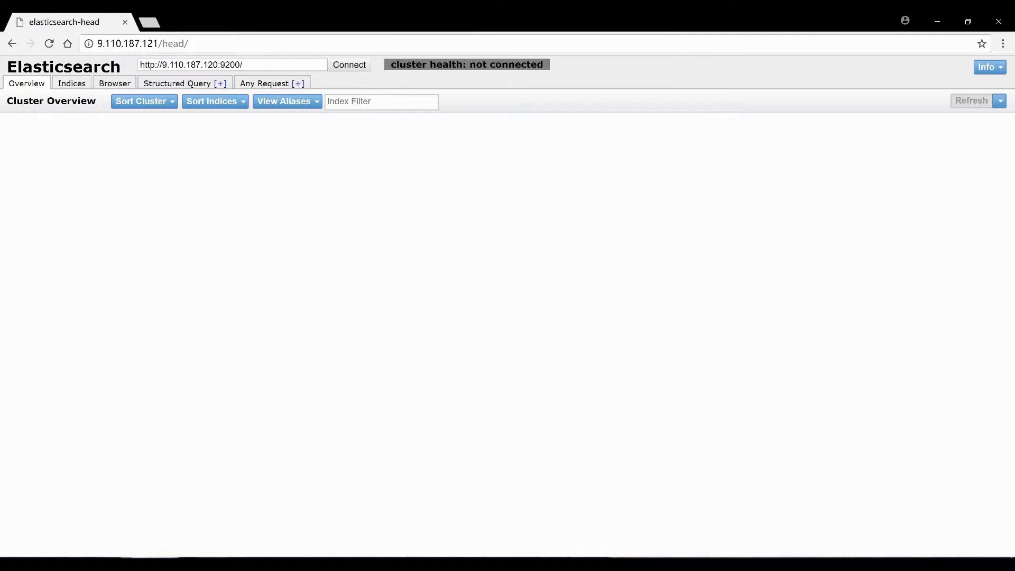
# Check the cinder log, confirm elk_cluster green with node-1, node-2, node-3, then view compute1's log
pyautogui.moveTo(288, 542)
pyautogui.click(339, 534)
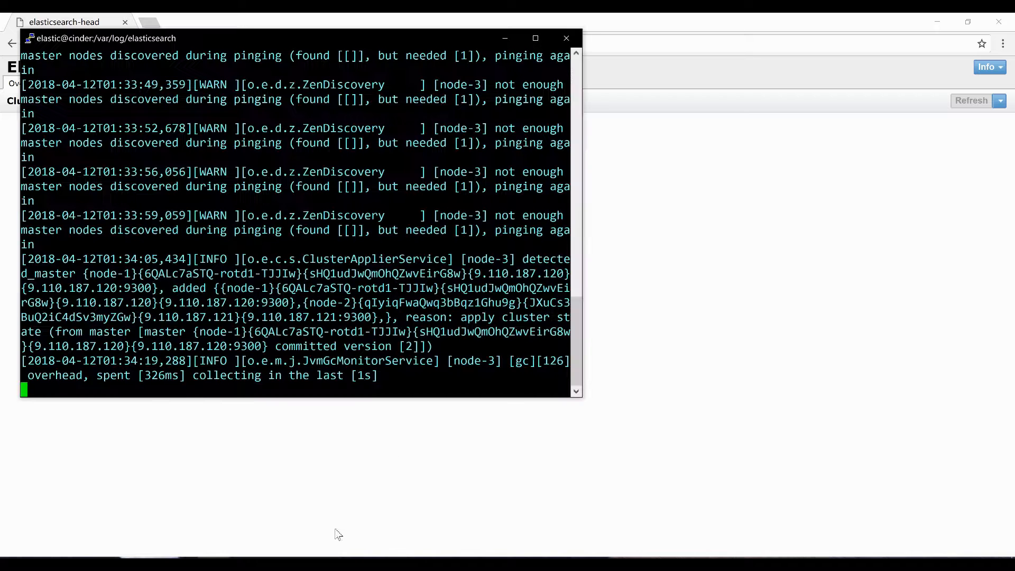
pyautogui.moveTo(352, 40); pyautogui.dragTo(739, 57)
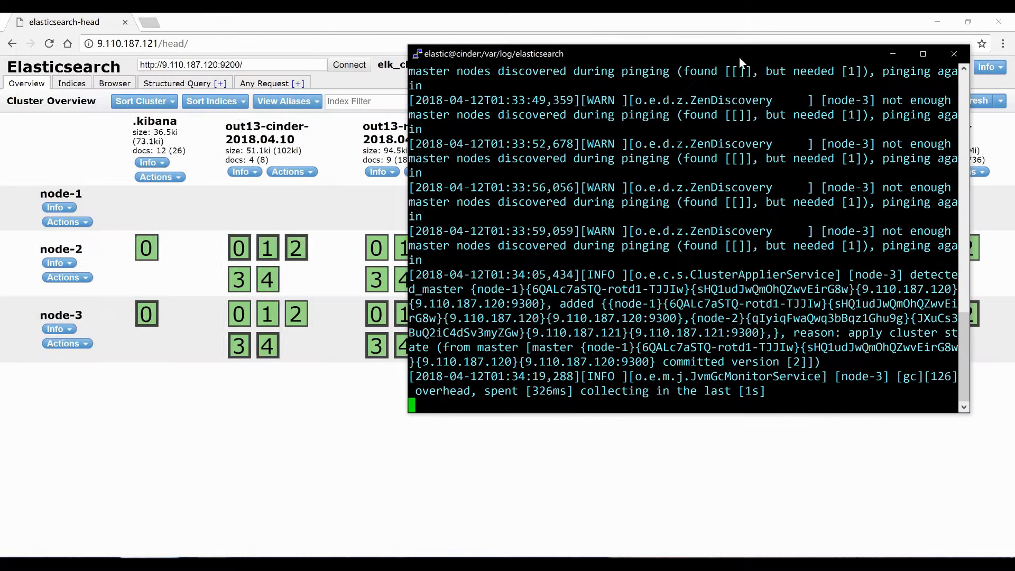
pyautogui.click(244, 474)
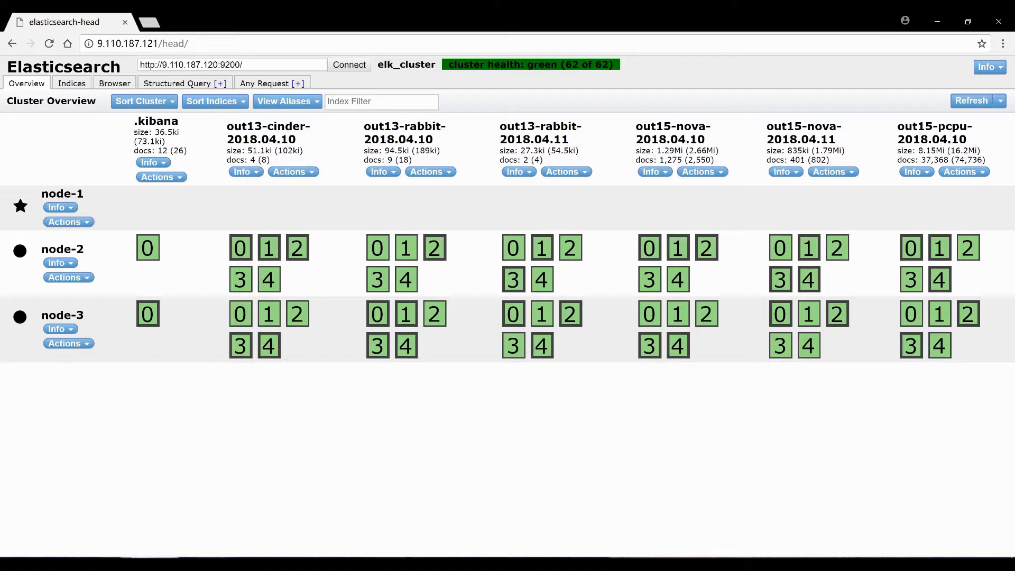
pyautogui.moveTo(237, 565)
pyautogui.click(241, 521)
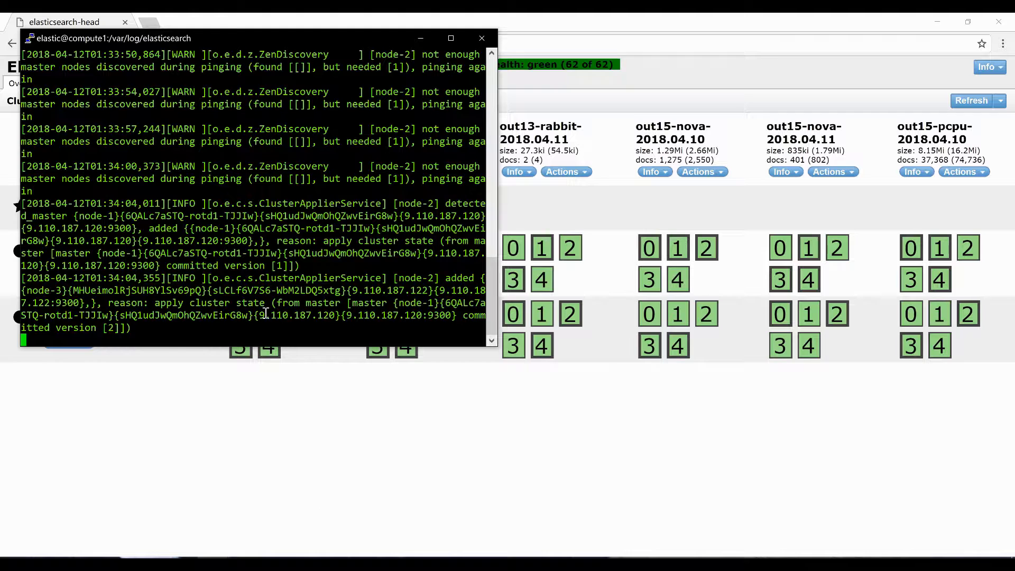
# Stop the log output and switch to the root account on compute1
pyautogui.hotkey('ctrl', 'c')
pyautogui.write('su root')
pyautogui.press('Return')
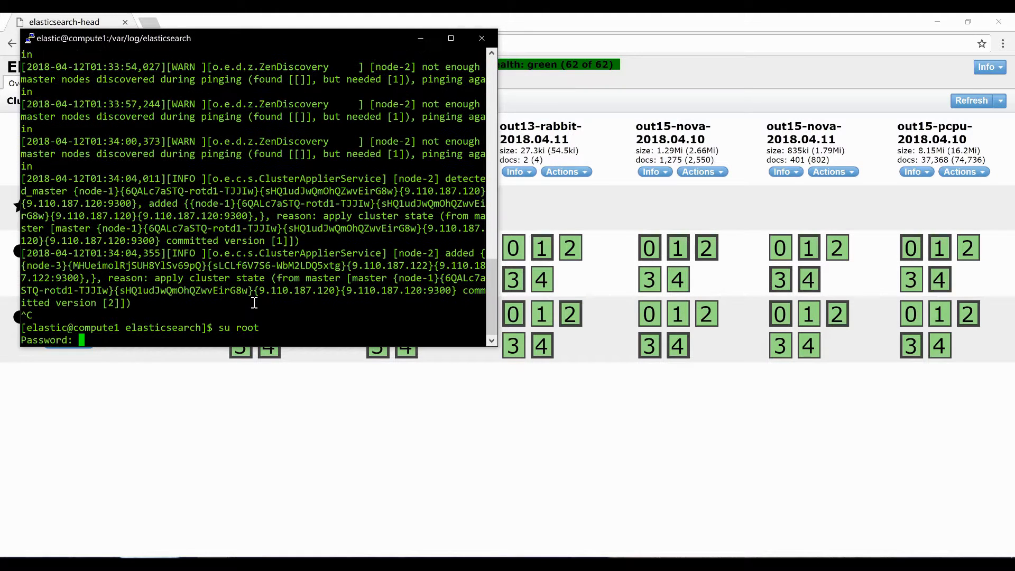
pyautogui.press('Return')
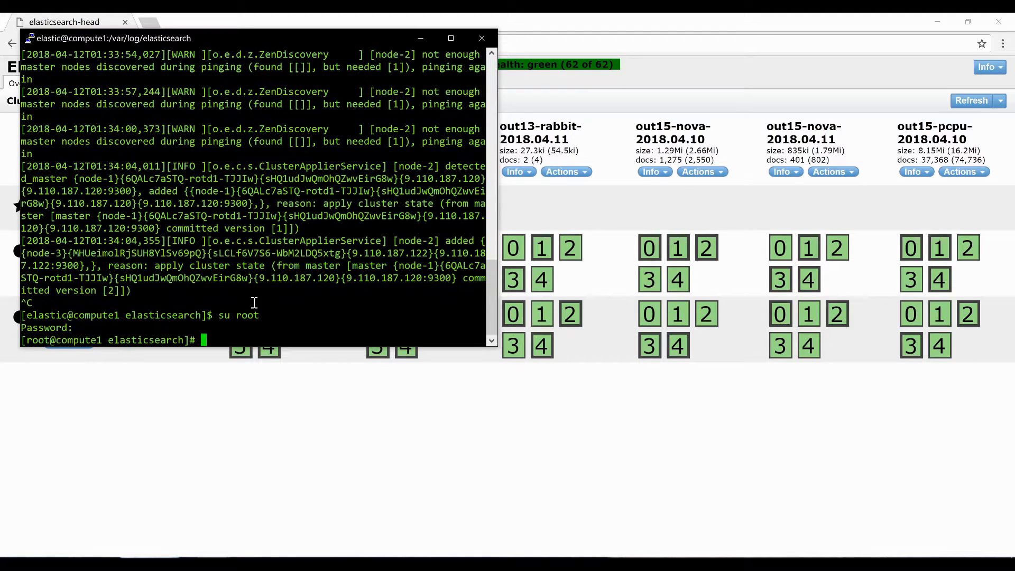
# Move into /opt/logstash-6.0.0 and list its contents
pyautogui.write('cd /opt')
pyautogui.press('Return')
pyautogui.write('ls')
pyautogui.press('Return')
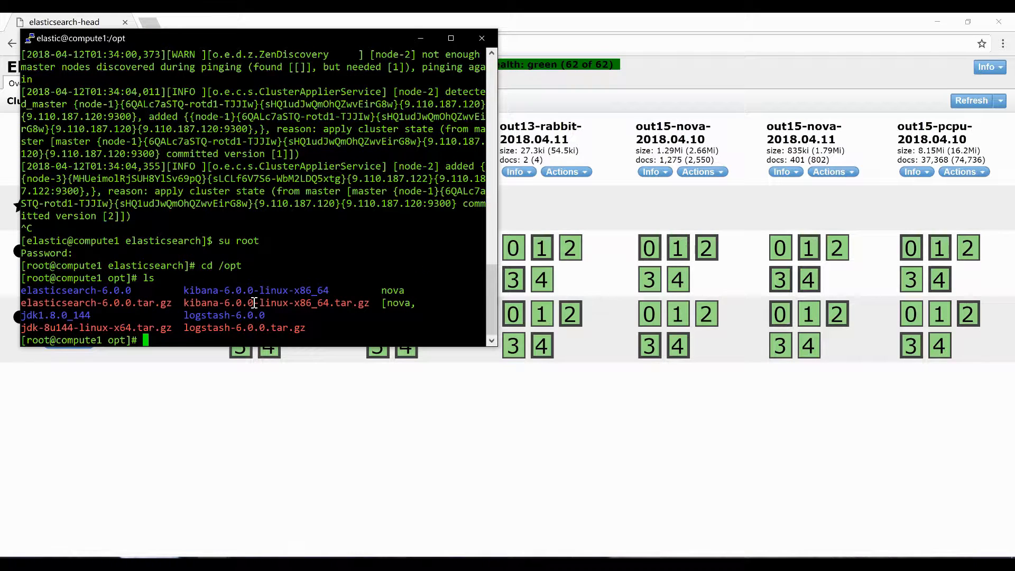
pyautogui.write('cd')
pyautogui.doubleClick(225, 317)
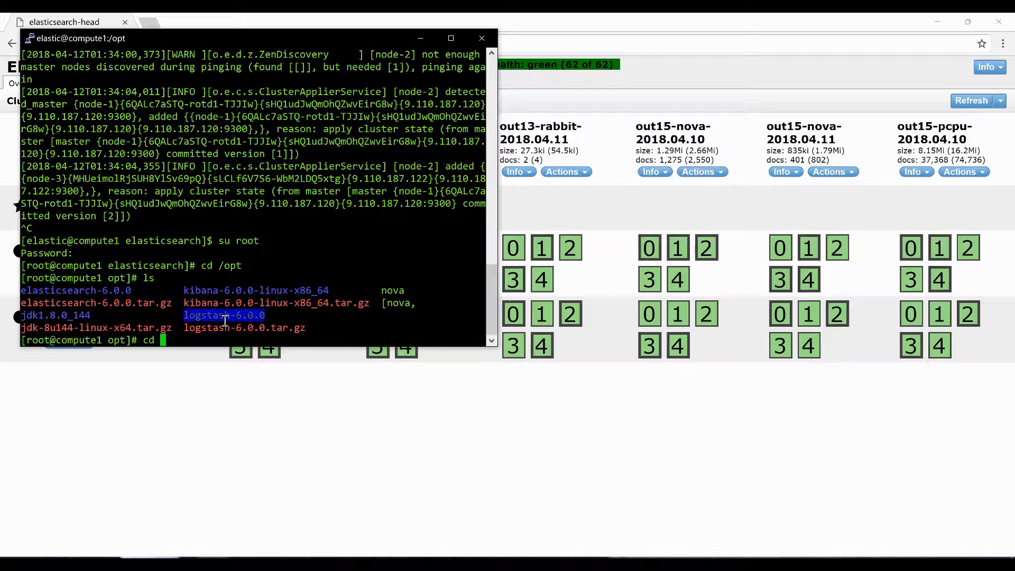
pyautogui.rightClick(225, 321)
pyautogui.press('Return')
pyautogui.write('ls')
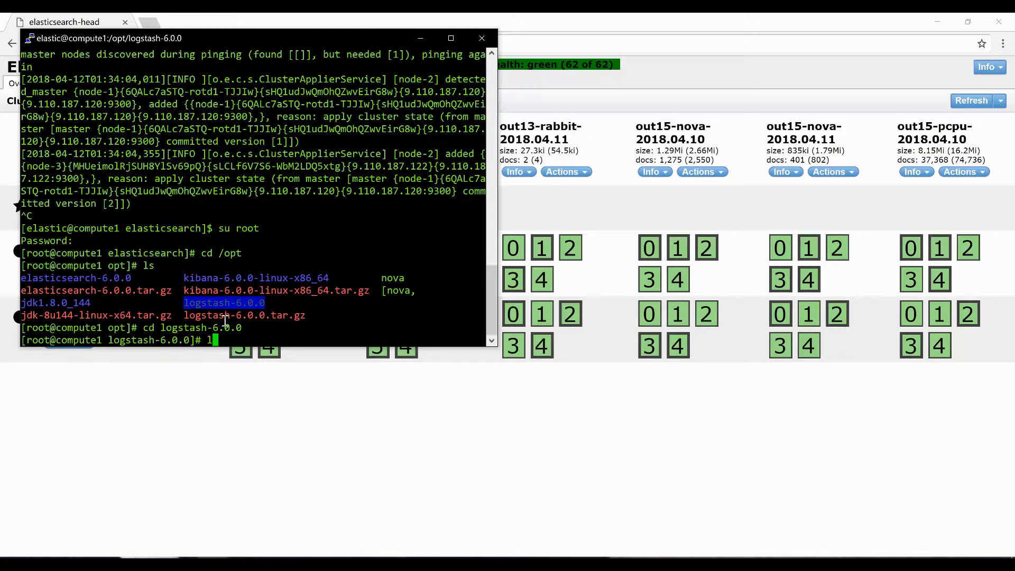
pyautogui.press('Return')
# Run ./logstash -f logstash.conf from the bin folder after it fails in the parent folder
pyautogui.write('./')
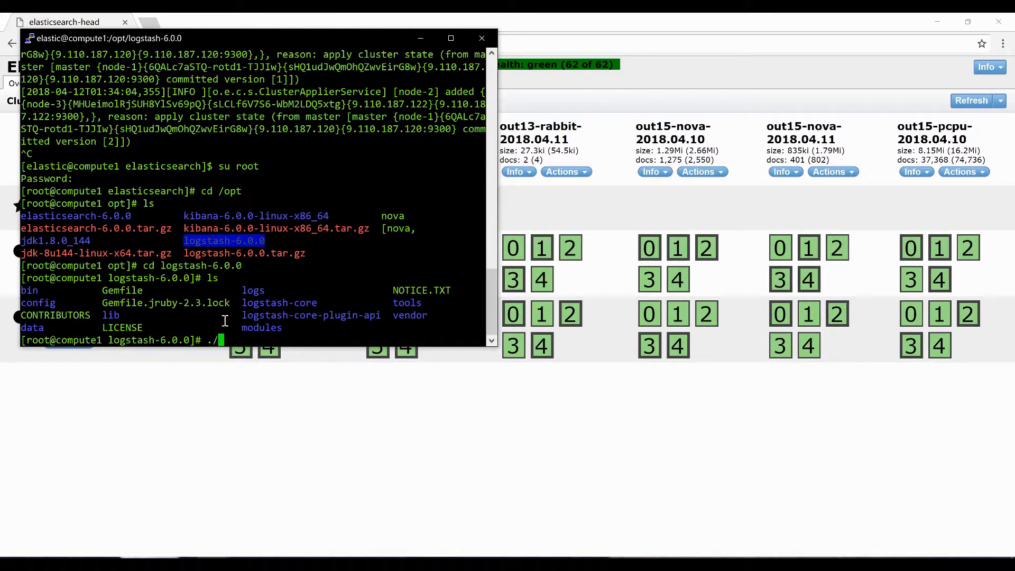
pyautogui.write('logstash -f logstash')
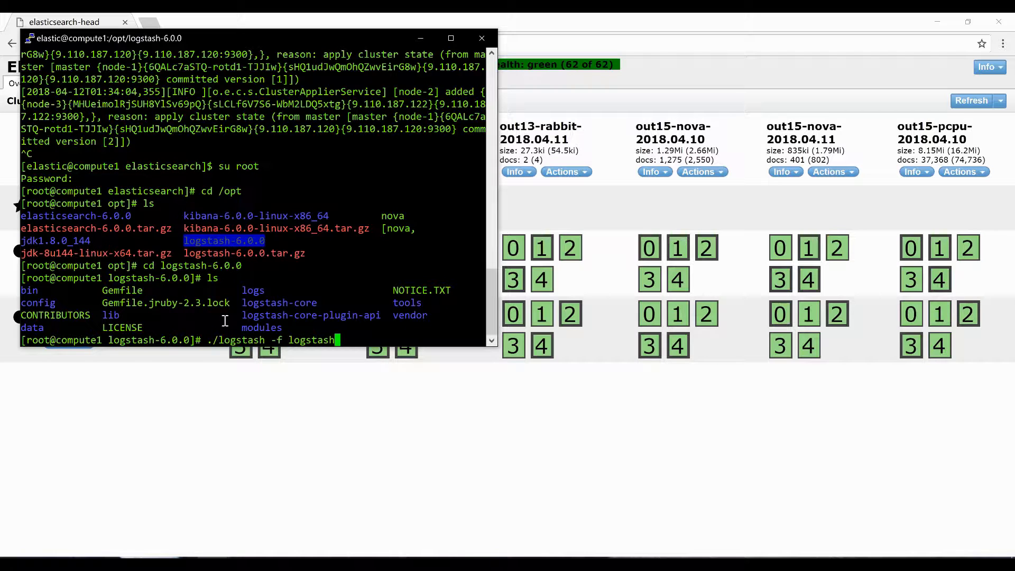
pyautogui.press('BackSpace')
pyautogui.write('.conf')
pyautogui.press('Return')
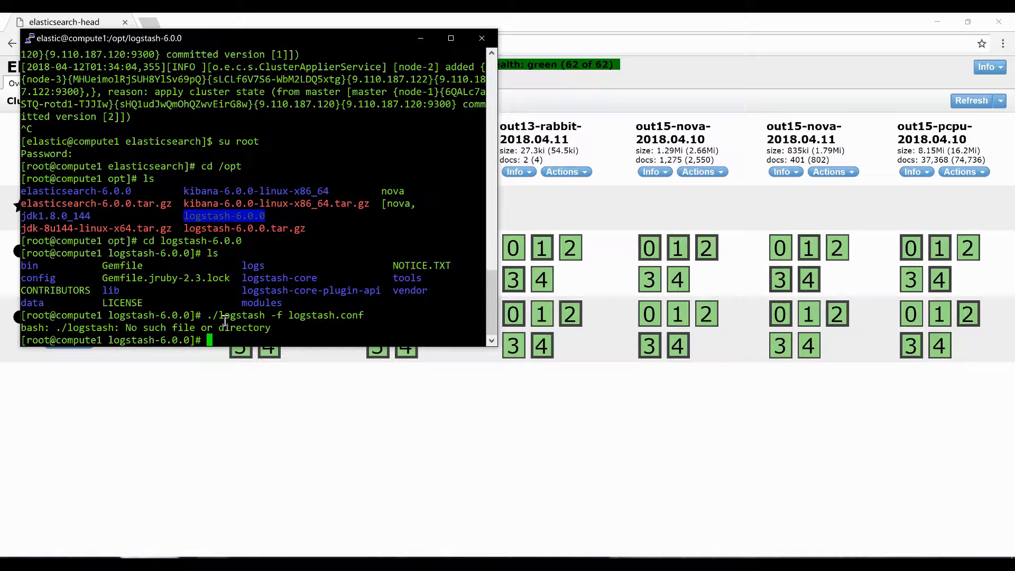
pyautogui.write('cd bin')
pyautogui.press('Return')
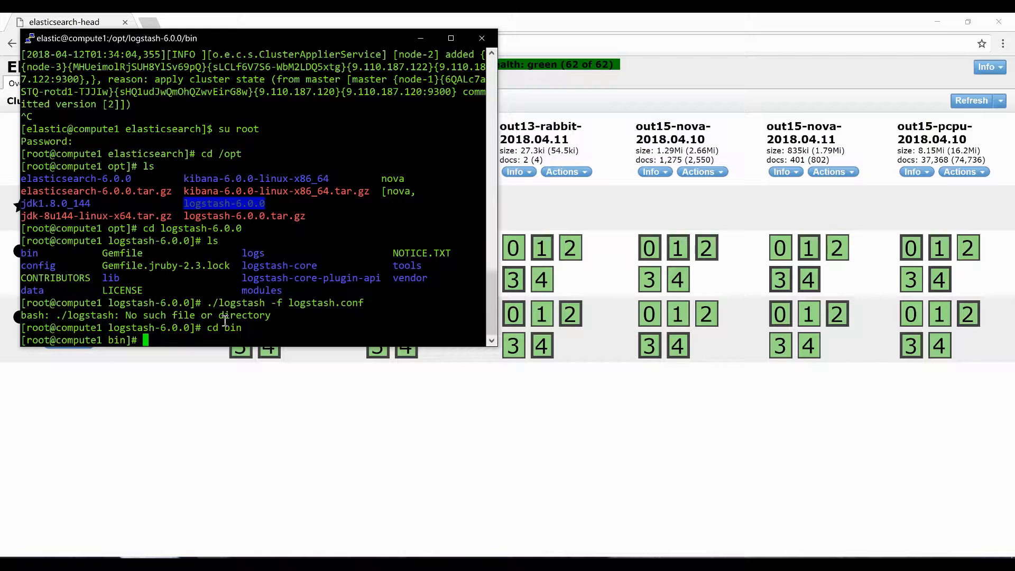
pyautogui.moveTo(205, 303); pyautogui.dragTo(359, 302)
pyautogui.rightClick(365, 302)
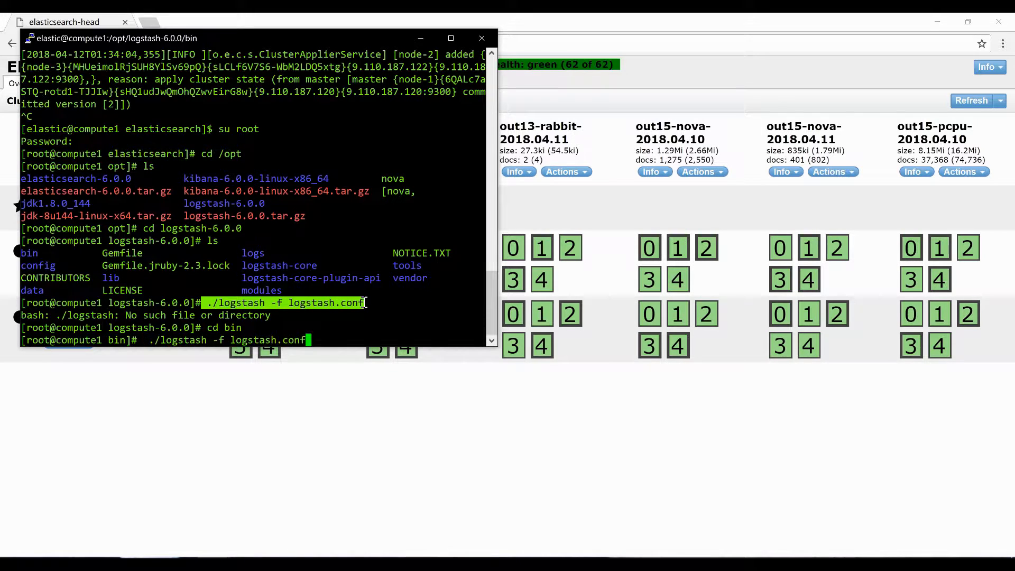
pyautogui.press('Return')
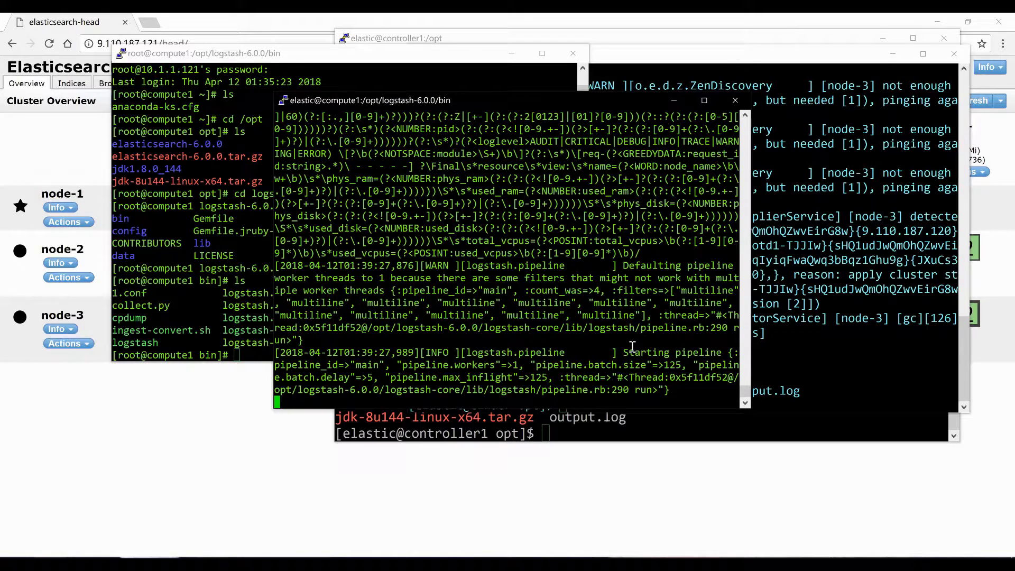
# Confirm the Logstash pipelines are running, then start collect.py on the cinder machine
pyautogui.moveTo(624, 352); pyautogui.dragTo(725, 358)
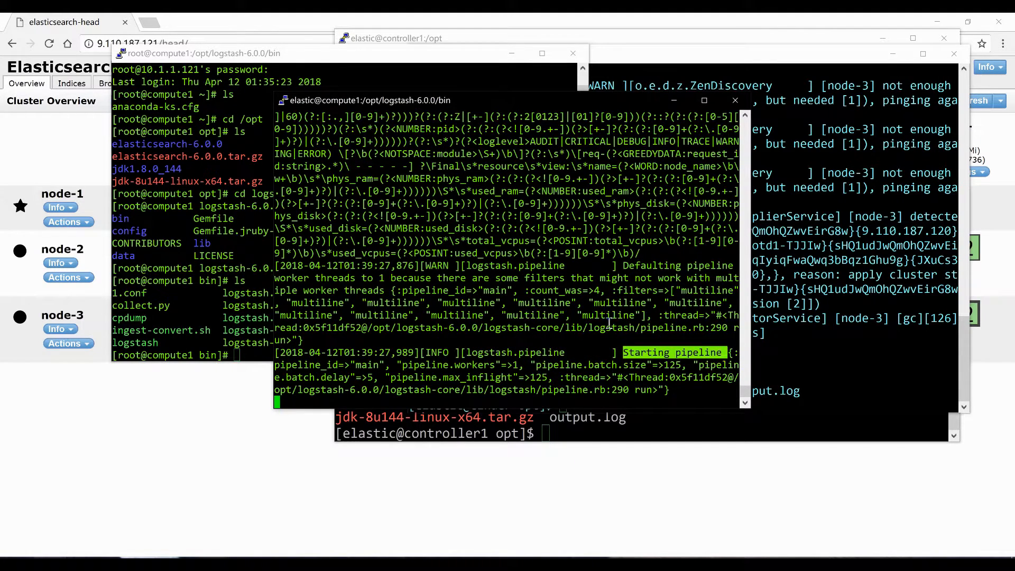
pyautogui.moveTo(623, 377); pyautogui.dragTo(723, 377)
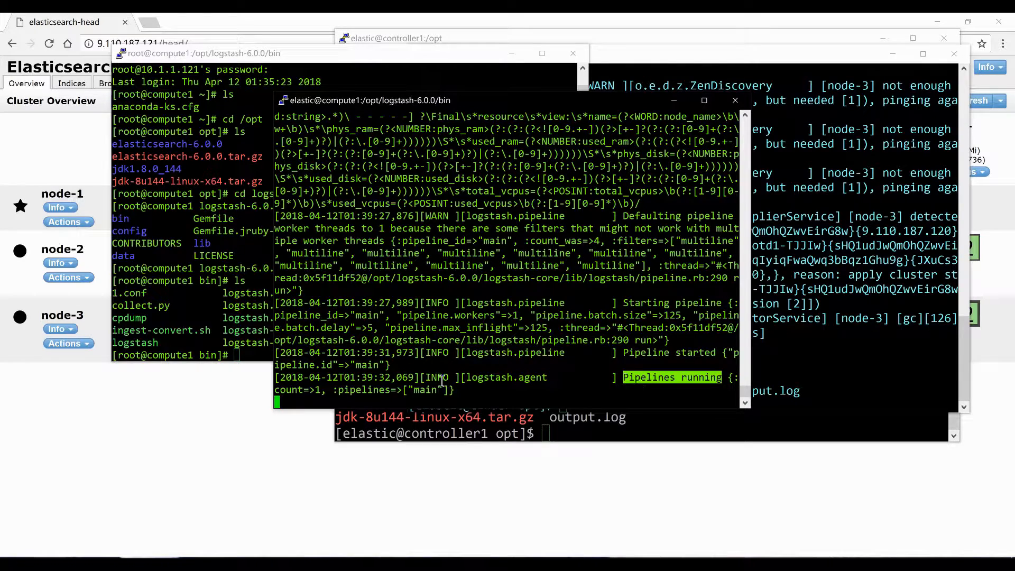
pyautogui.click(817, 362)
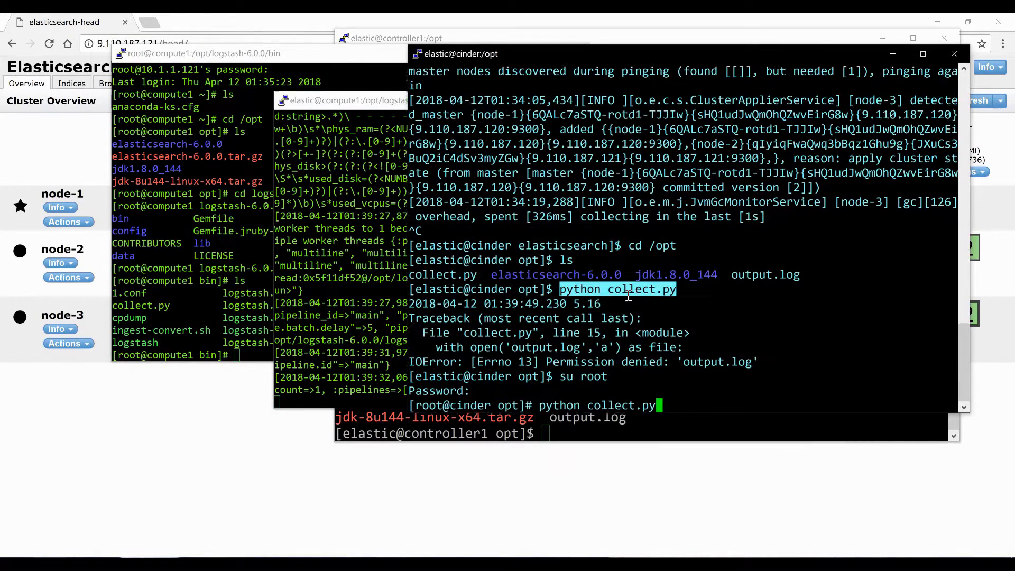
pyautogui.press('Return')
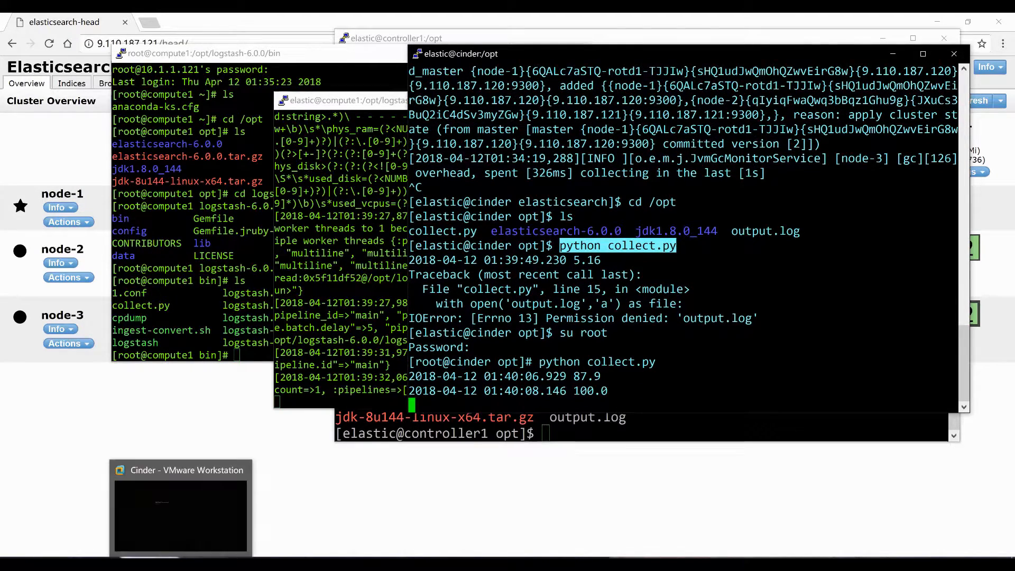
# Run python collect.py as root on compute1
pyautogui.moveTo(245, 563)
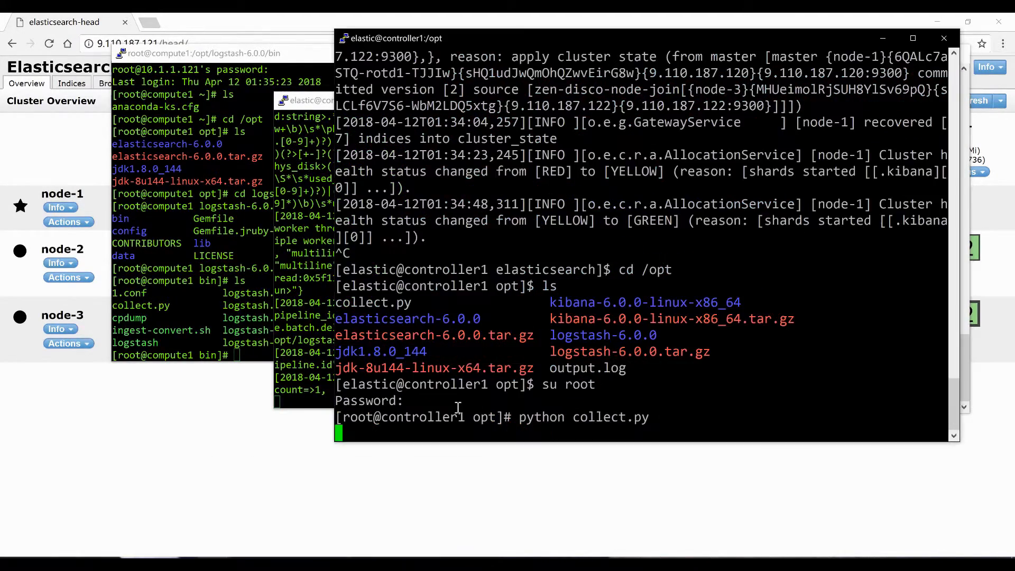
pyautogui.moveTo(245, 564)
pyautogui.click(233, 531)
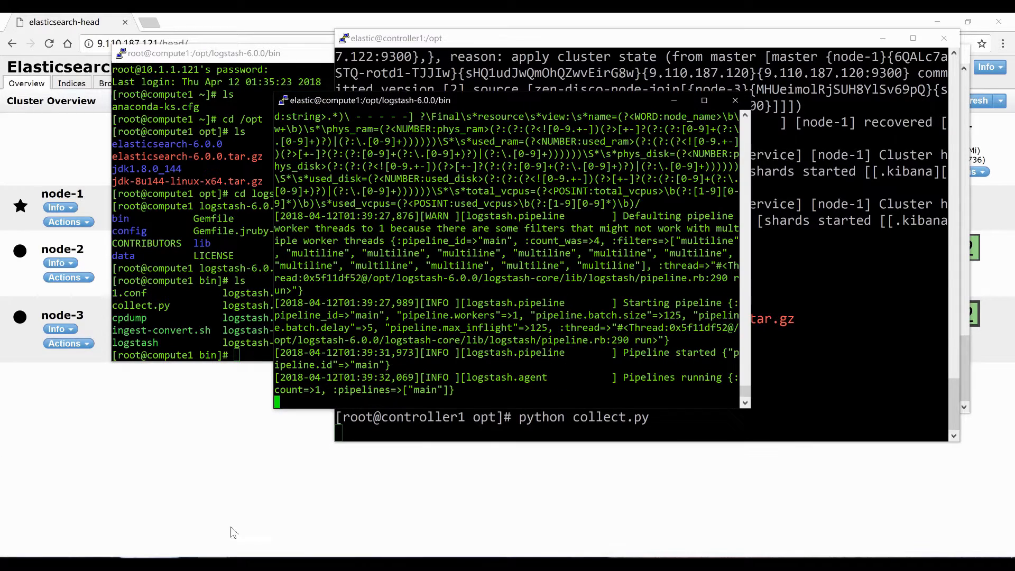
pyautogui.click(211, 298)
pyautogui.write('python collect.py')
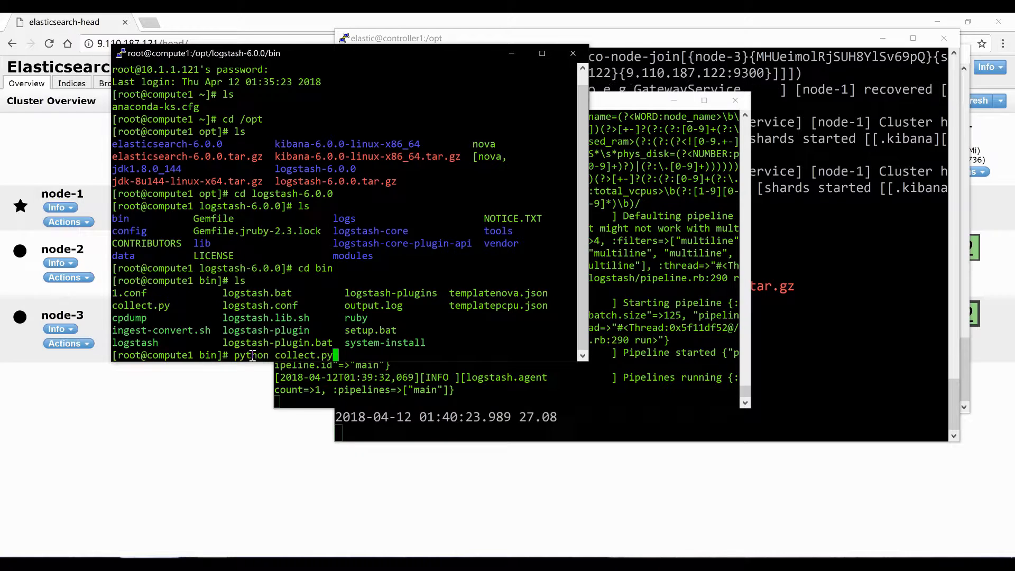
pyautogui.press('Return')
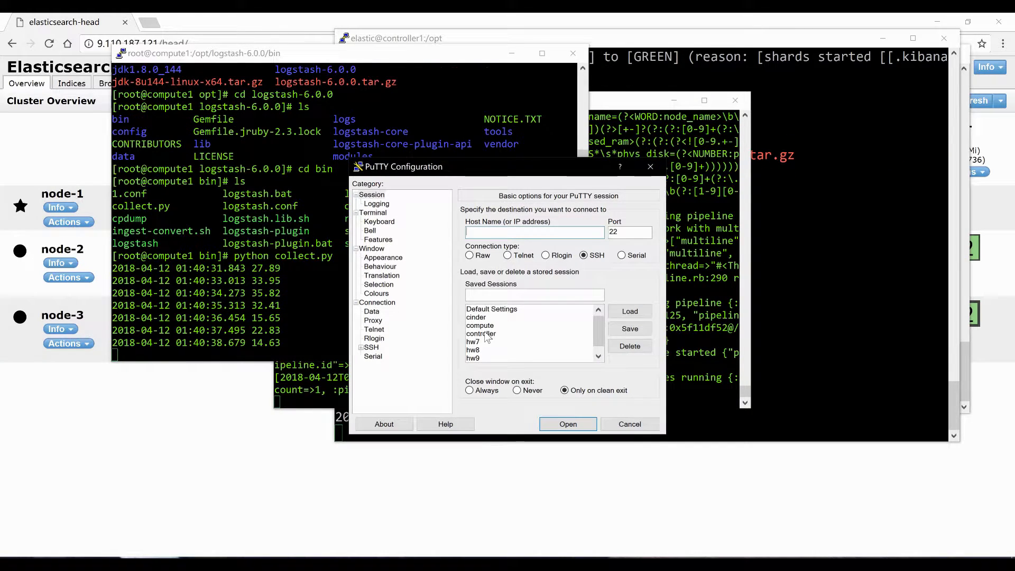
# Open the controller saved session and log in as root
pyautogui.doubleClick(481, 334)
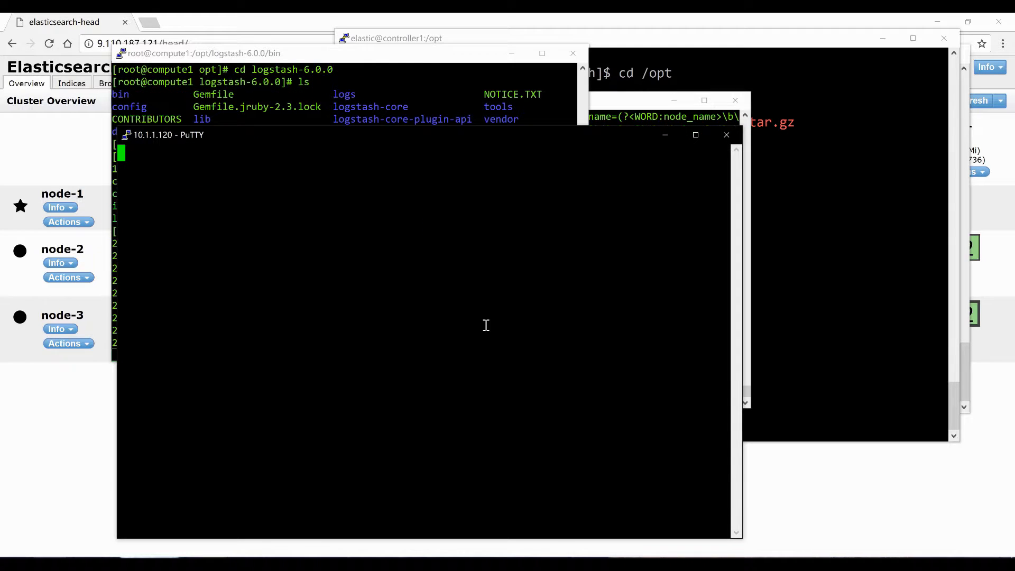
pyautogui.write('root')
pyautogui.press('Return')
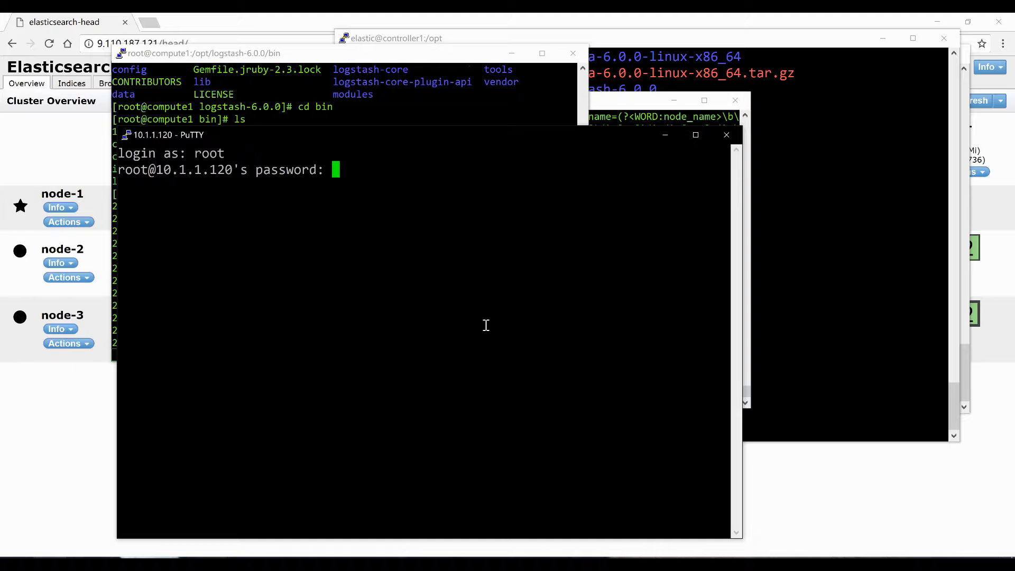
pyautogui.press('Return')
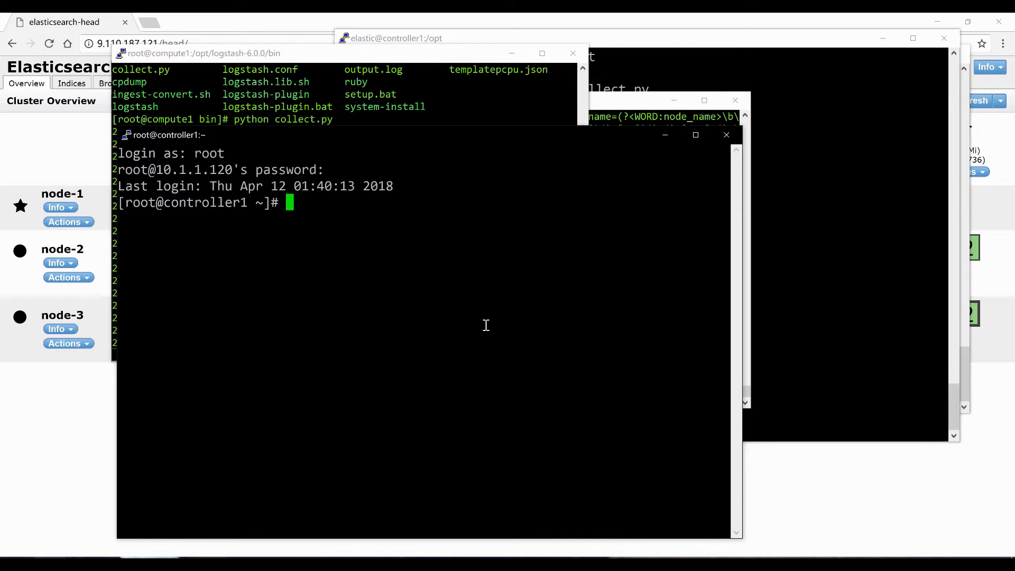
# Move into /opt/kibana-6.0.0-linux-x86_64 on controller1
pyautogui.write('./')
pyautogui.press('BackSpace')
pyautogui.press('BackSpace')
pyautogui.write('cd ')
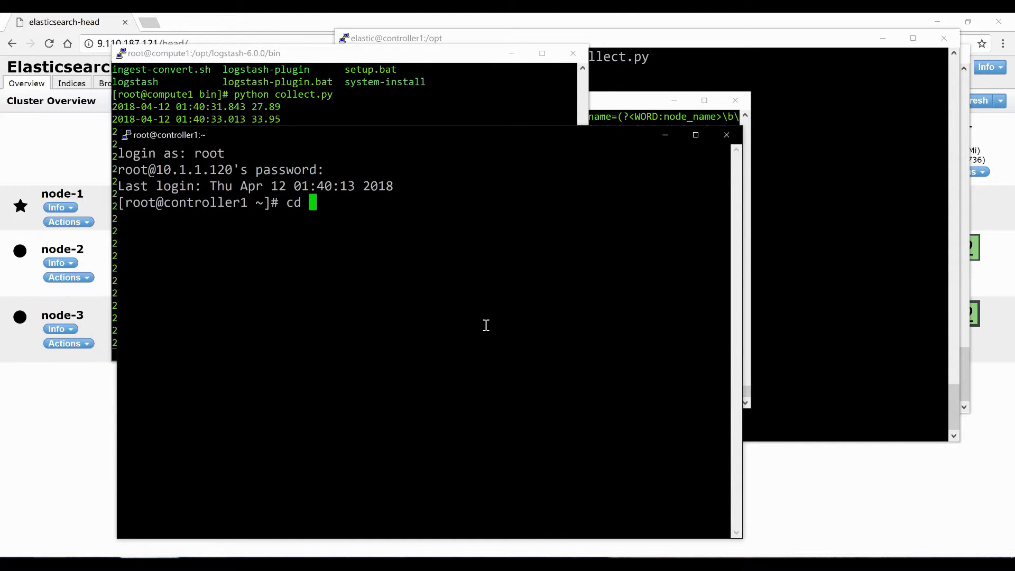
pyautogui.write('/opt')
pyautogui.press('Return')
pyautogui.write('ls')
pyautogui.press('Return')
pyautogui.write('cd')
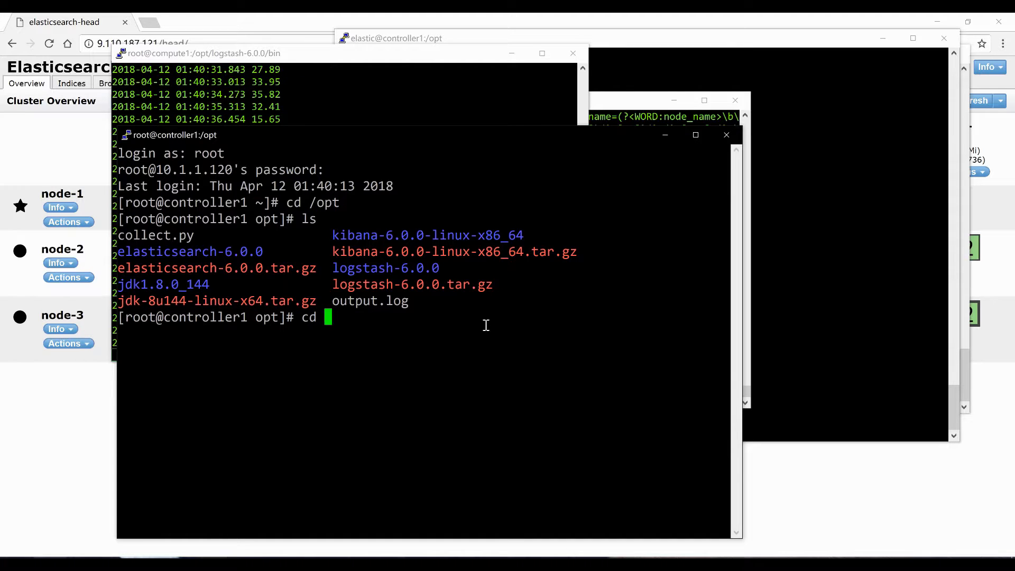
pyautogui.doubleClick(447, 240)
pyautogui.rightClick(447, 241)
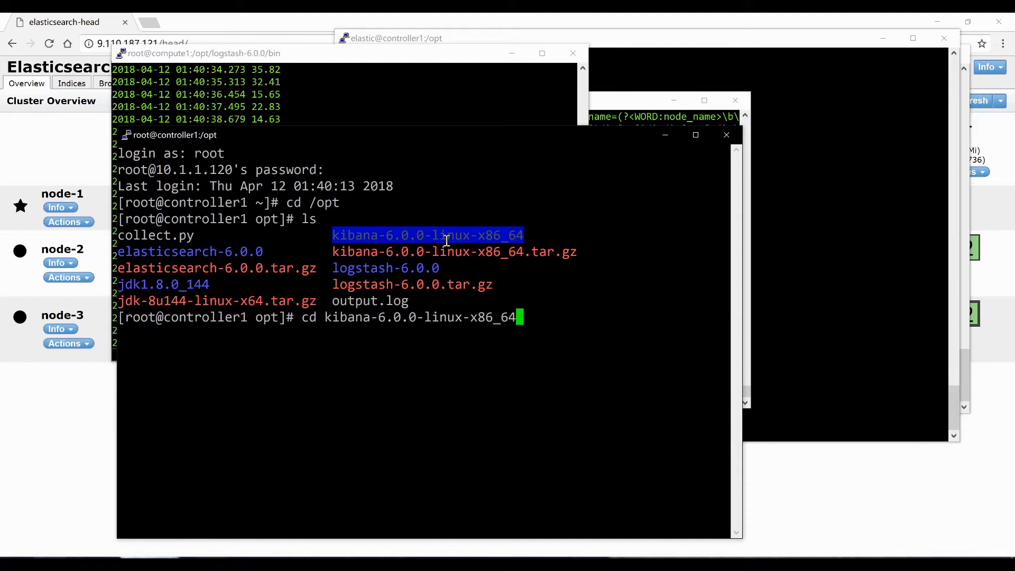
pyautogui.press('Return')
# Enter the Kibana bin folder and list its contents
pyautogui.write('ls')
pyautogui.press('Return')
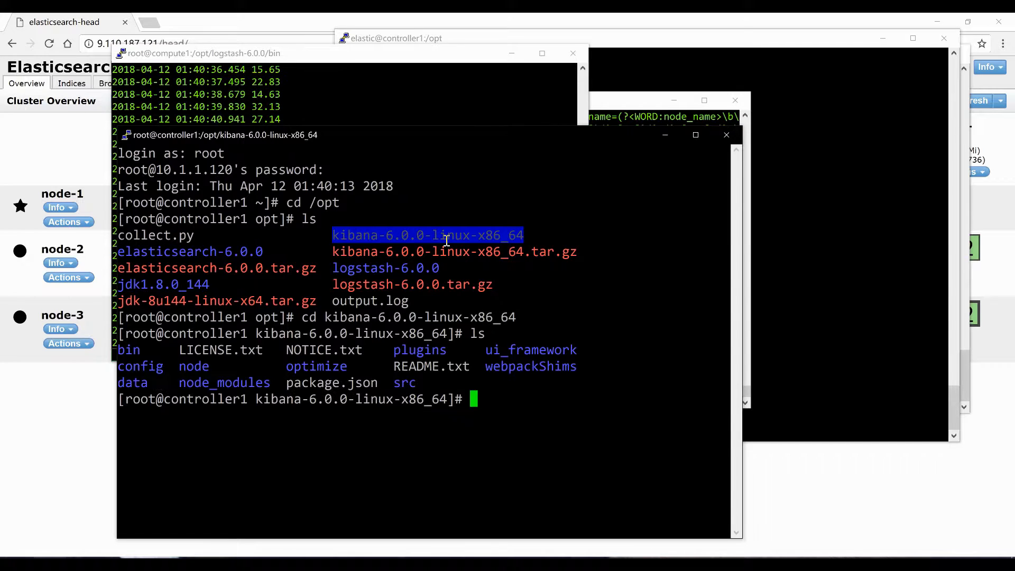
pyautogui.write('cd bin')
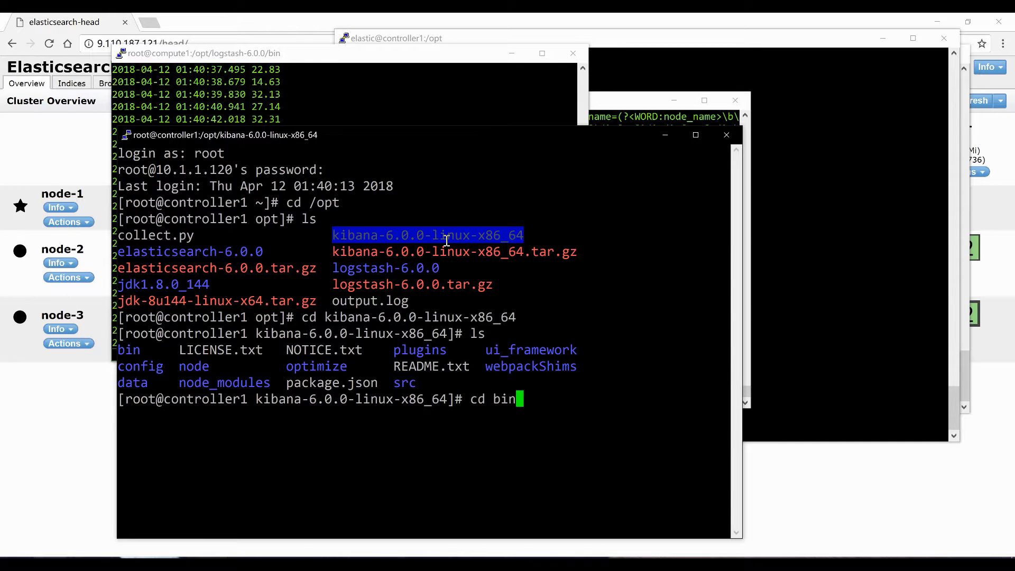
pyautogui.press('Return')
pyautogui.write('ls')
pyautogui.press('Return')
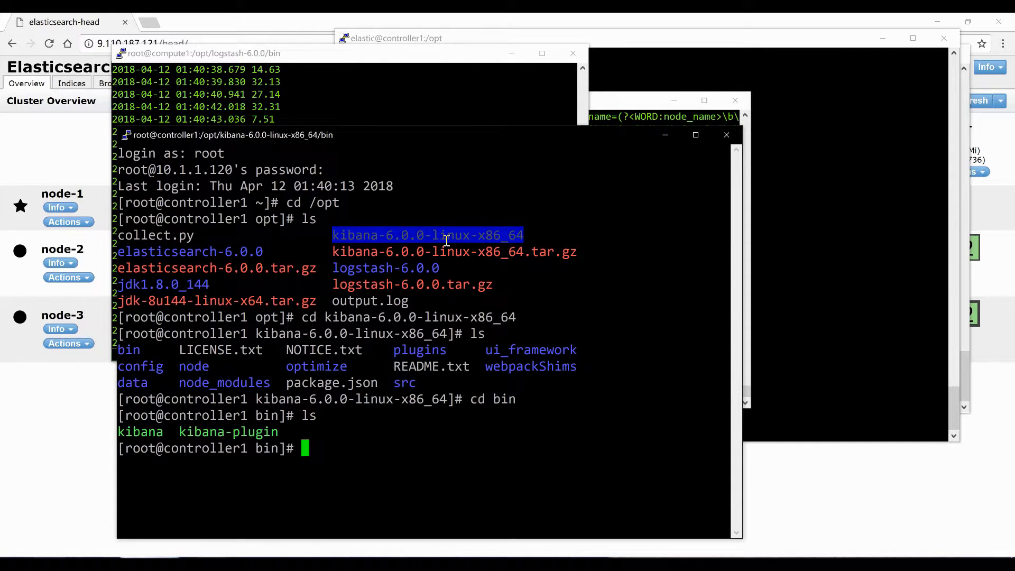
# Start the Kibana server with ./kibana
pyautogui.write('./')
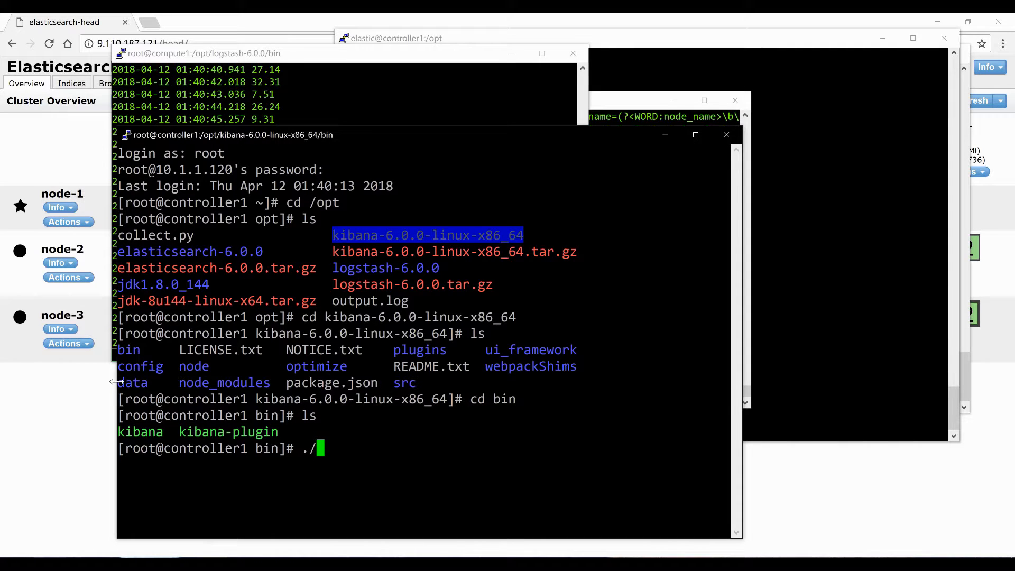
pyautogui.doubleClick(142, 433)
pyautogui.rightClick(143, 435)
pyautogui.press('Return')
# Verify Kibana reports green Ready status and the index-ready message on port 5601
pyautogui.moveTo(378, 136); pyautogui.dragTo(454, 49)
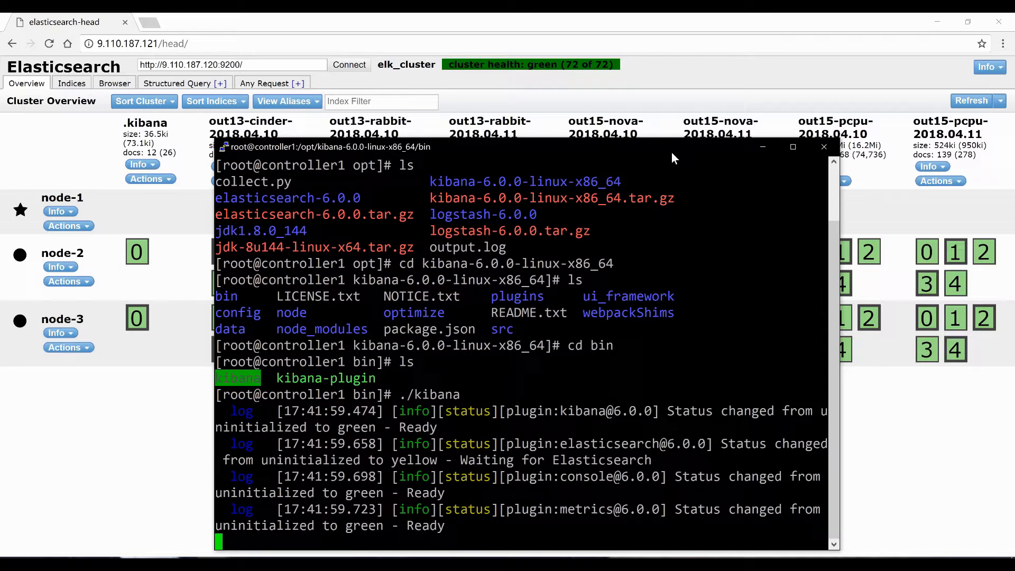
pyautogui.moveTo(334, 528); pyautogui.dragTo(462, 487)
pyautogui.click(300, 444)
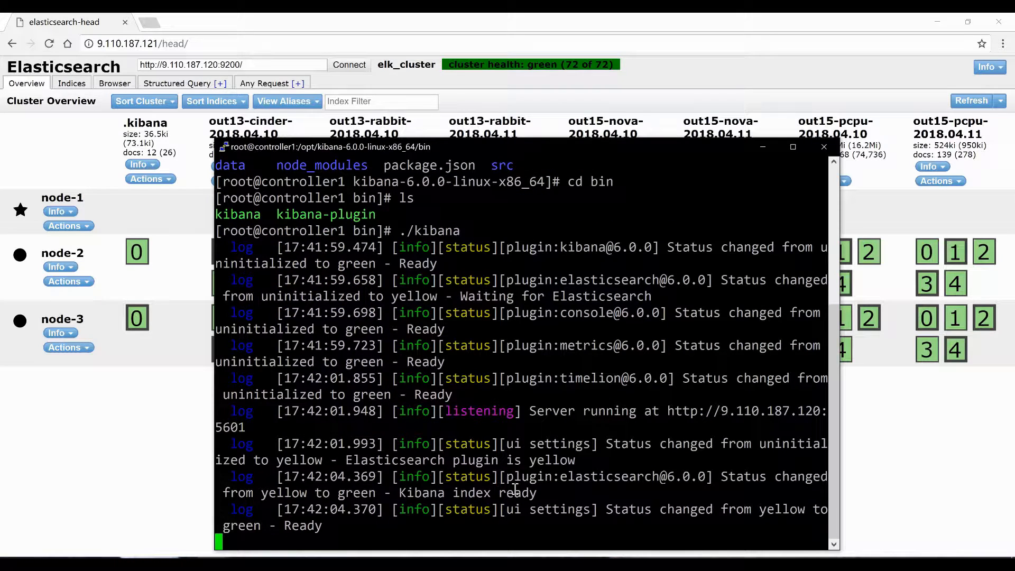
pyautogui.moveTo(364, 494); pyautogui.dragTo(825, 494)
pyautogui.click(277, 527)
pyautogui.click(145, 42)
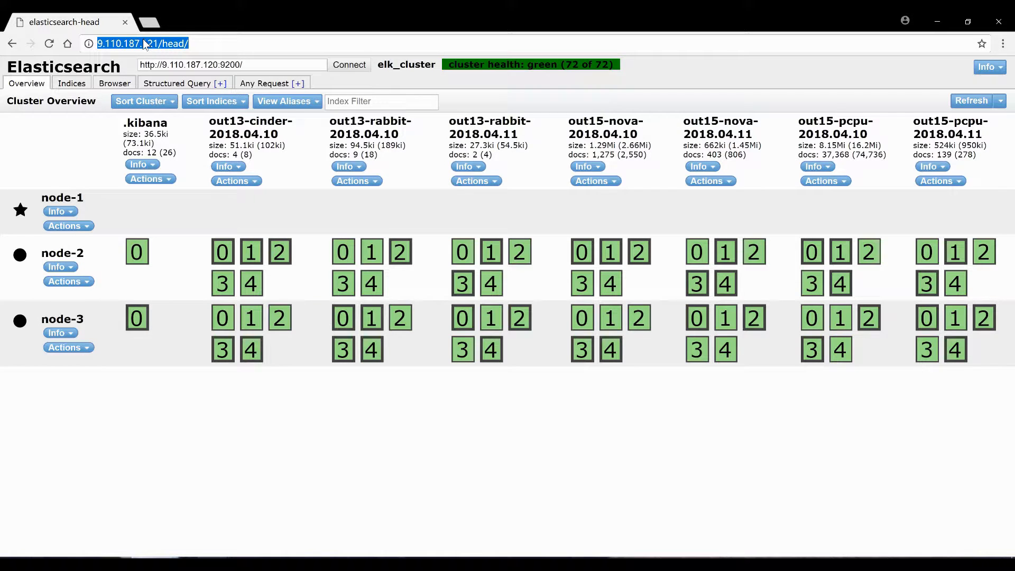
# Open Kibana at 9.110.187.120:5601 and start a new index pattern under Management
pyautogui.write('9')
pyautogui.click(161, 98)
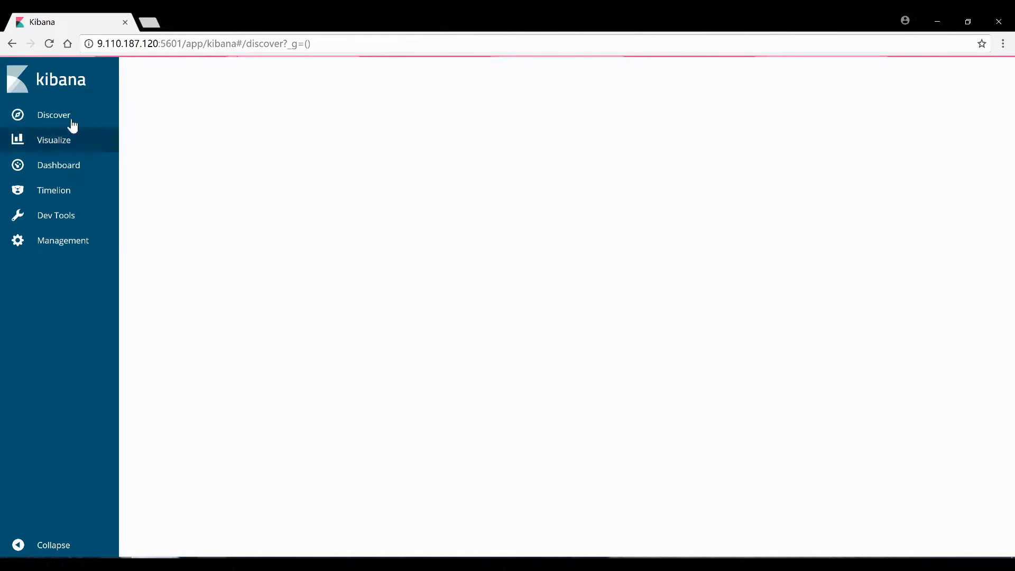
pyautogui.click(83, 249)
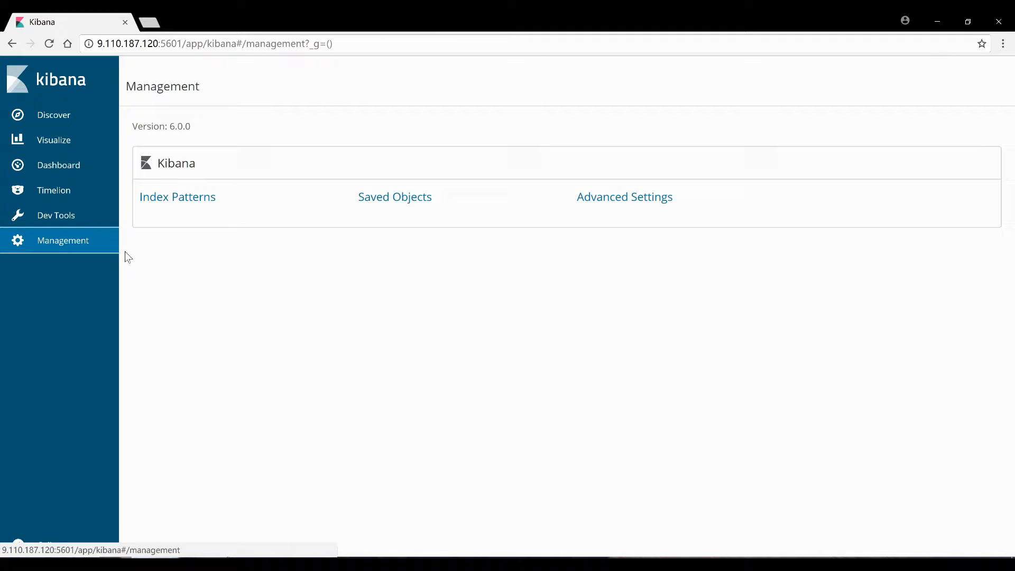
pyautogui.click(180, 198)
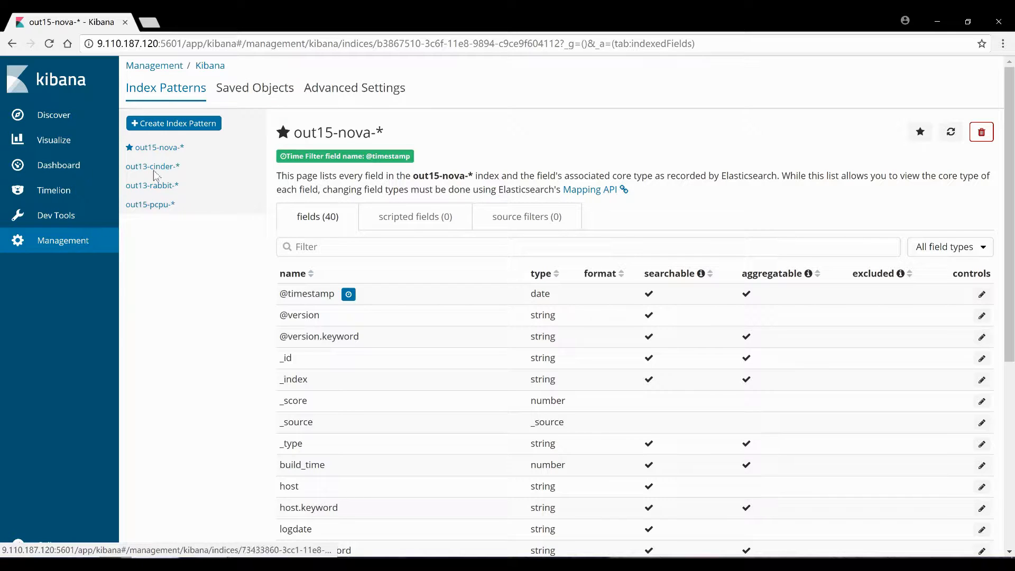
pyautogui.click(154, 123)
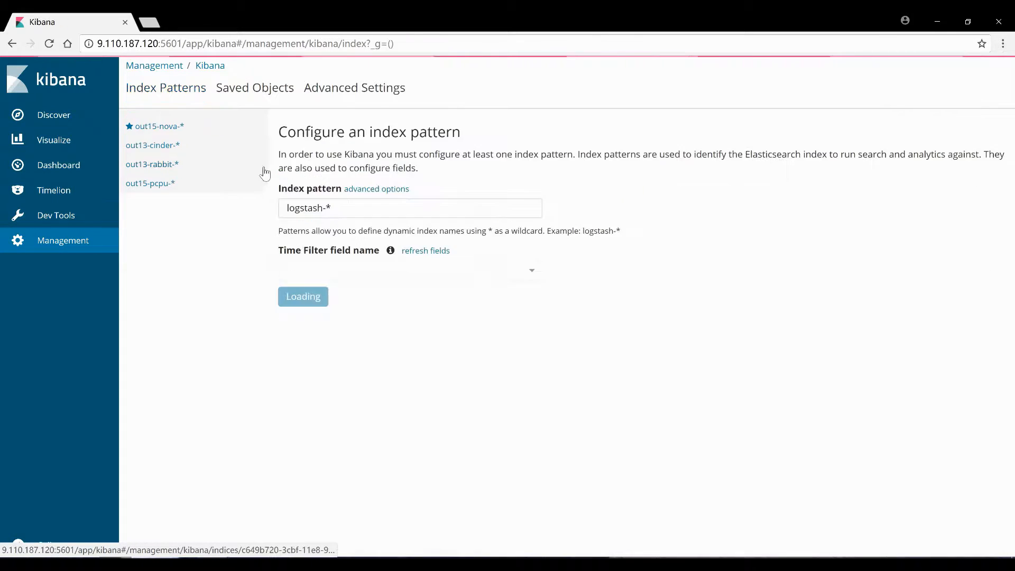
pyautogui.moveTo(325, 207); pyautogui.dragTo(281, 224)
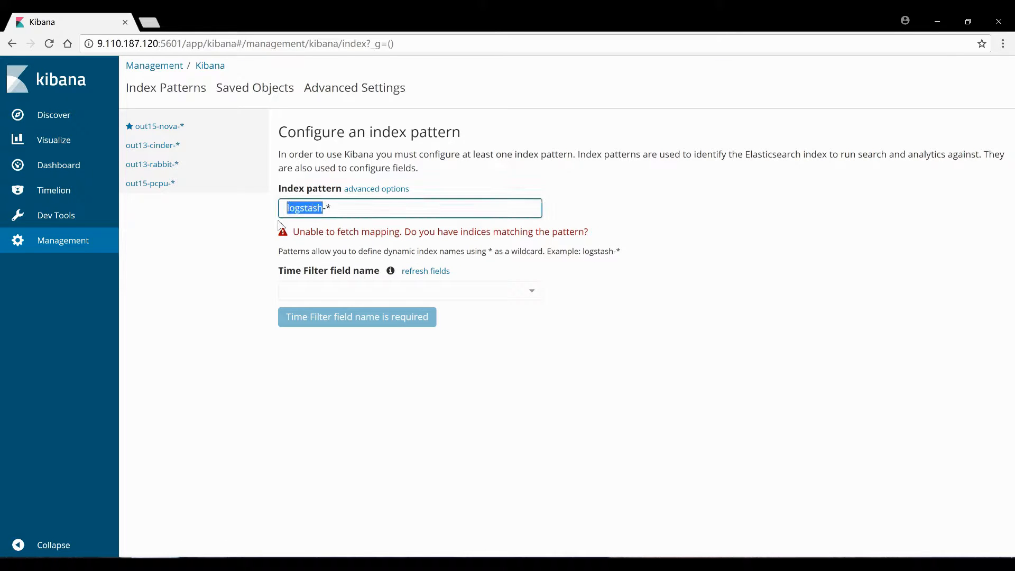
pyautogui.write('ou')
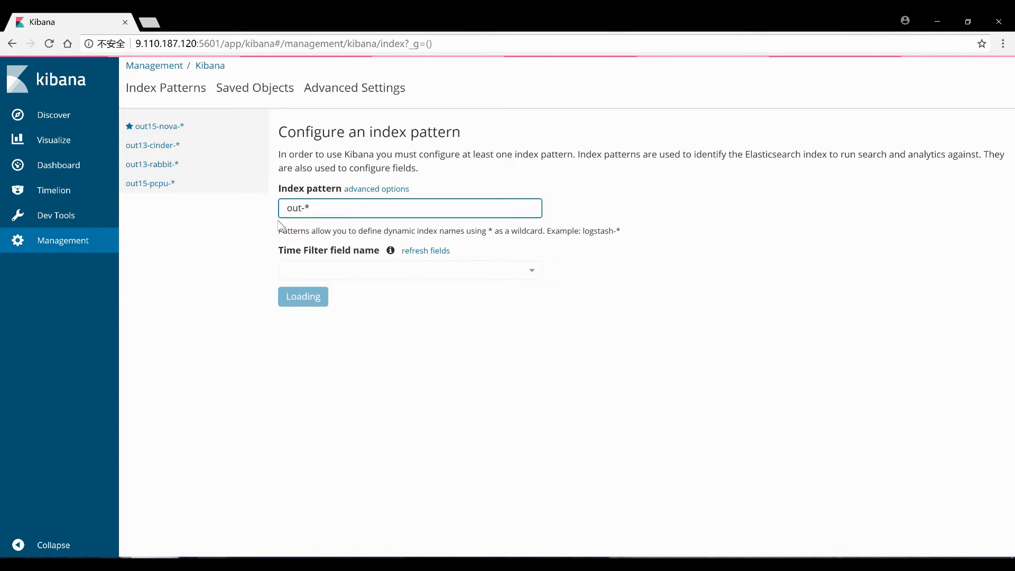
pyautogui.write('t15')
pyautogui.press('Right')
pyautogui.write('p')
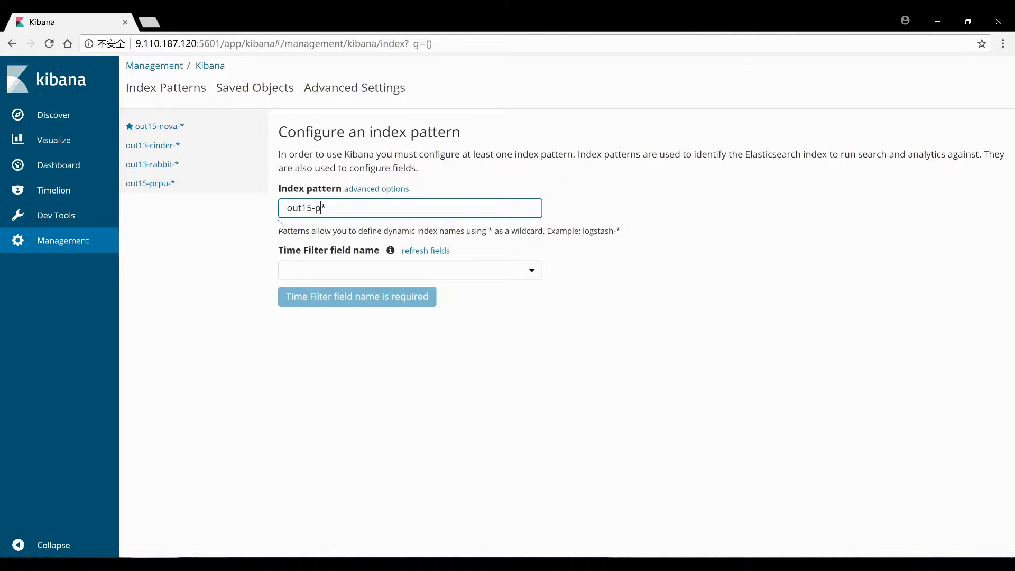
pyautogui.click(353, 270)
pyautogui.click(313, 334)
pyautogui.click(304, 298)
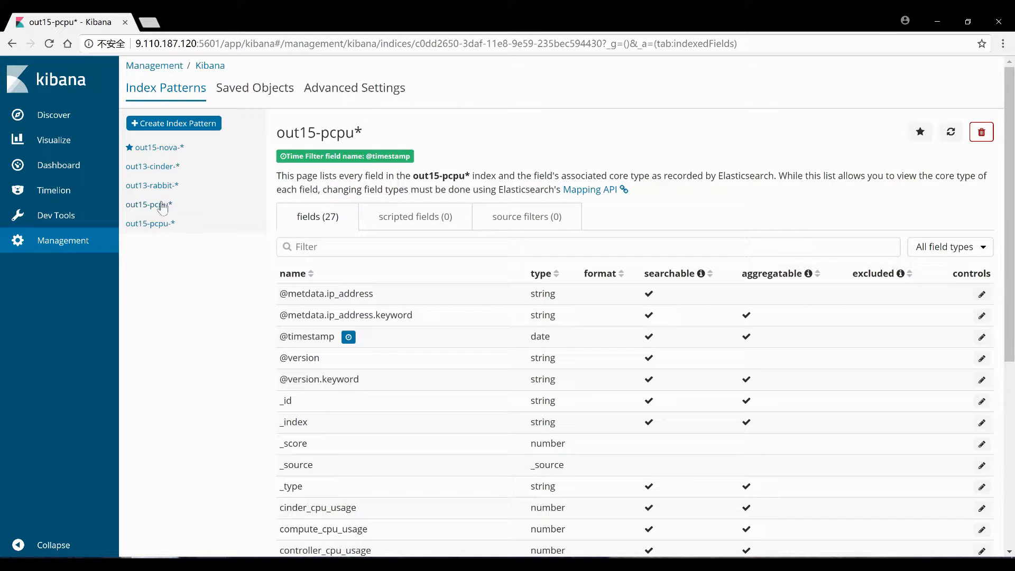
pyautogui.click(149, 207)
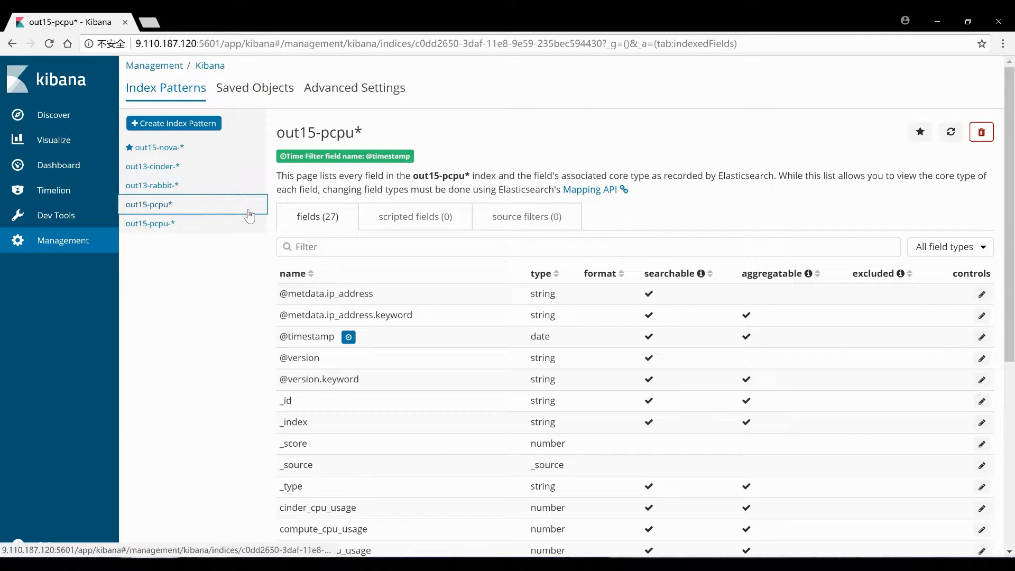
pyautogui.scroll(-3, 624, 420)
pyautogui.scroll(-1, 621, 414)
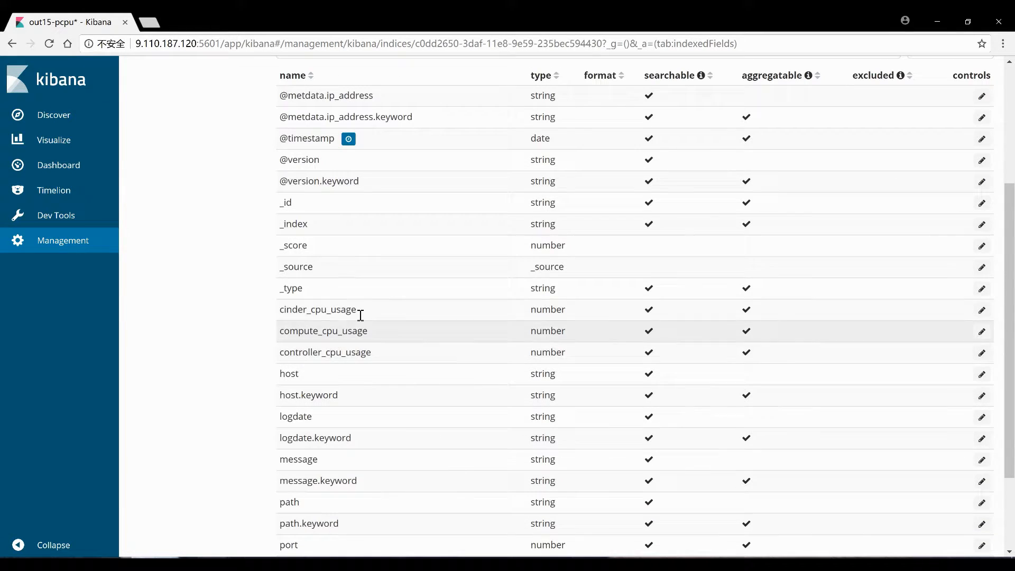
pyautogui.scroll(-2, 562, 351)
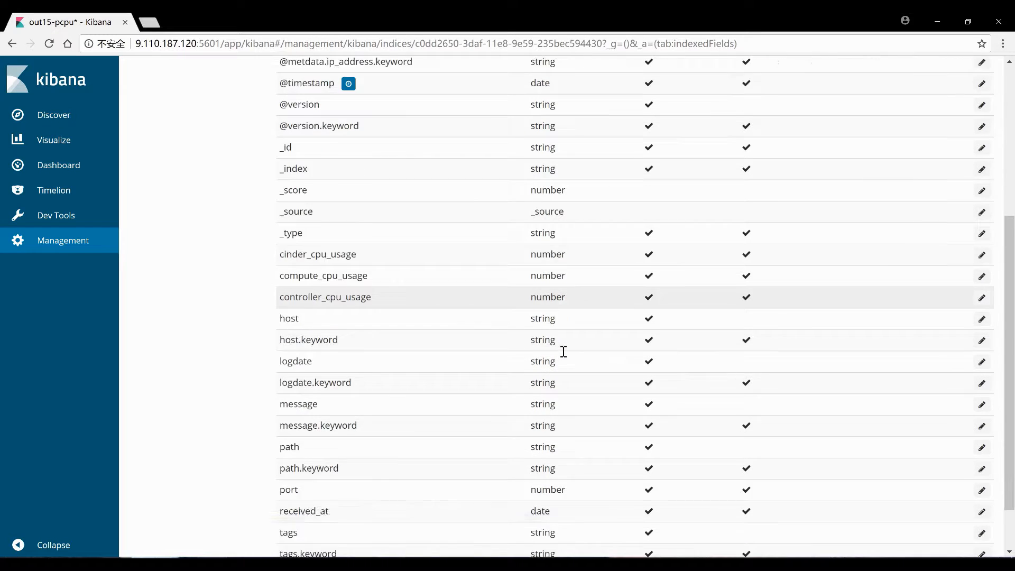
pyautogui.scroll(1, 516, 349)
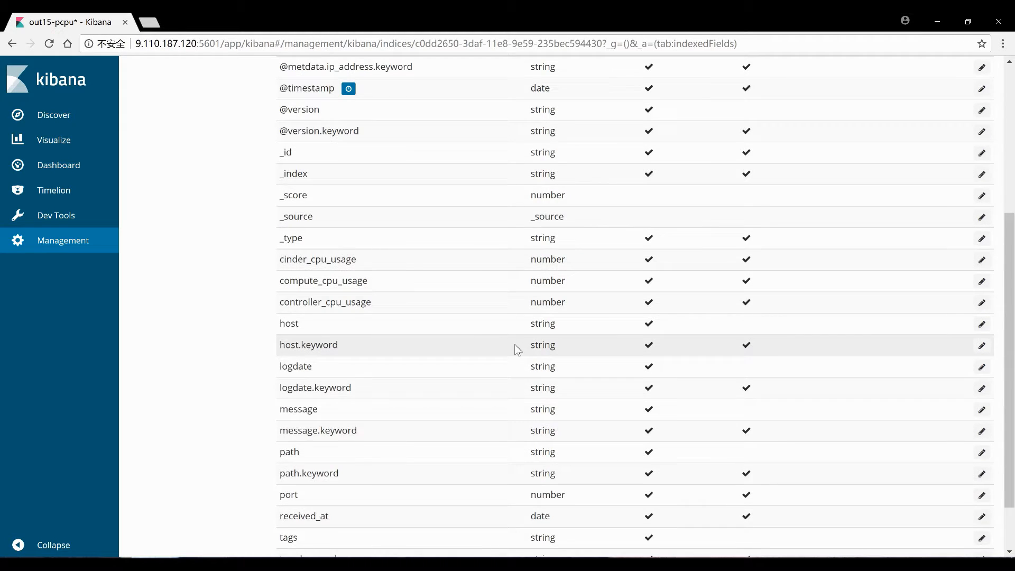
pyautogui.scroll(1, 517, 349)
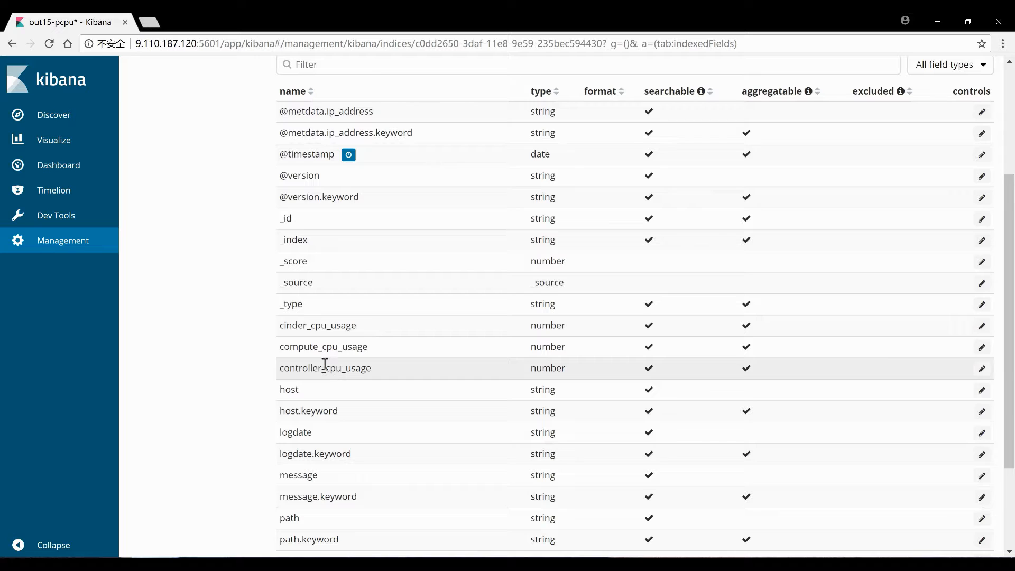
pyautogui.moveTo(284, 325); pyautogui.dragTo(364, 342)
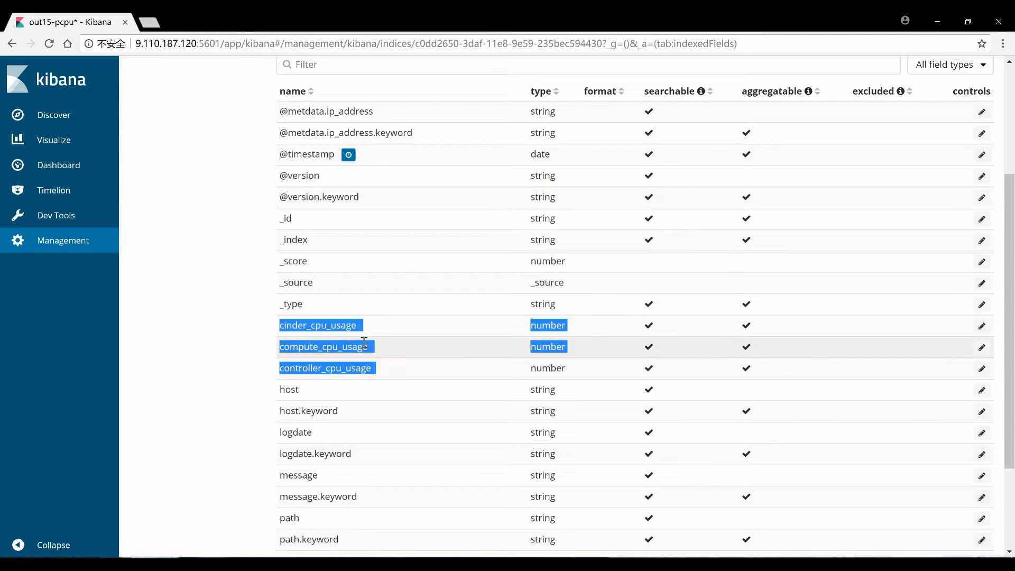
pyautogui.scroll(-2, 465, 339)
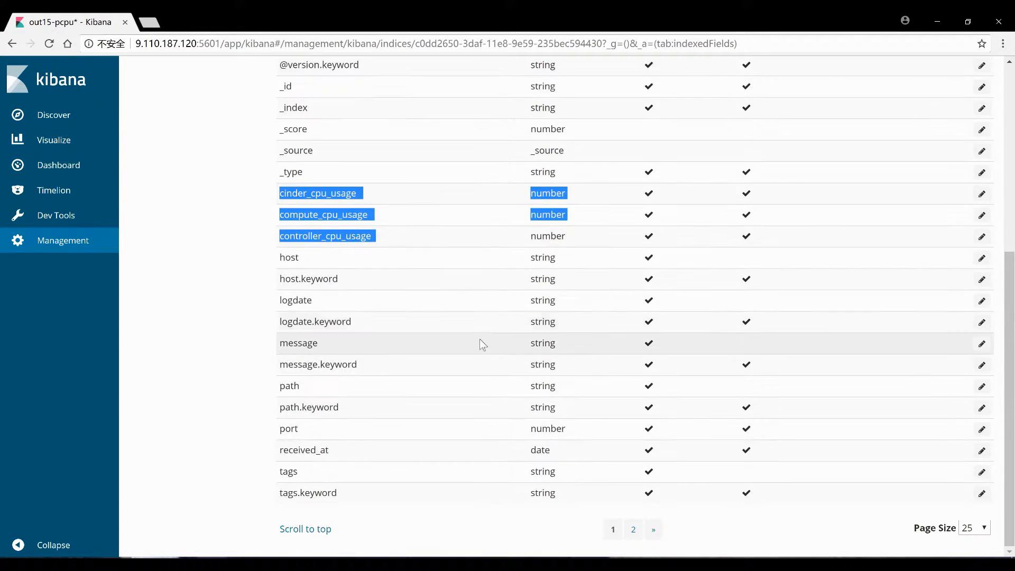
pyautogui.scroll(1, 480, 339)
pyautogui.doubleClick(312, 154)
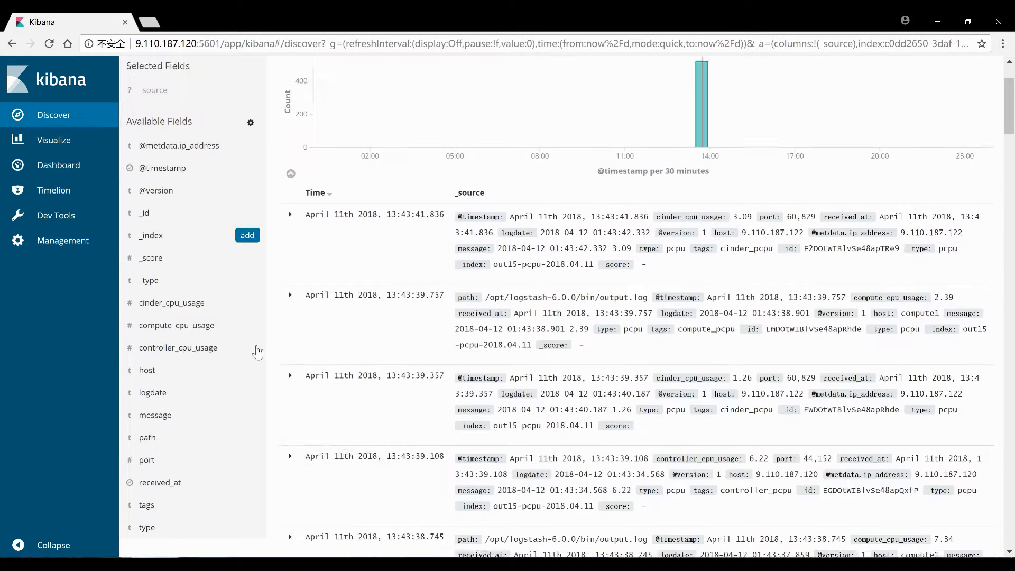
# Add cinder, compute and controller CPU usage columns in Discover, then go to Visualize
pyautogui.scroll(-1, 222, 327)
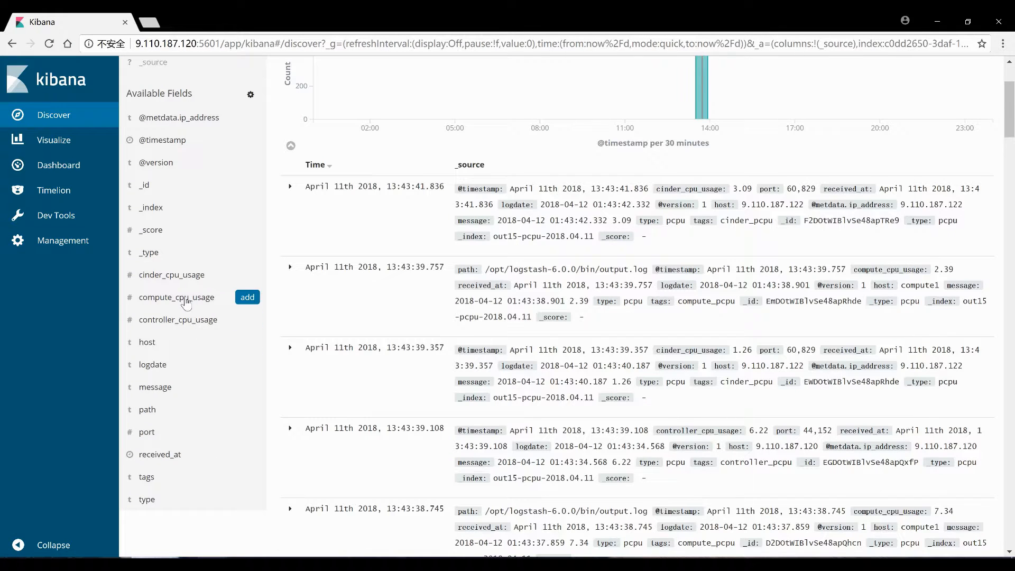
pyautogui.moveTo(483, 191); pyautogui.dragTo(744, 443)
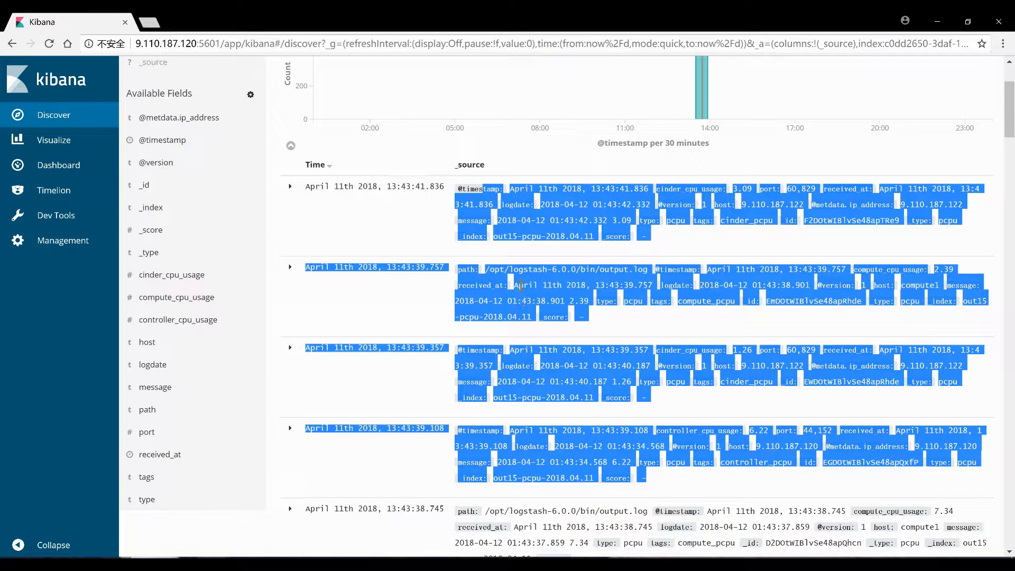
pyautogui.click(639, 336)
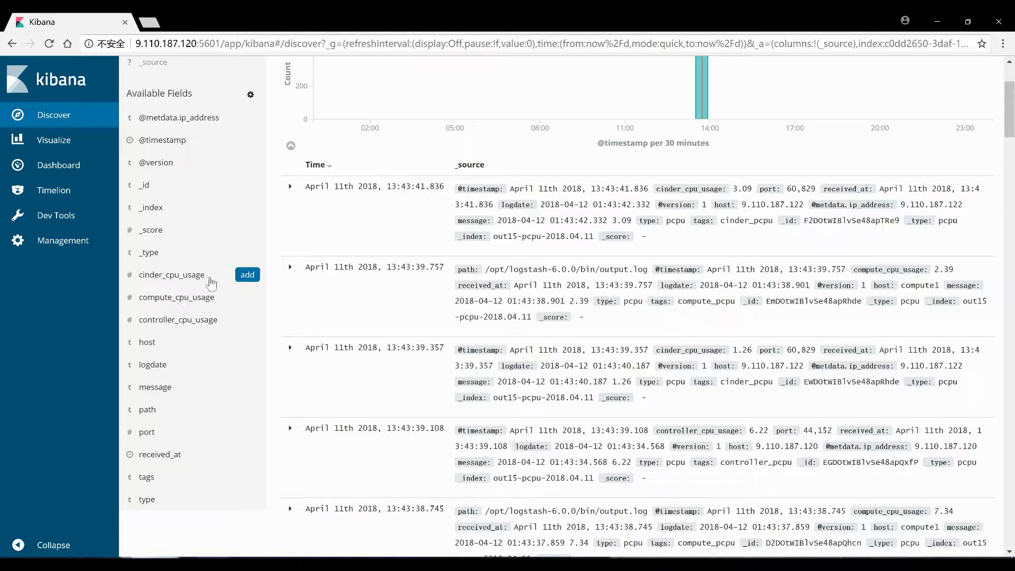
pyautogui.click(246, 277)
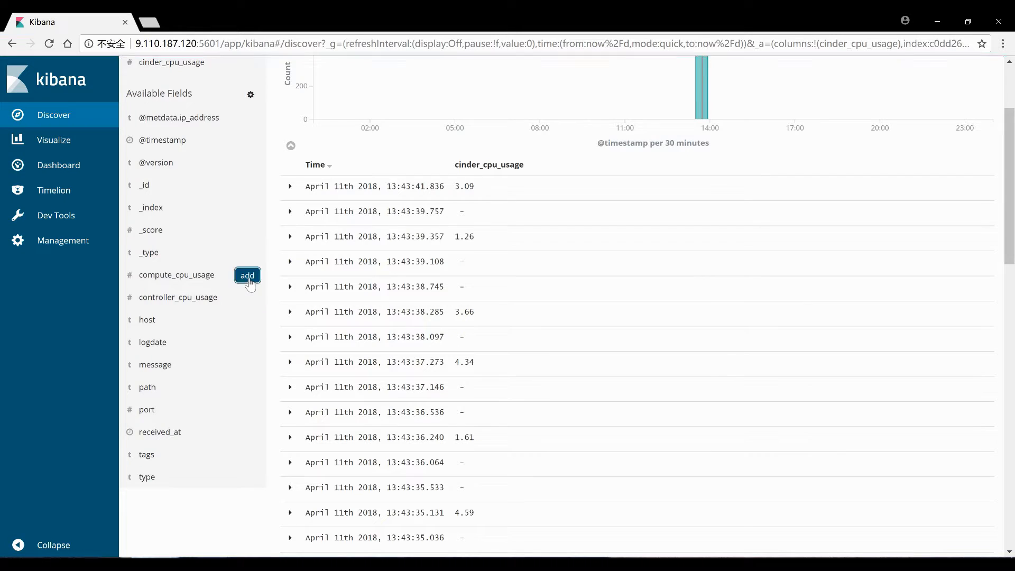
pyautogui.click(247, 275)
pyautogui.click(253, 301)
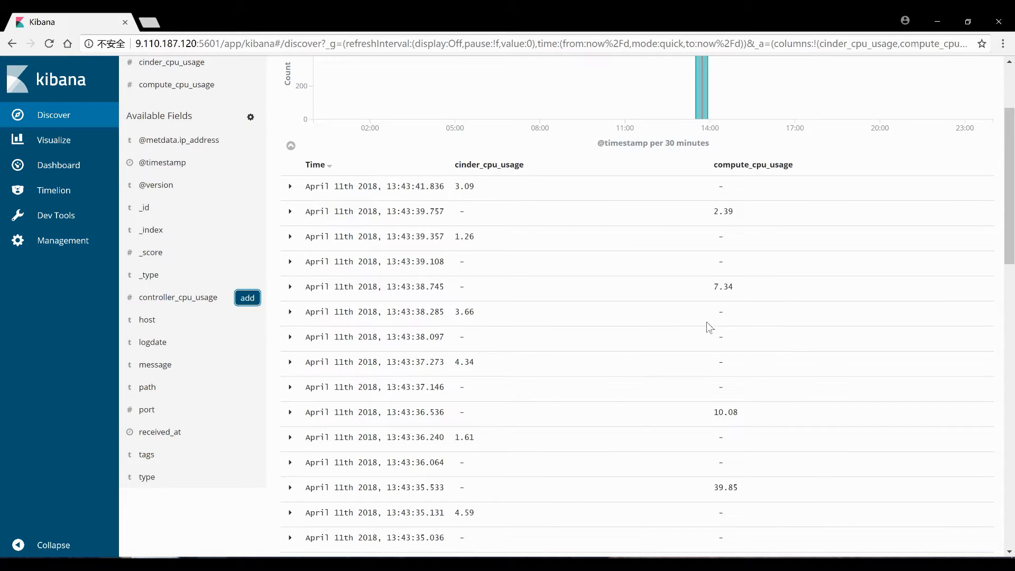
pyautogui.click(50, 143)
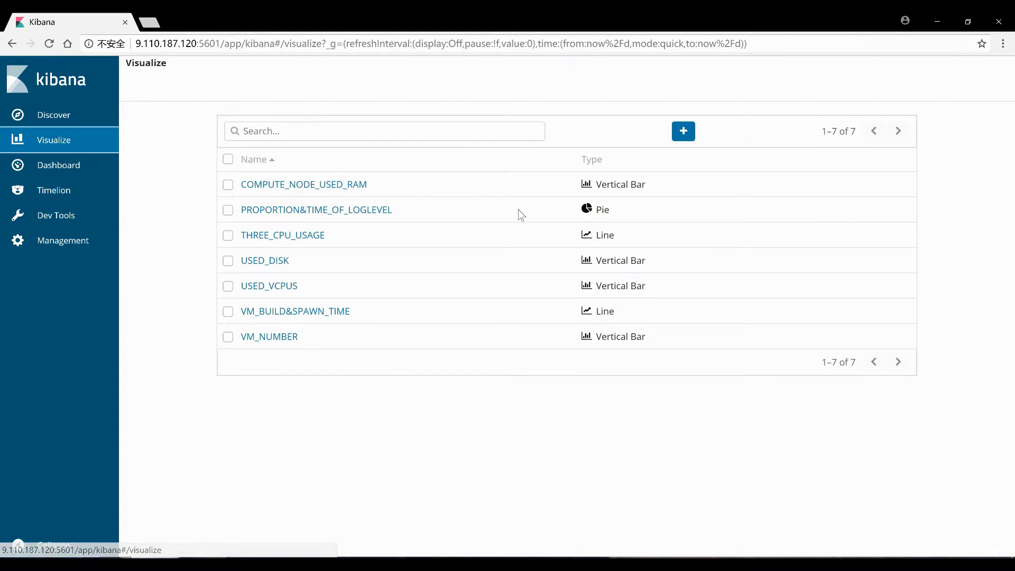
# Start a line chart on out15-pcpu* plotting Average cinder_cpu_usage on the Y-axis
pyautogui.click(684, 131)
pyautogui.click(572, 235)
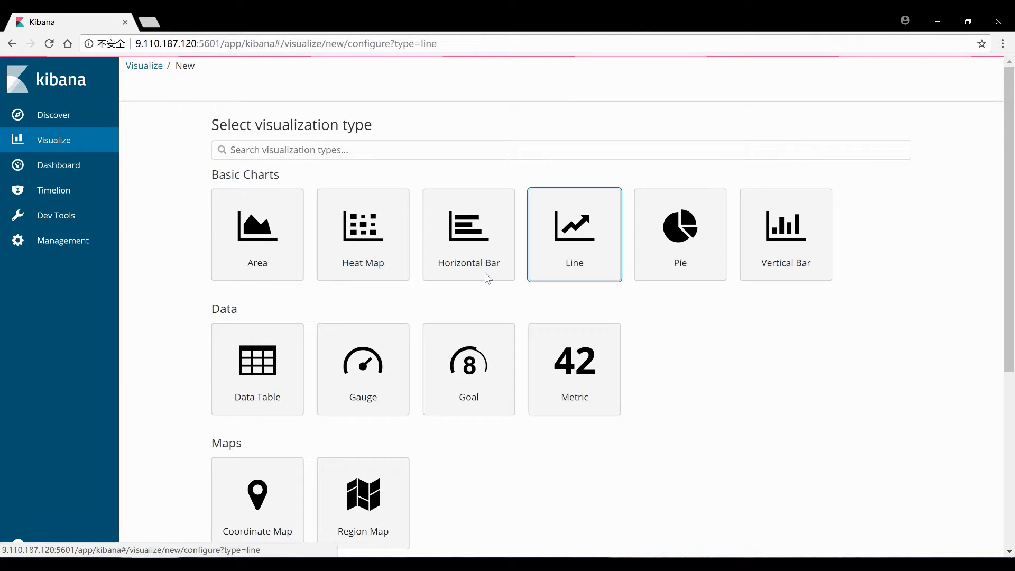
pyautogui.click(281, 305)
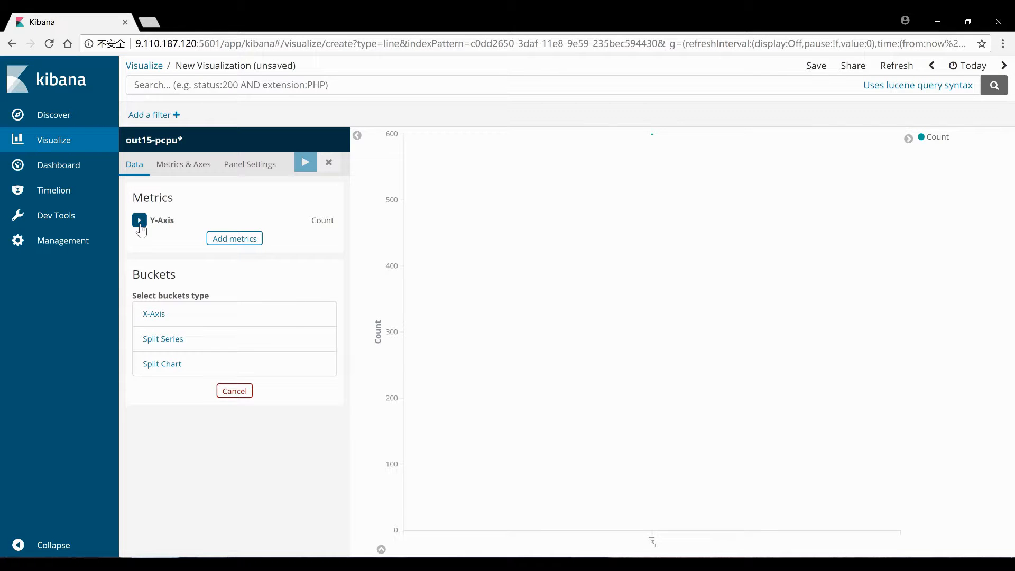
pyautogui.click(139, 220)
pyautogui.click(181, 254)
pyautogui.click(175, 294)
pyautogui.click(175, 296)
pyautogui.click(196, 337)
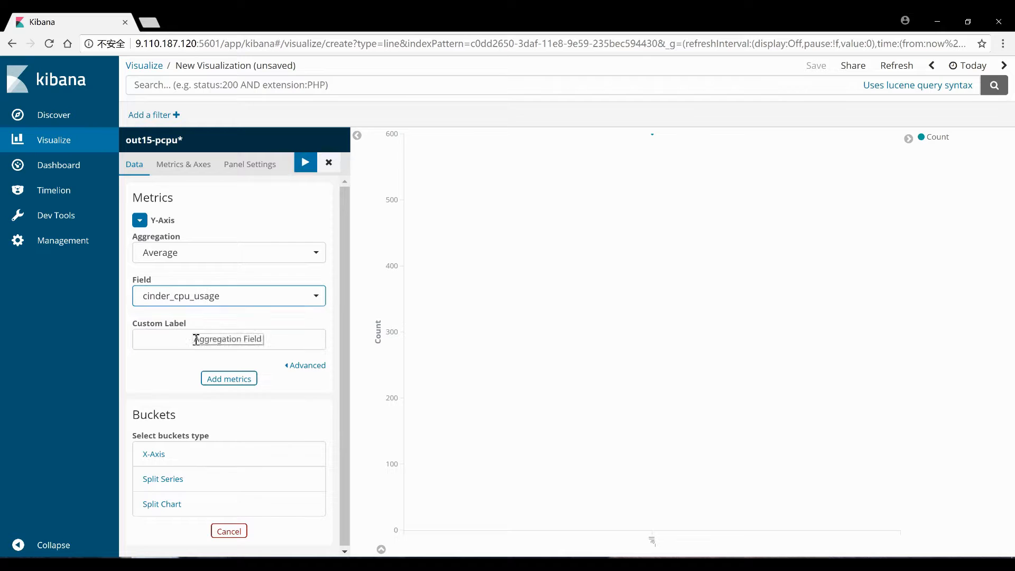
# Add a second Y-axis metric: Average of compute_cpu_usage
pyautogui.click(226, 378)
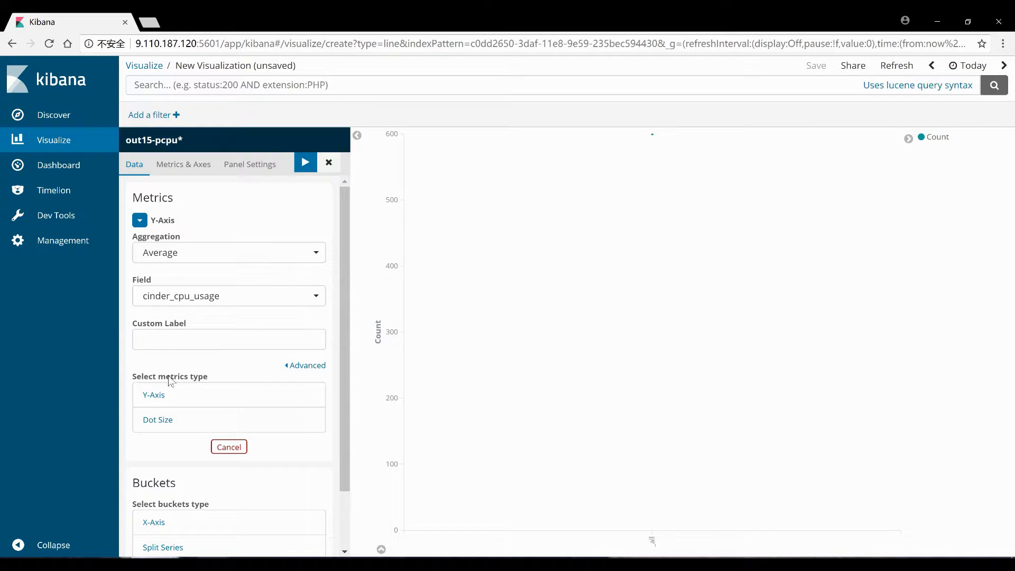
pyautogui.click(156, 395)
pyautogui.click(140, 378)
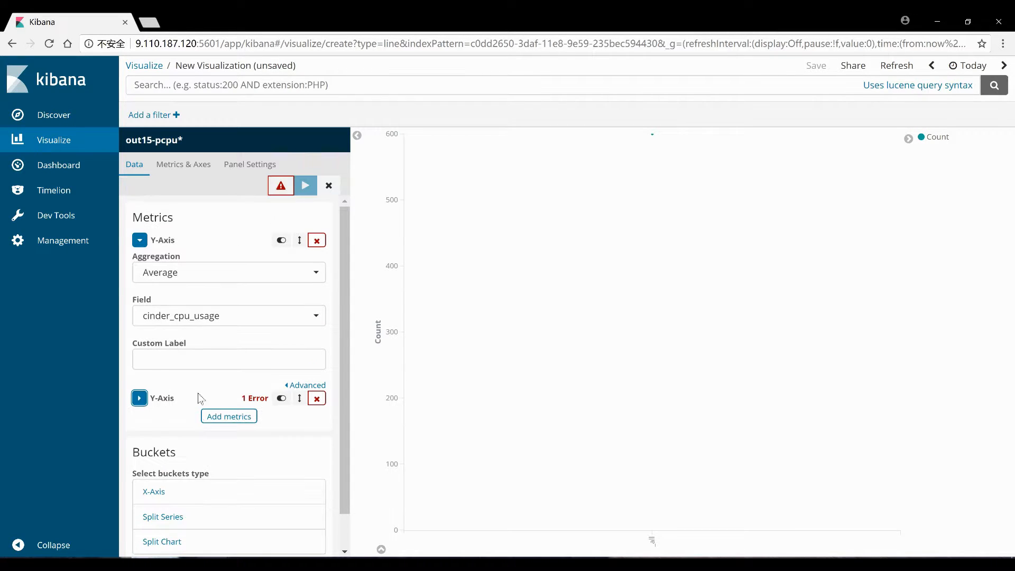
pyautogui.click(139, 398)
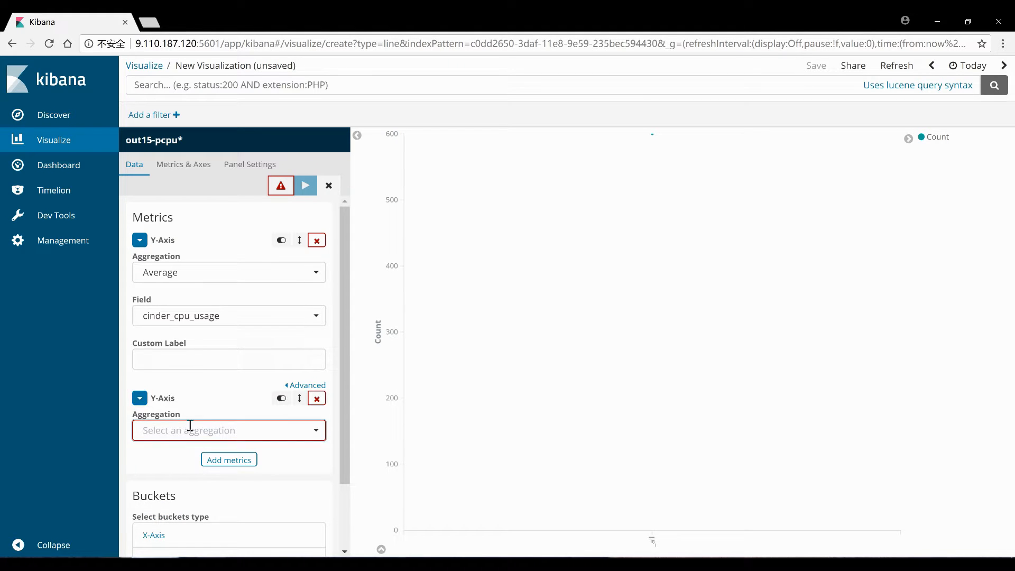
pyautogui.click(190, 426)
pyautogui.click(190, 317)
pyautogui.click(190, 453)
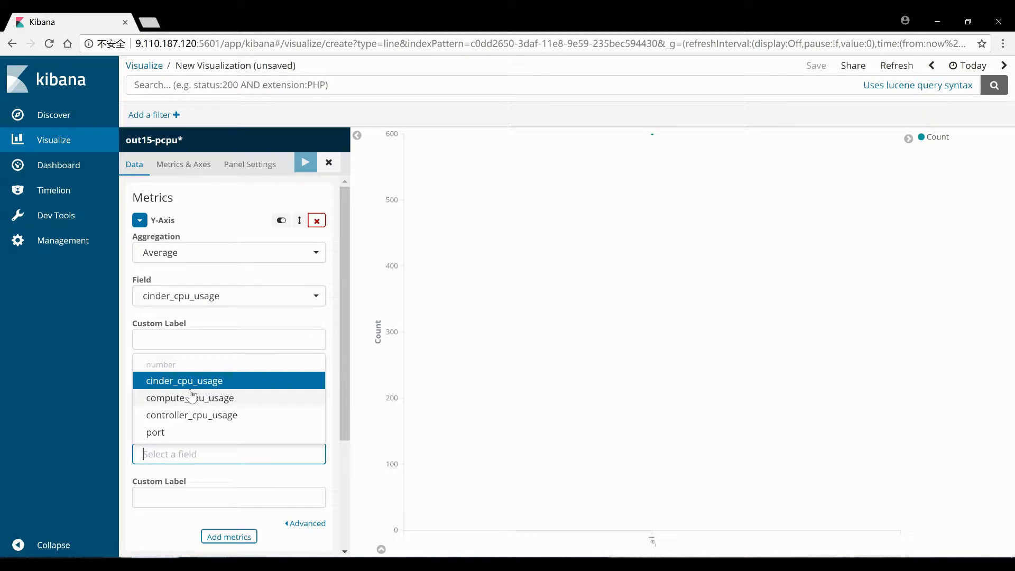
pyautogui.click(192, 398)
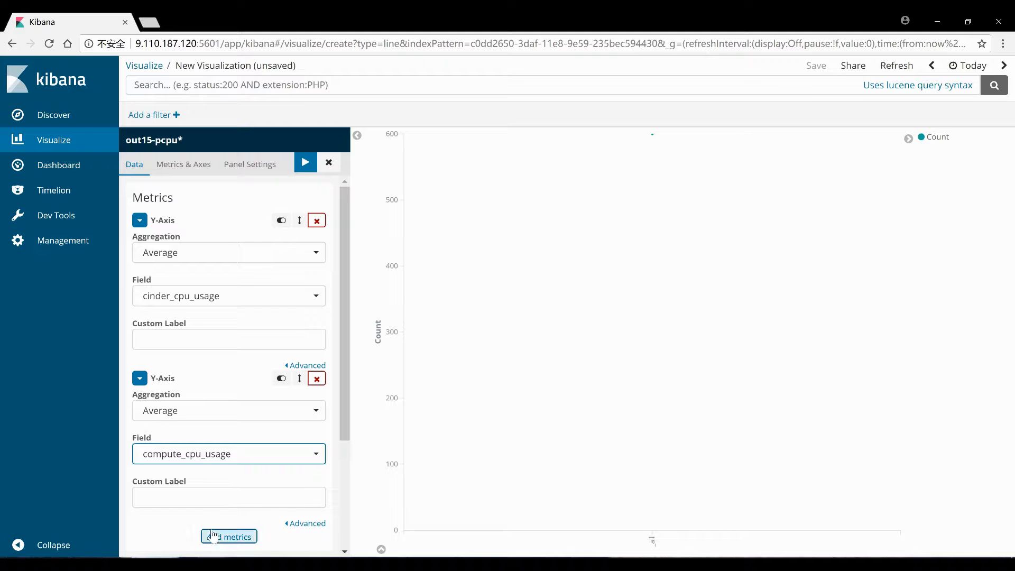
# Add a third Y-axis metric: Average of controller_cpu_usage
pyautogui.scroll(-3, 211, 487)
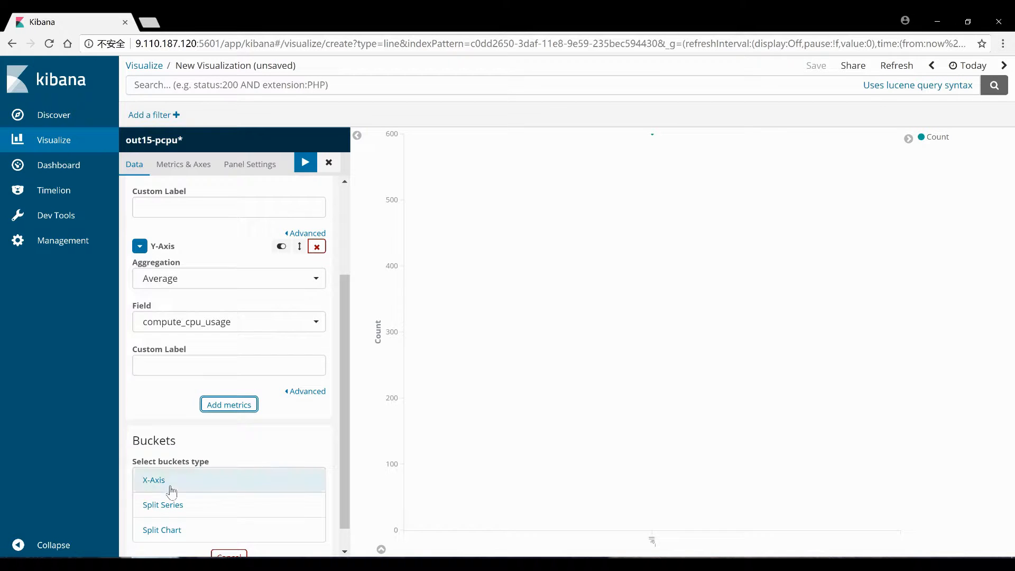
pyautogui.click(225, 405)
pyautogui.click(169, 423)
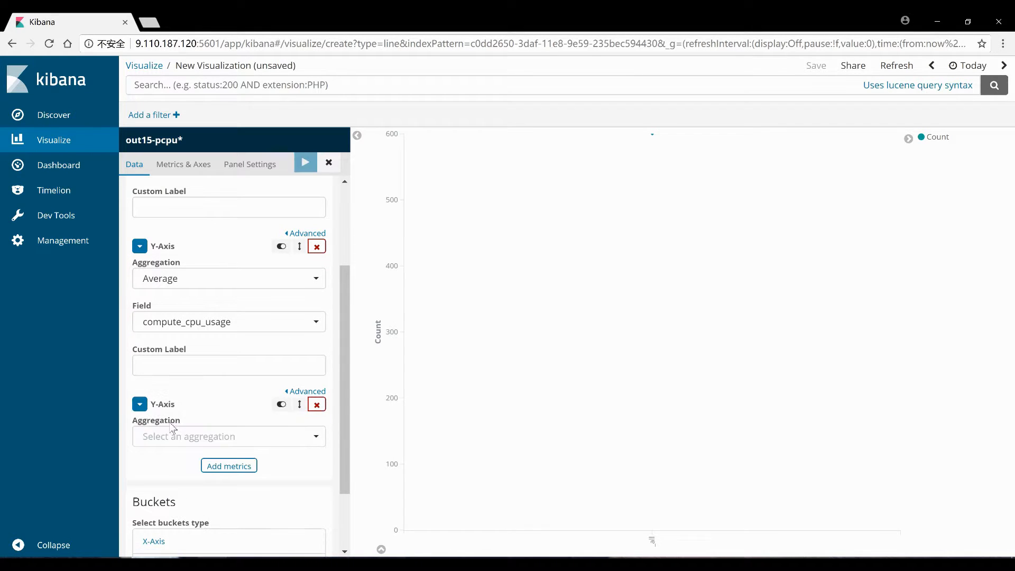
pyautogui.click(139, 405)
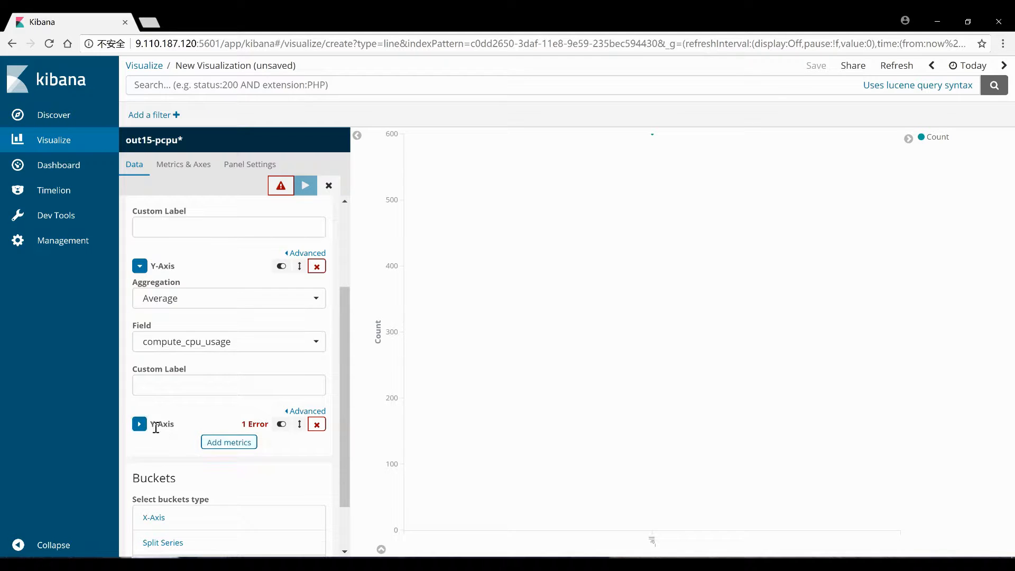
pyautogui.click(139, 424)
pyautogui.click(192, 458)
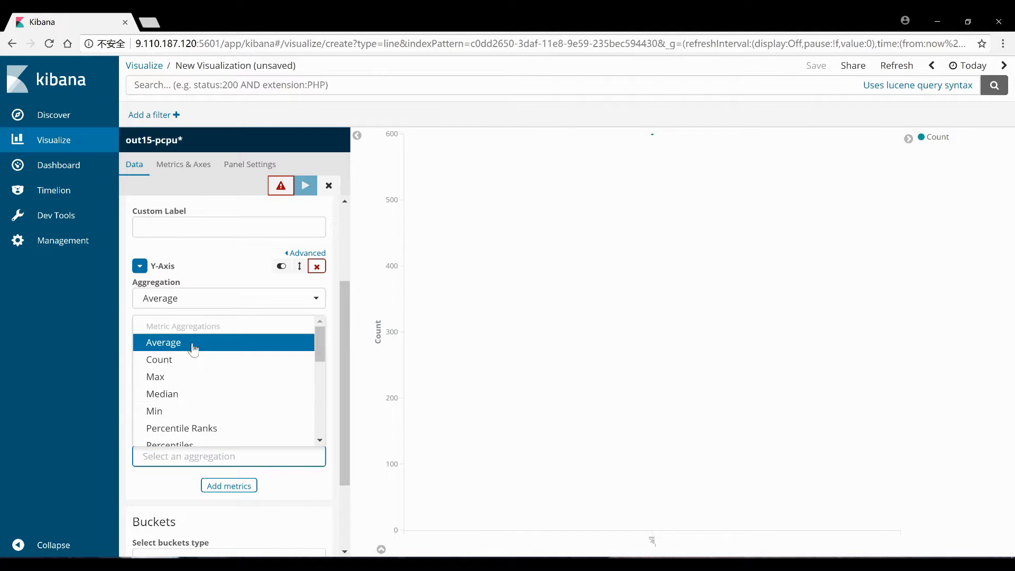
pyautogui.click(193, 344)
pyautogui.click(190, 487)
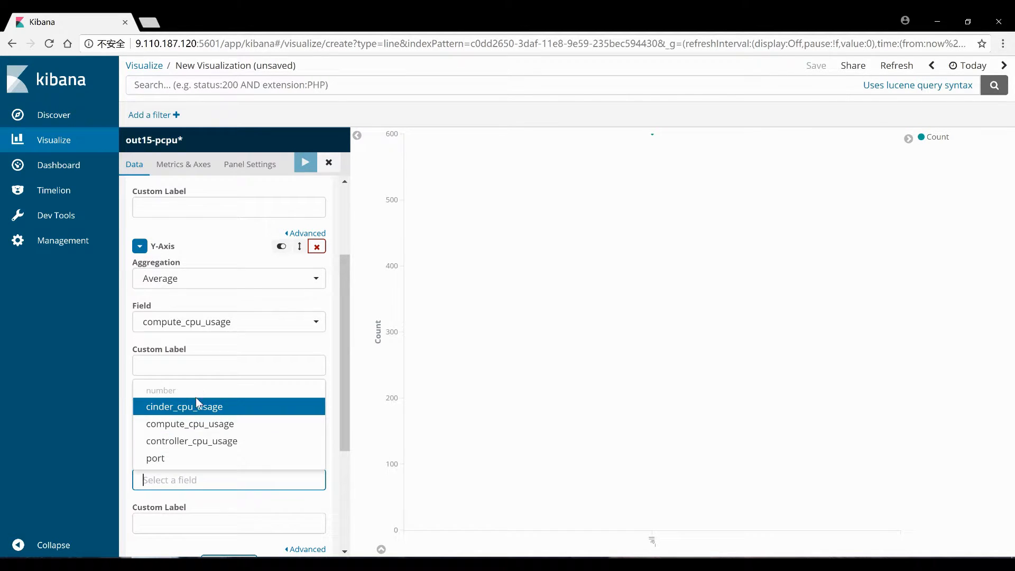
pyautogui.click(195, 438)
pyautogui.scroll(-3, 199, 430)
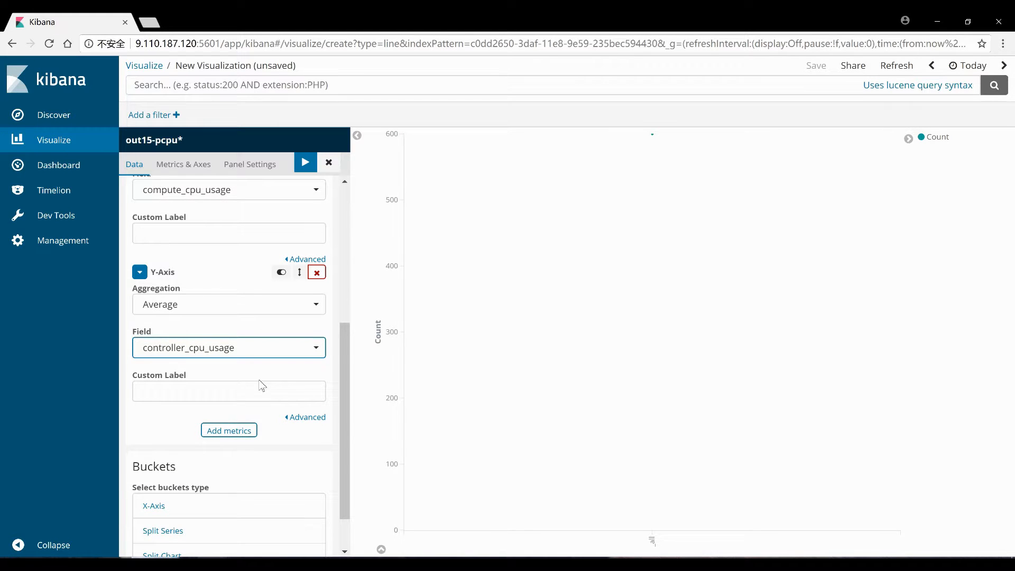
pyautogui.scroll(-1, 265, 370)
pyautogui.click(166, 453)
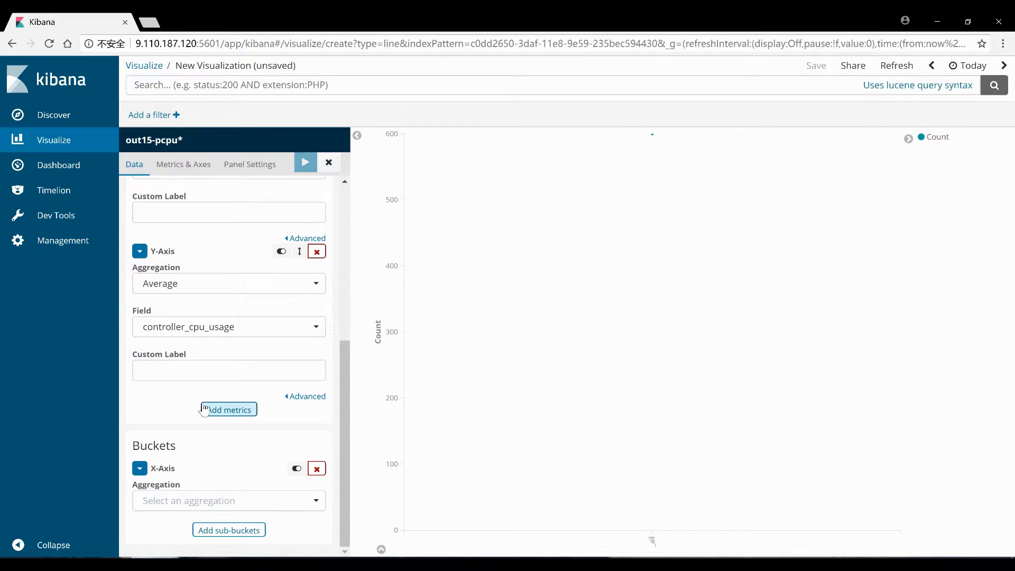
pyautogui.click(193, 500)
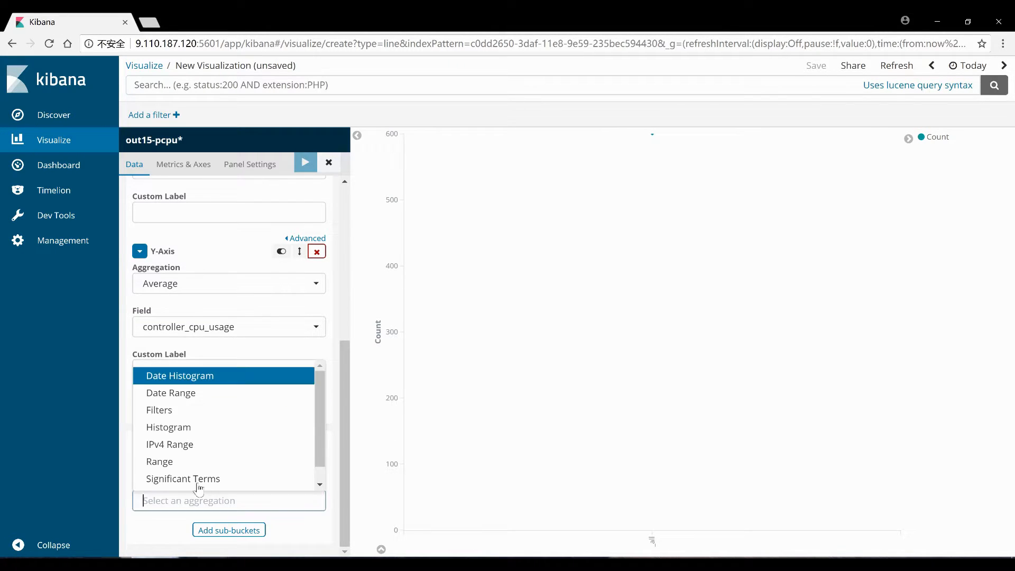
pyautogui.click(195, 379)
pyautogui.scroll(-2, 212, 447)
pyautogui.click(305, 163)
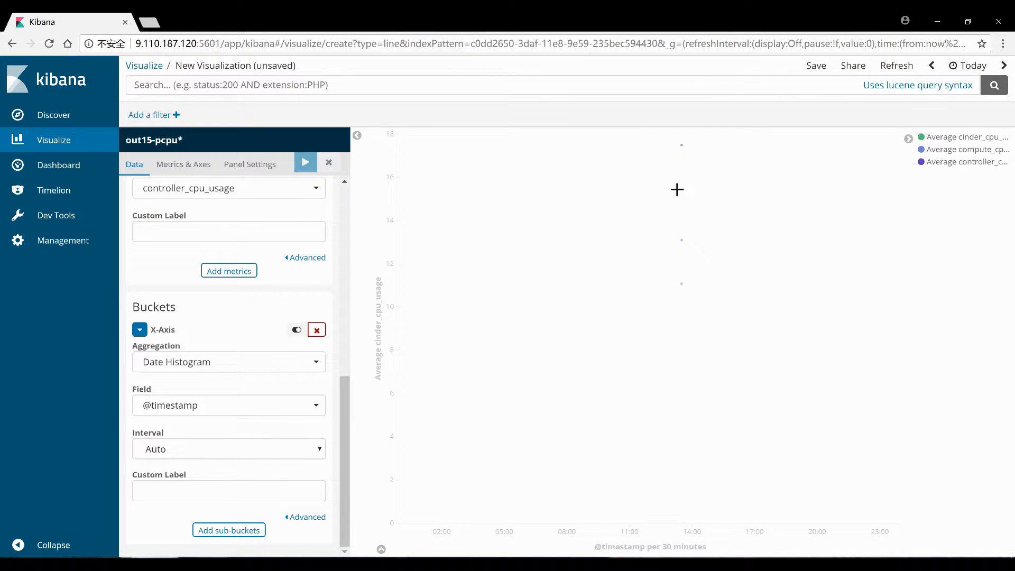
# Brush-zoom the chart down to April 11th 13:40–13:44
pyautogui.moveTo(676, 190); pyautogui.dragTo(686, 194)
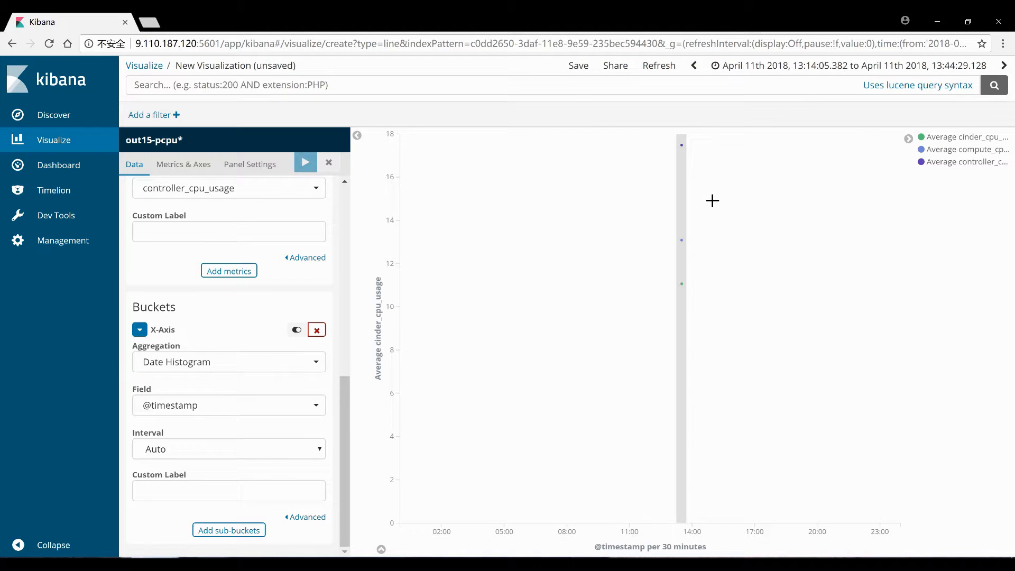
pyautogui.moveTo(820, 336); pyautogui.dragTo(902, 349)
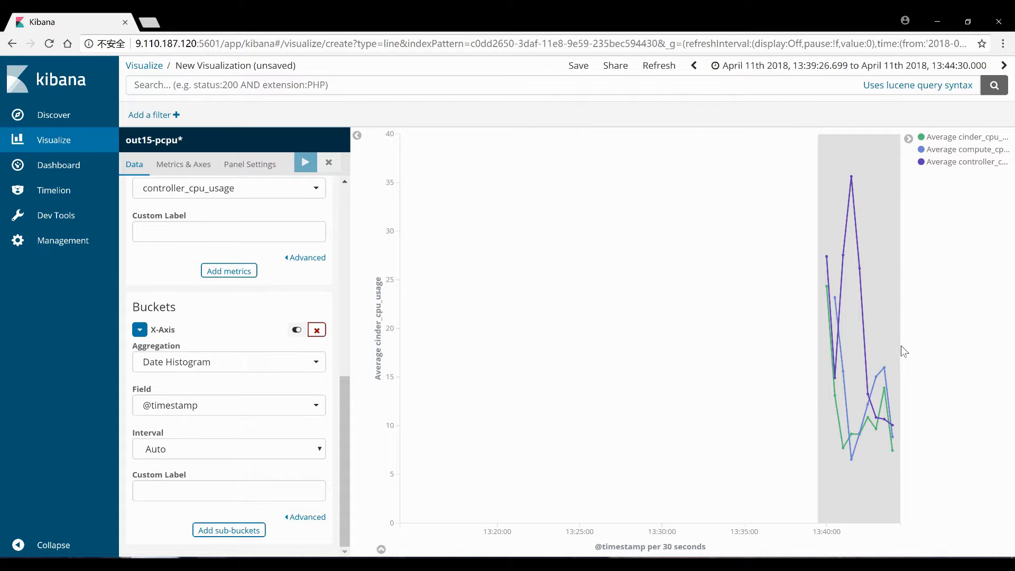
pyautogui.moveTo(470, 390); pyautogui.dragTo(894, 394)
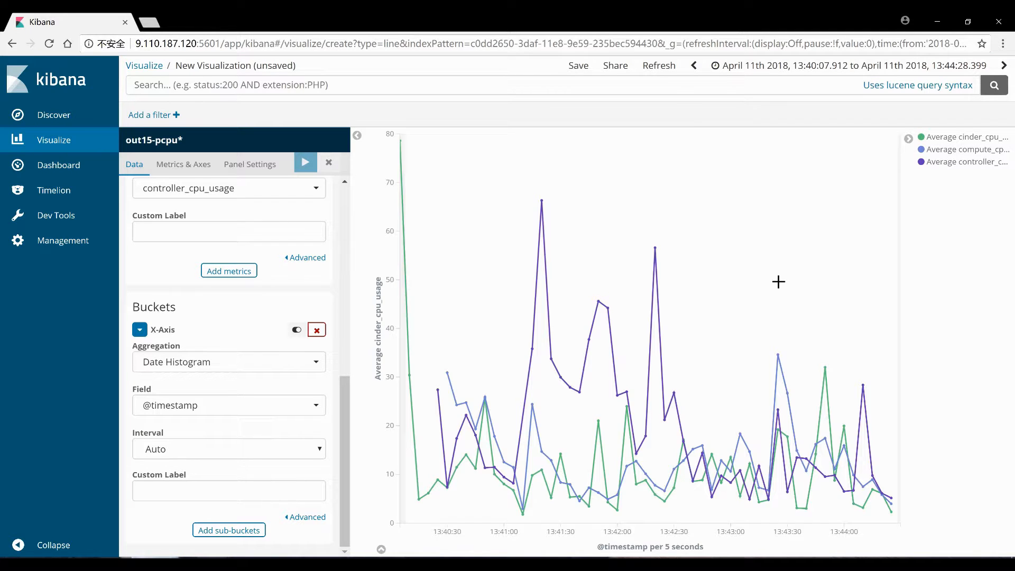
# Recolour the controller_cpu_usage line orange
pyautogui.click(955, 167)
pyautogui.click(950, 183)
pyautogui.click(959, 194)
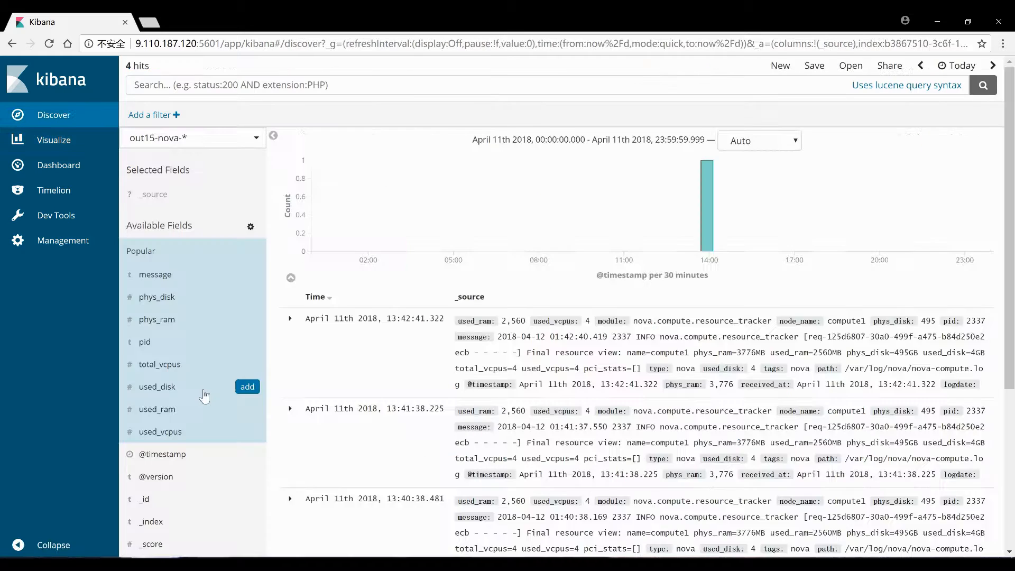
pyautogui.scroll(-5, 208, 395)
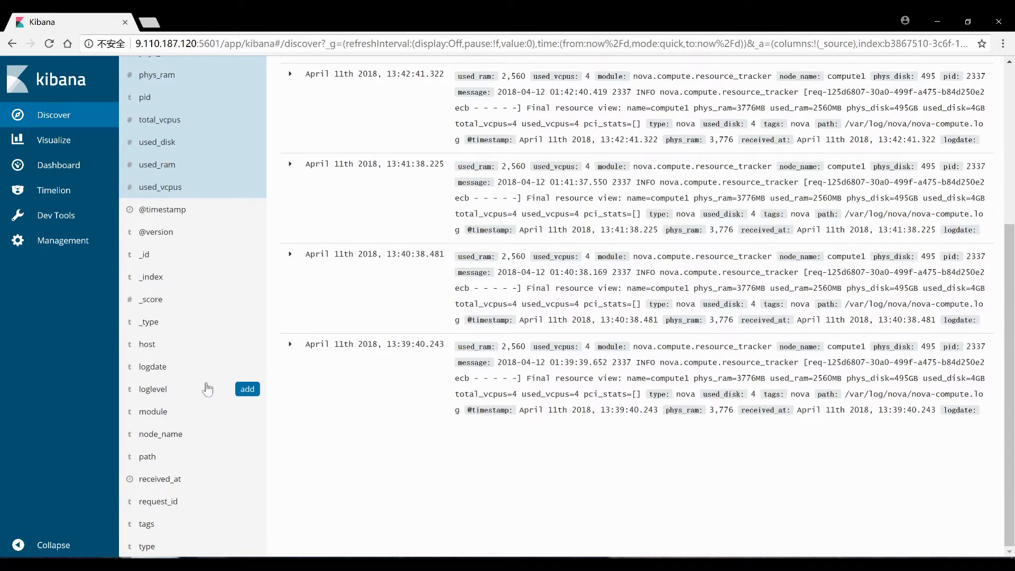
# Switch Discover to the out15-pcpu* index pattern
pyautogui.scroll(5, 207, 389)
pyautogui.click(164, 136)
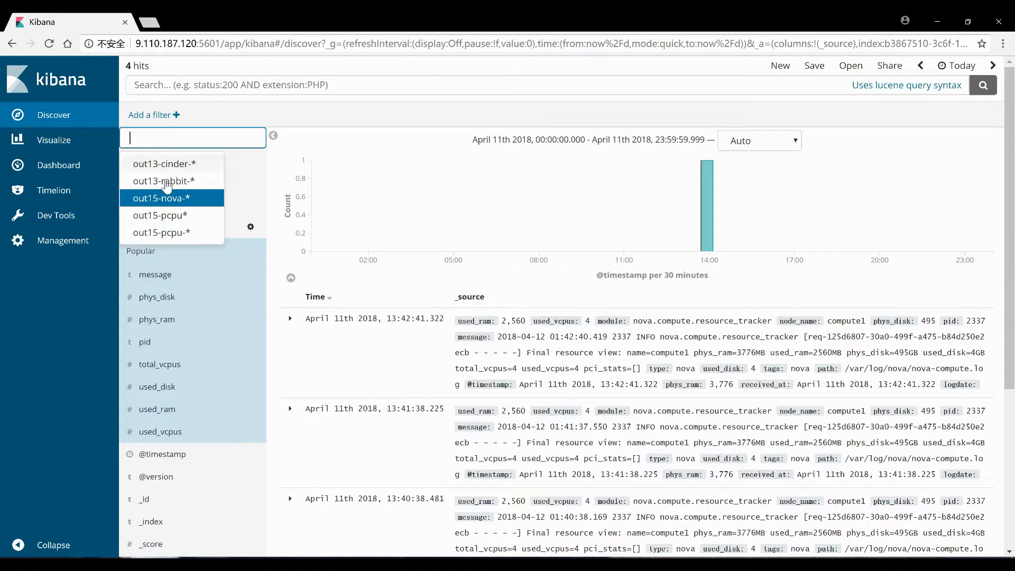
pyautogui.click(187, 221)
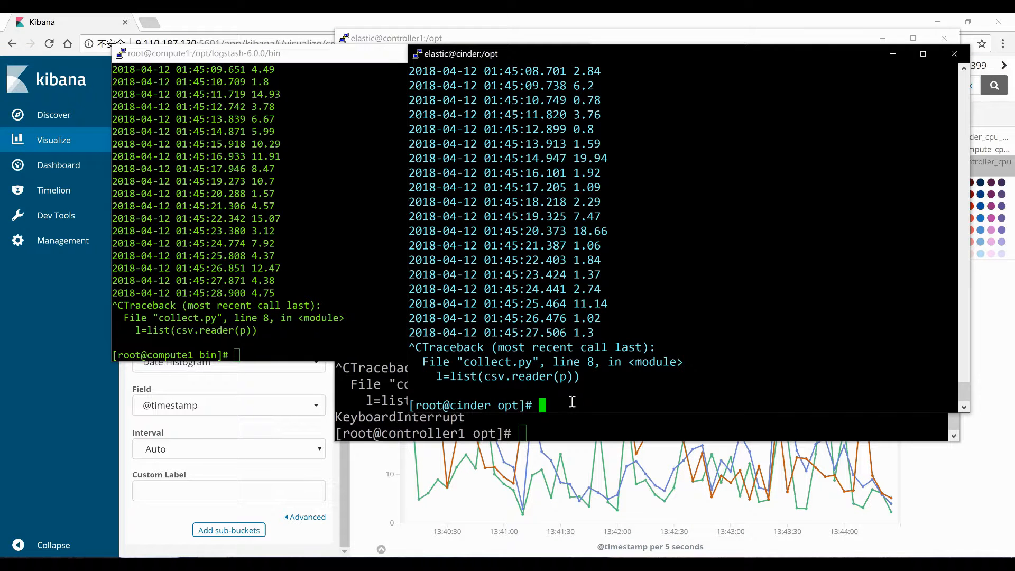
pyautogui.rightClick(572, 402)
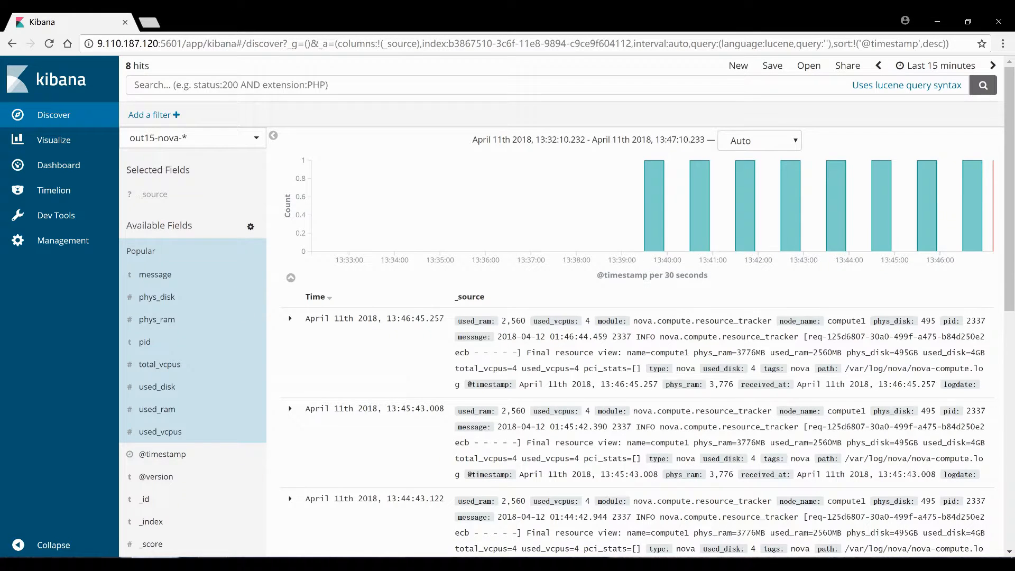
# Review the saved index patterns, including out13-rabbit-*, then return to Discover
pyautogui.click(324, 513)
pyautogui.click(104, 244)
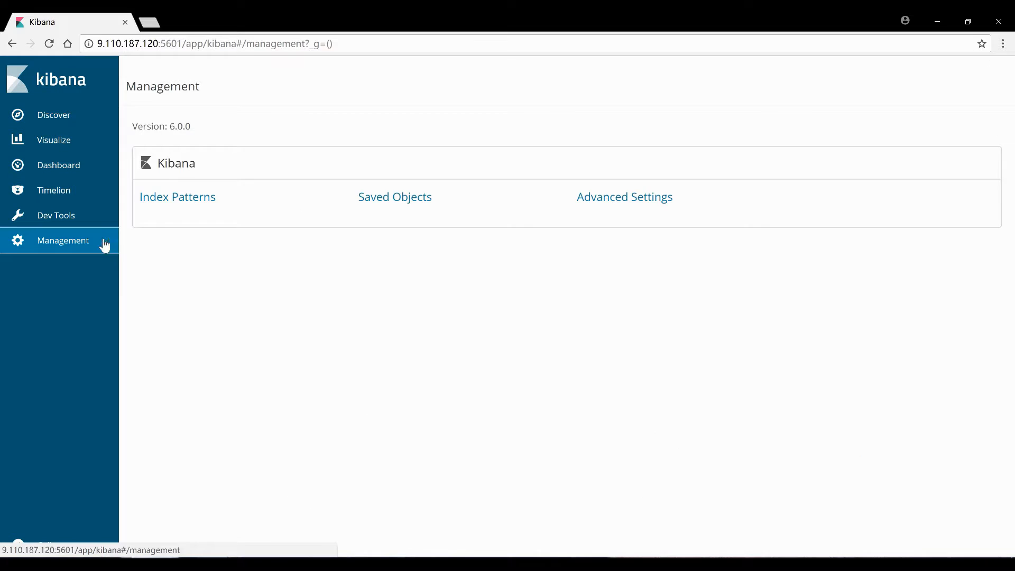
pyautogui.click(169, 199)
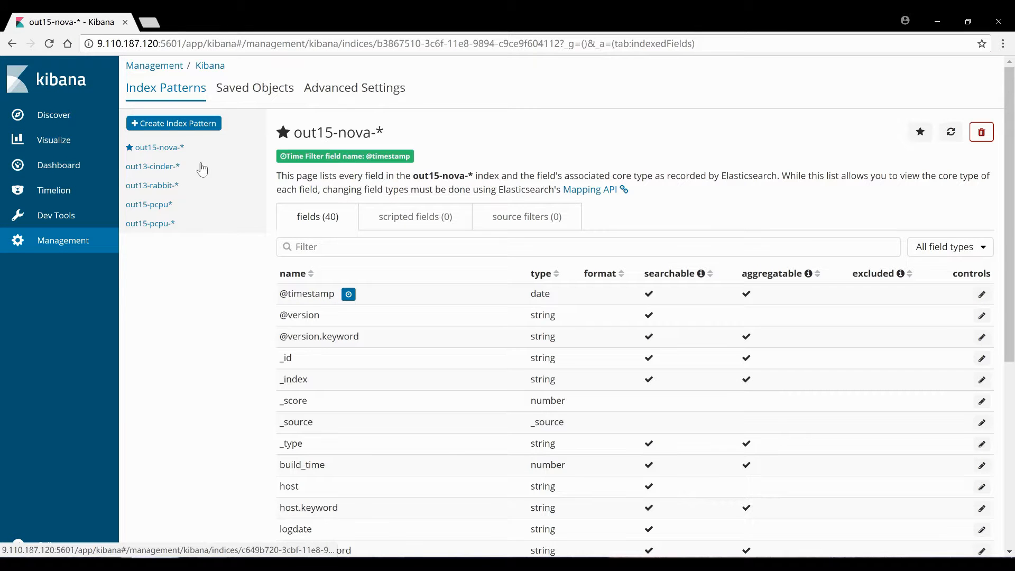
pyautogui.click(209, 124)
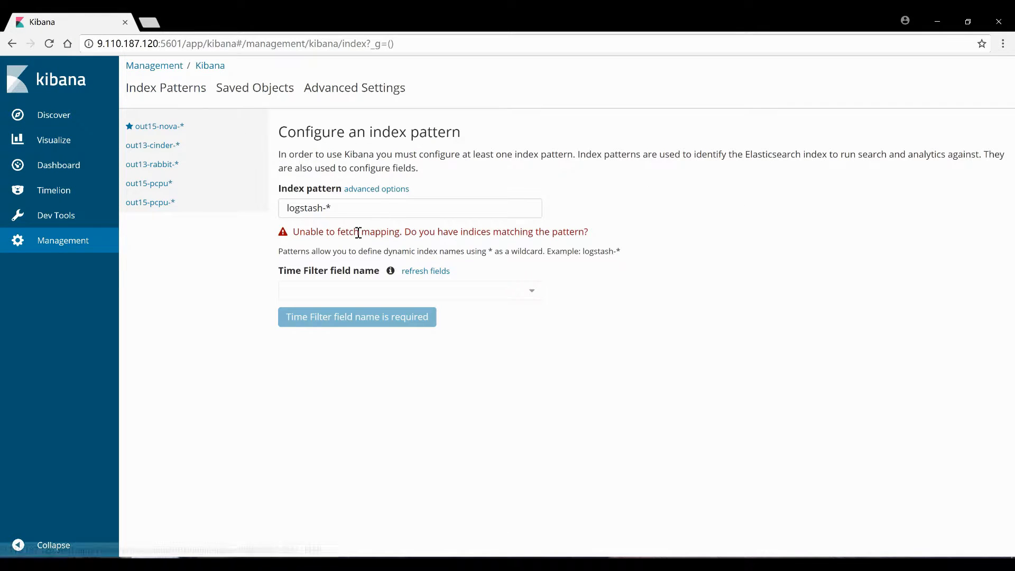
pyautogui.tripleClick(324, 208)
pyautogui.click(151, 164)
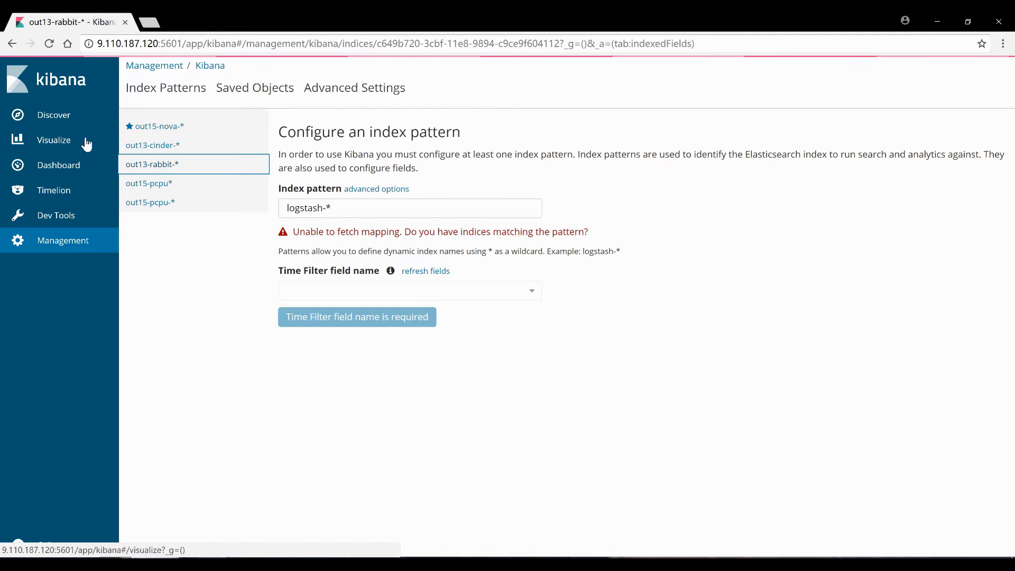
pyautogui.click(32, 115)
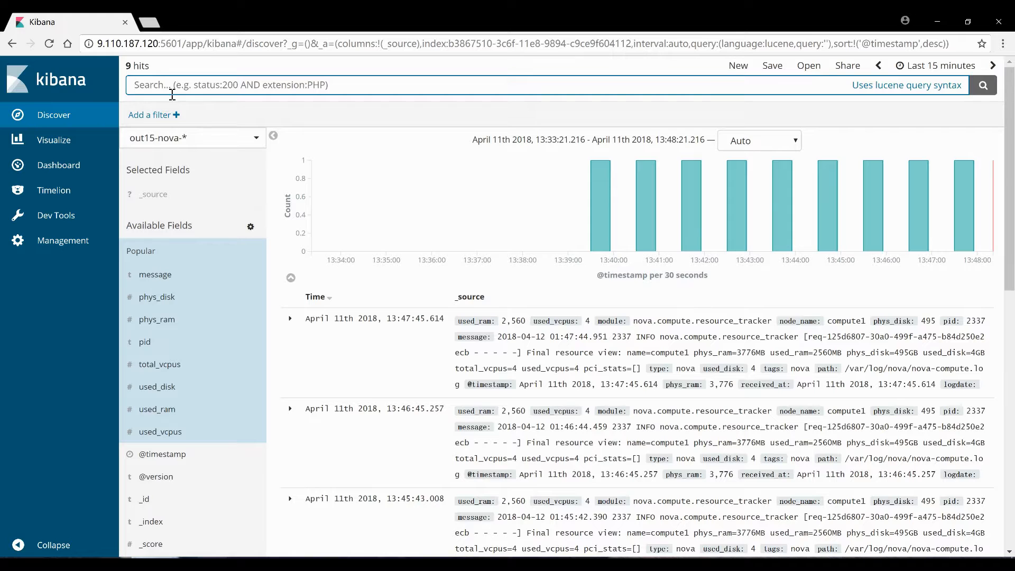
# Switch Discover to out13-cinder-* and add a cinder_status column, showing the stopping entry
pyautogui.click(185, 139)
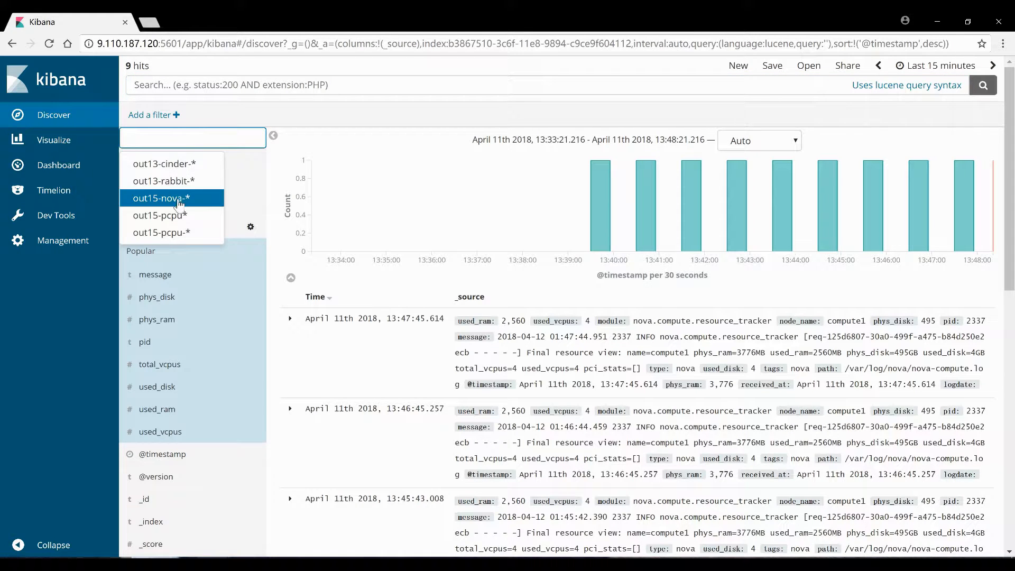
pyautogui.click(179, 163)
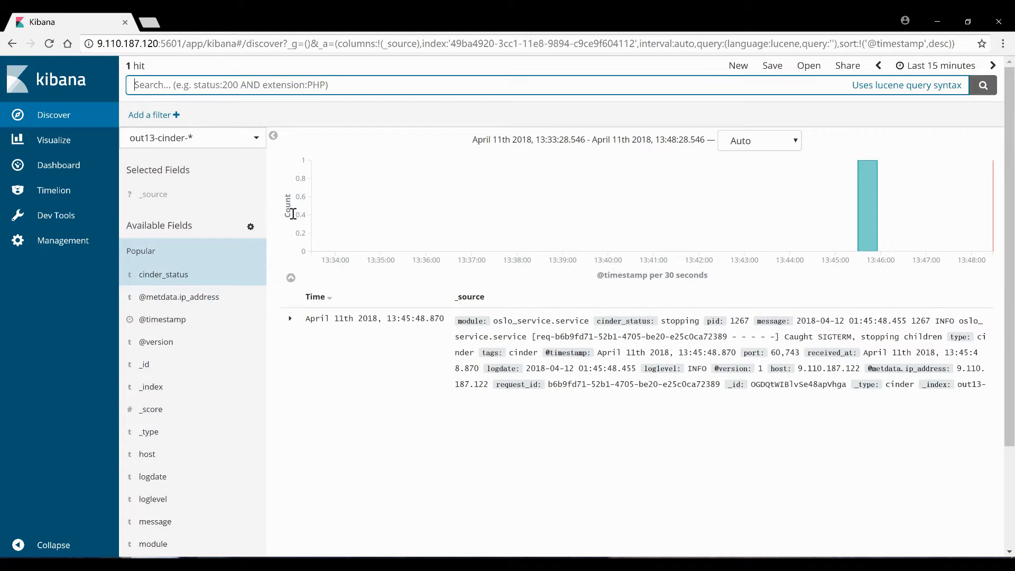
pyautogui.scroll(-2, 297, 217)
pyautogui.scroll(-1, 199, 255)
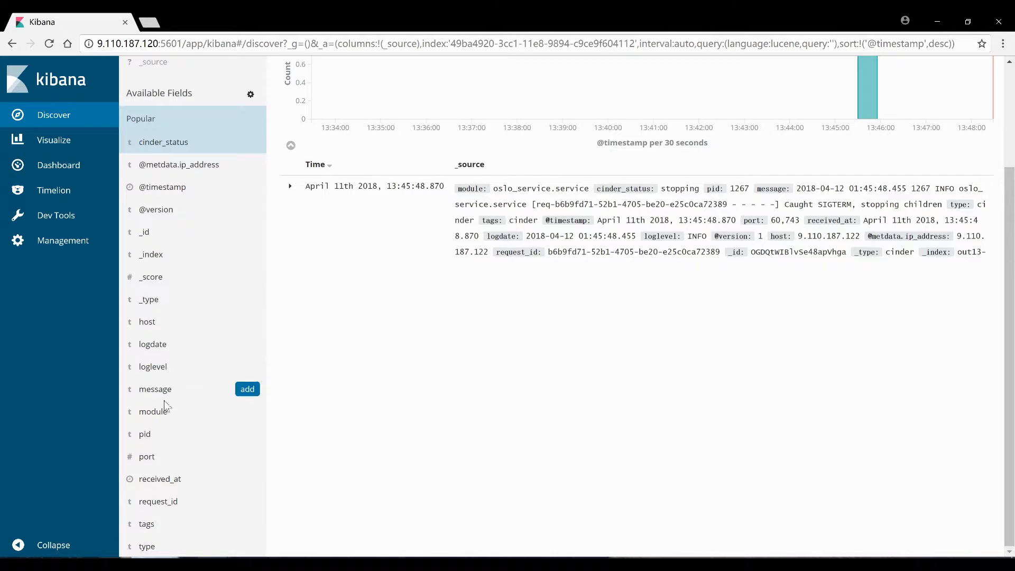
pyautogui.scroll(1, 173, 458)
pyautogui.scroll(1, 173, 457)
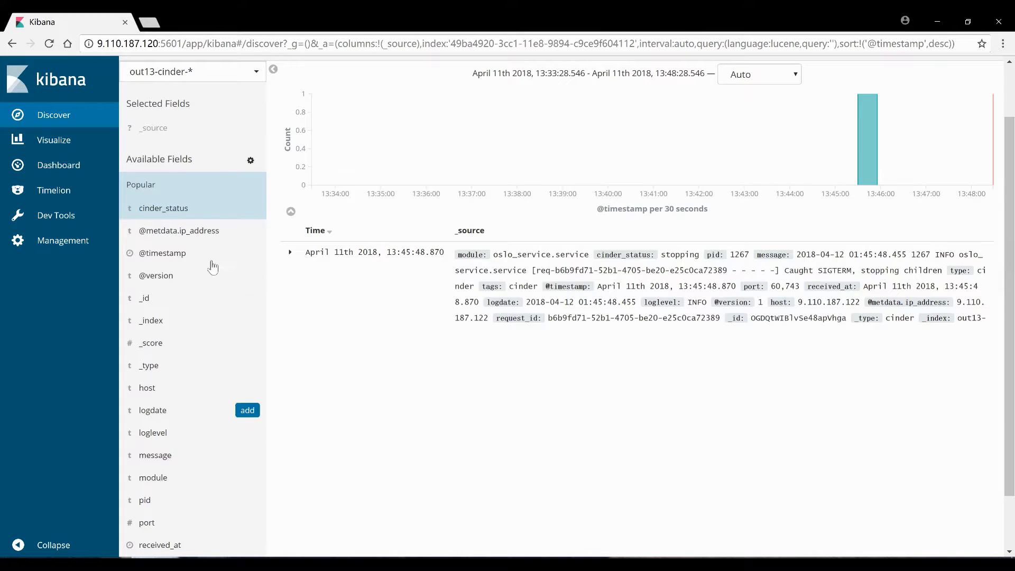
pyautogui.click(180, 209)
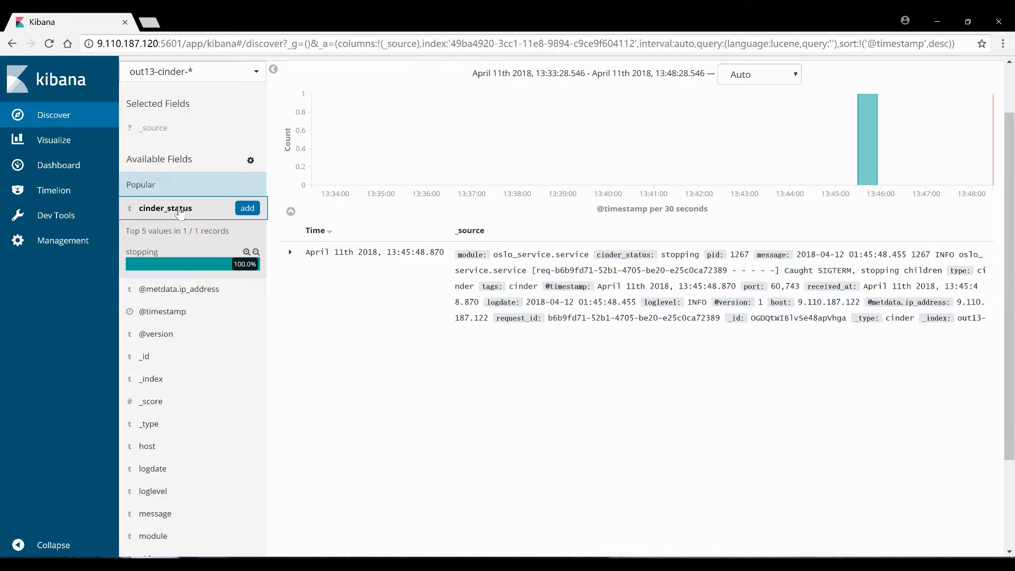
pyautogui.click(247, 208)
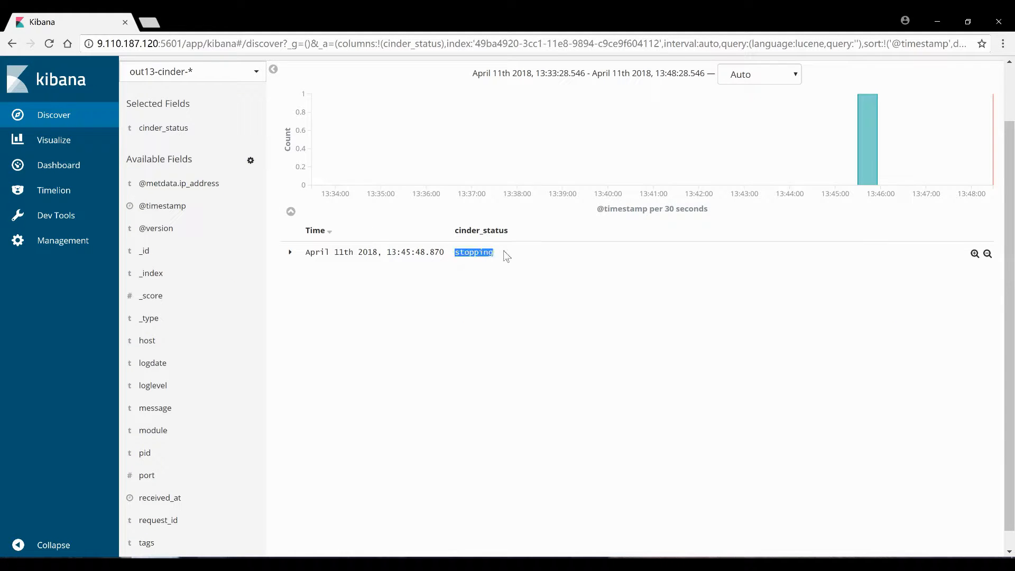
# Start the cinder volume service from the PuTTY cinder terminal
pyautogui.moveTo(464, 252); pyautogui.dragTo(494, 253)
pyautogui.click(517, 303)
pyautogui.hotkey('alt', 'Tab')
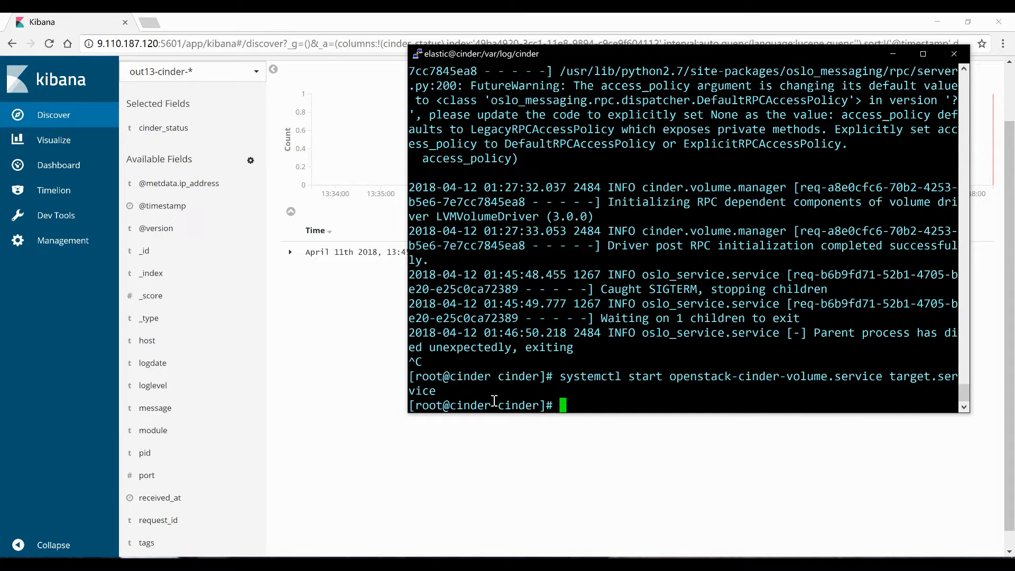
pyautogui.click(327, 352)
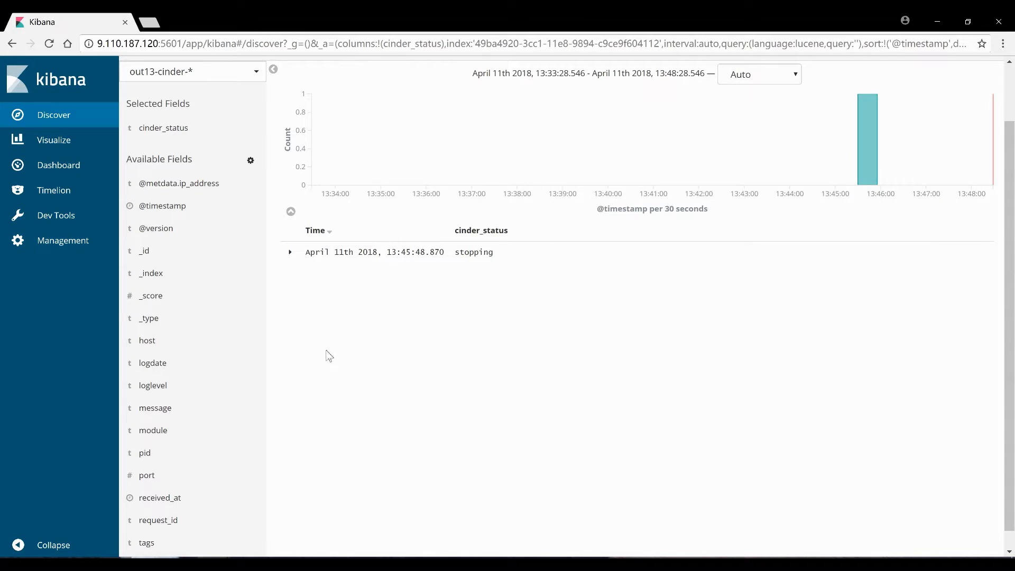
# Reload Discover to show the new Starting cinder_status entry at 13:49:45.719
pyautogui.click(212, 565)
pyautogui.click(455, 270)
pyautogui.press('F5')
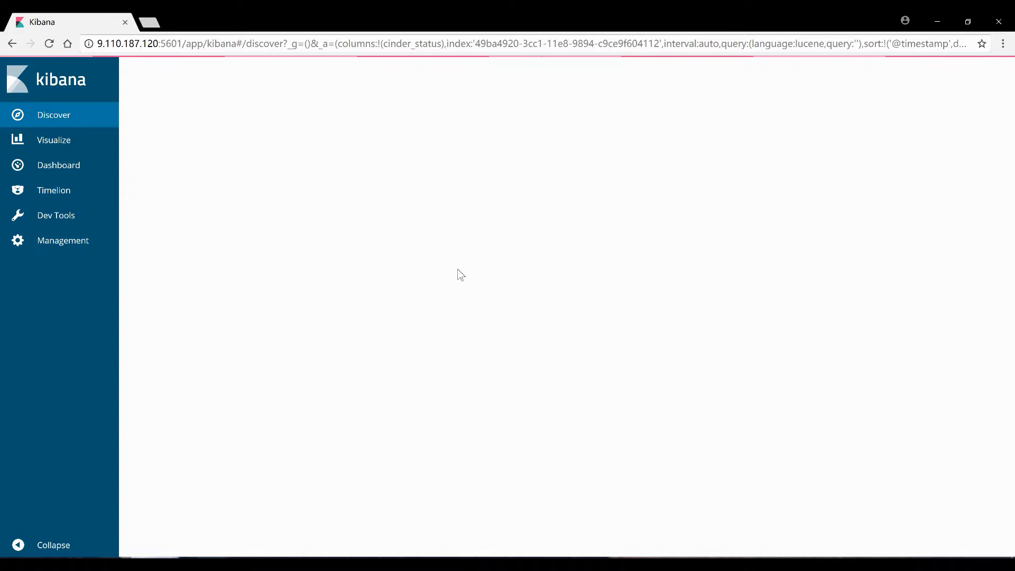
pyautogui.moveTo(456, 318); pyautogui.dragTo(497, 315)
pyautogui.moveTo(397, 319); pyautogui.dragTo(420, 324)
pyautogui.click(364, 413)
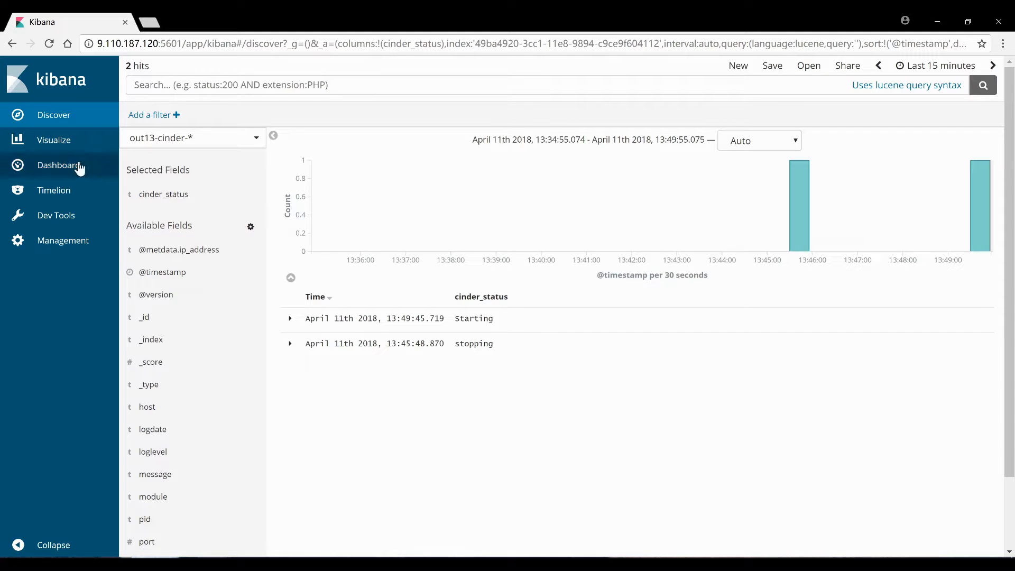
# Create a new non-donut pie chart on the out13-cinder-* index
pyautogui.click(58, 141)
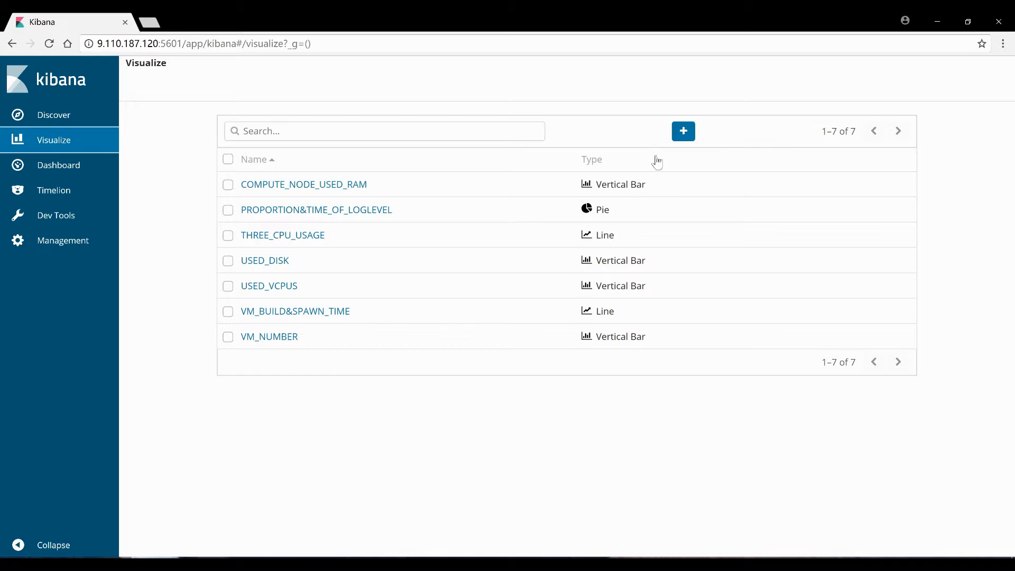
pyautogui.click(684, 131)
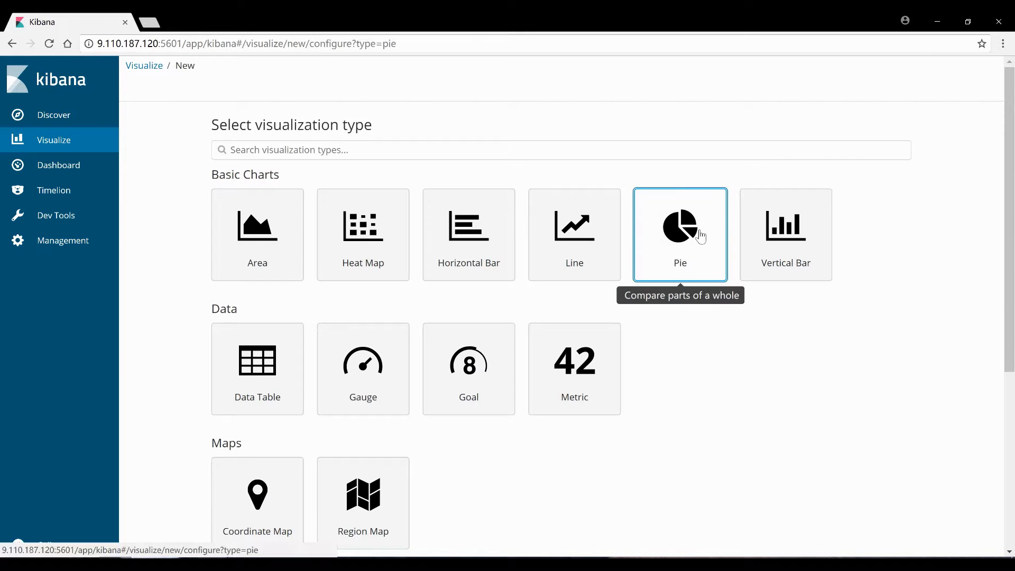
pyautogui.click(701, 236)
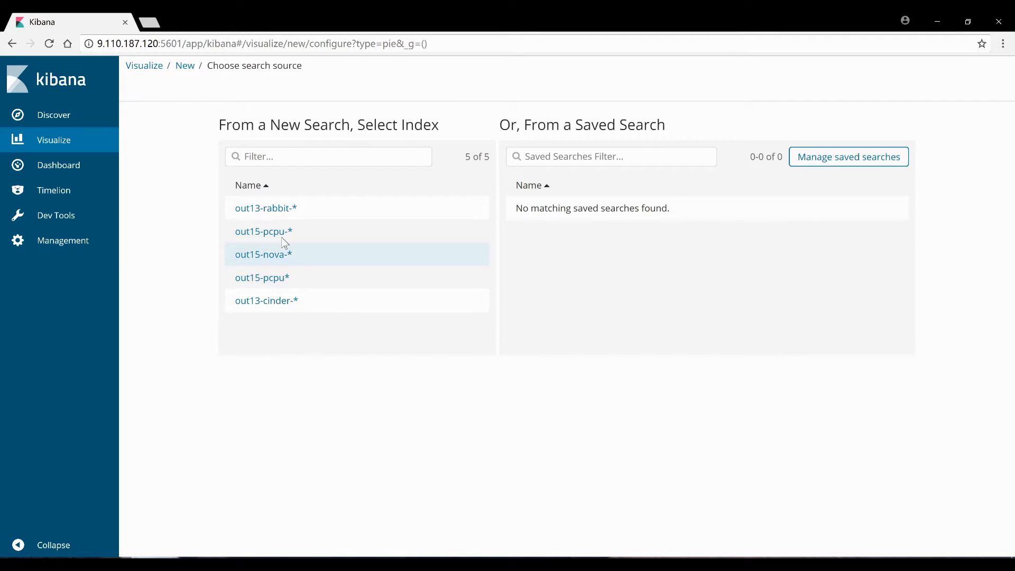
pyautogui.click(280, 301)
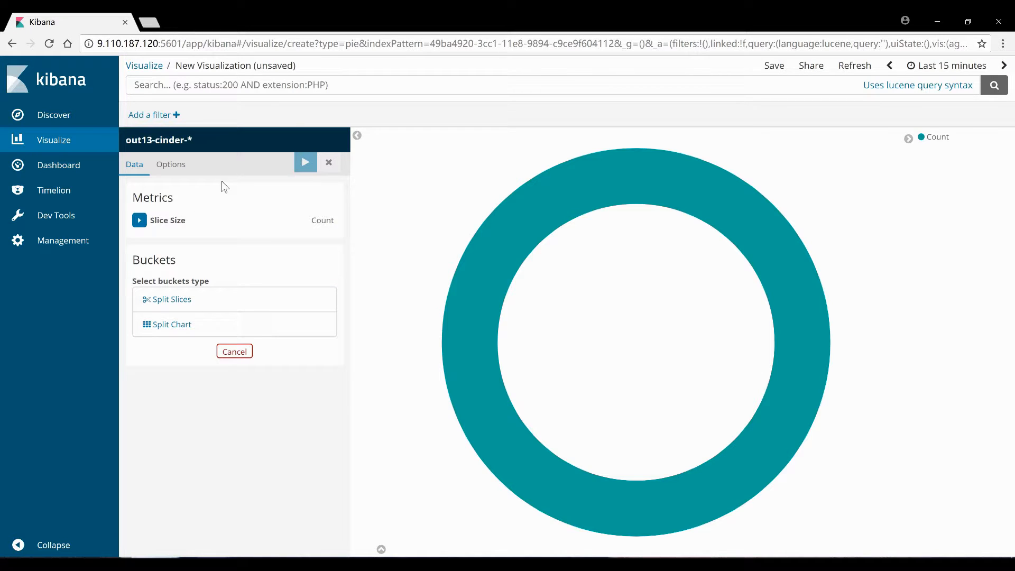
pyautogui.click(173, 165)
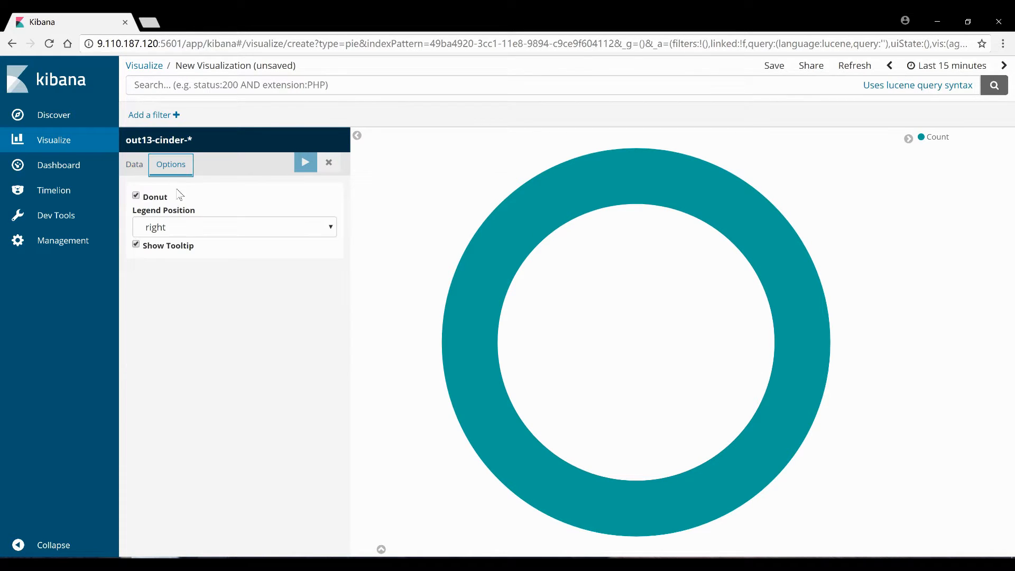
pyautogui.click(152, 199)
pyautogui.click(137, 165)
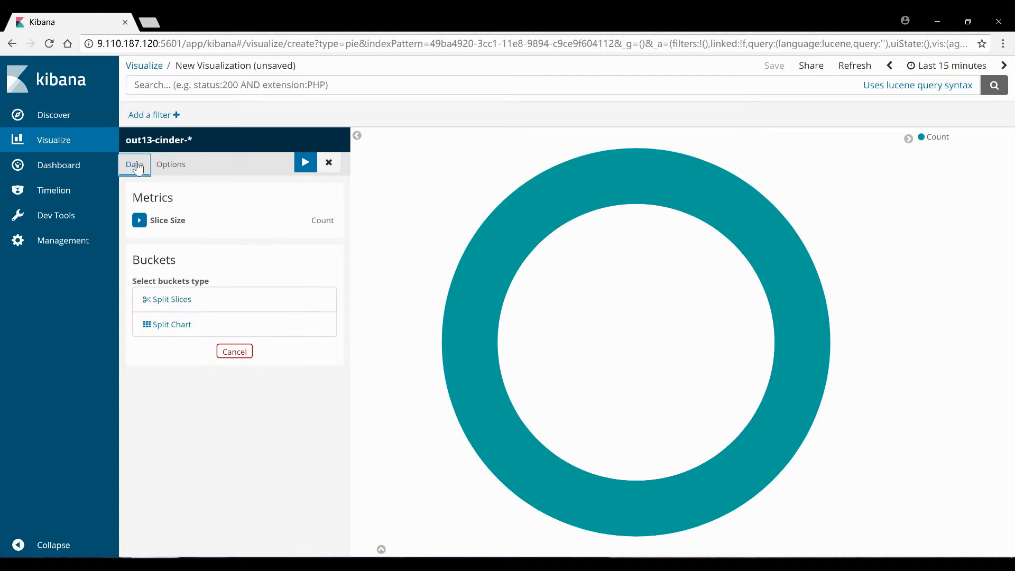
# Split the pie slices with a Terms aggregation on cinder_status.keyword and apply
pyautogui.click(171, 300)
pyautogui.click(259, 319)
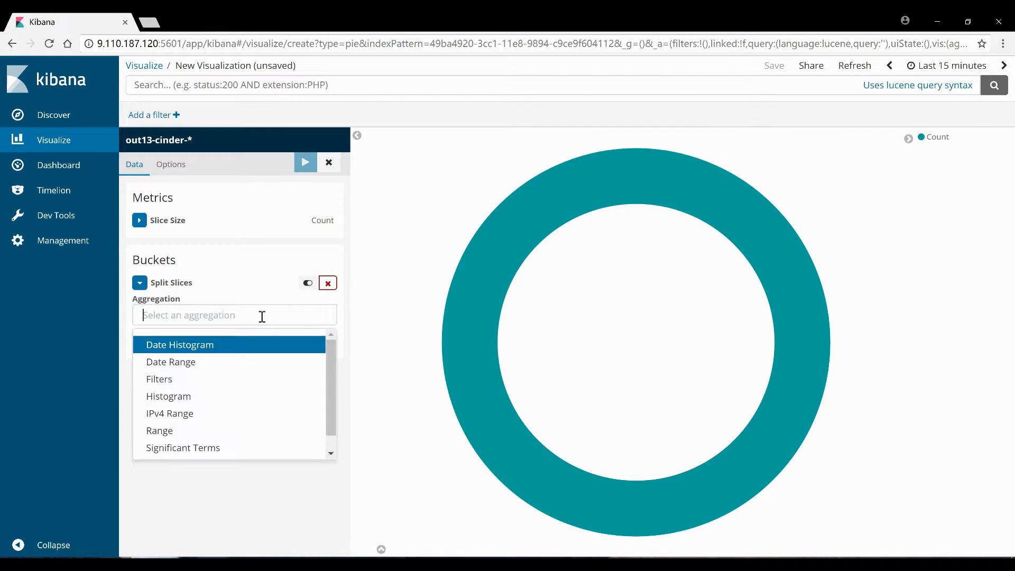
pyautogui.scroll(-1, 203, 391)
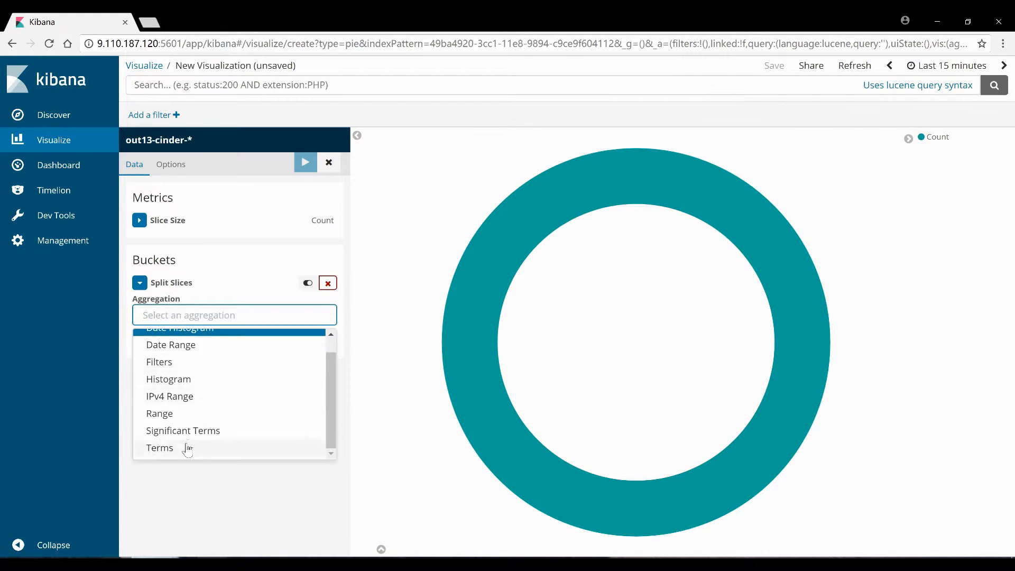
pyautogui.click(190, 447)
pyautogui.click(196, 365)
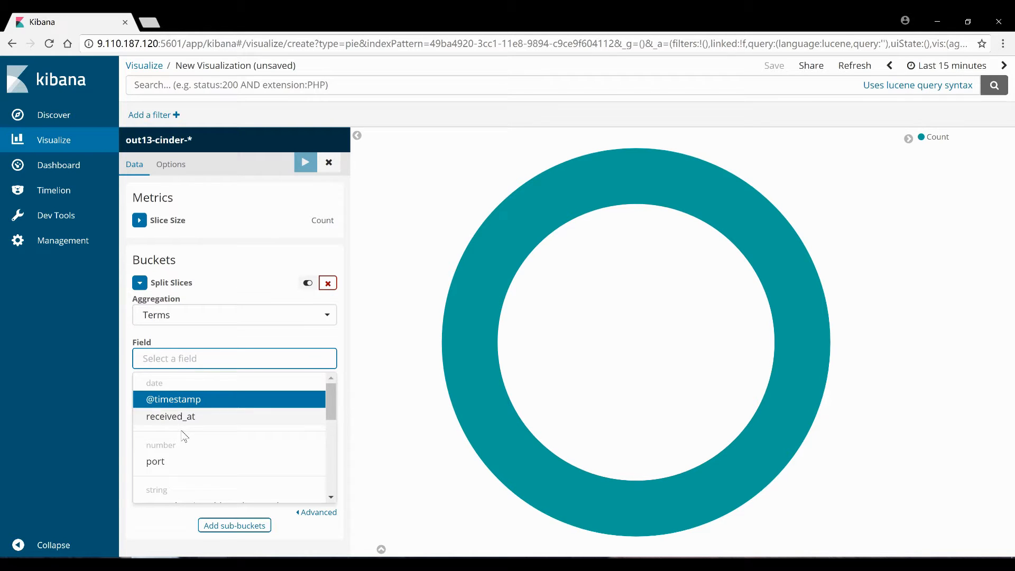
pyautogui.scroll(-5, 185, 439)
pyautogui.scroll(3, 210, 447)
pyautogui.scroll(-3, 211, 444)
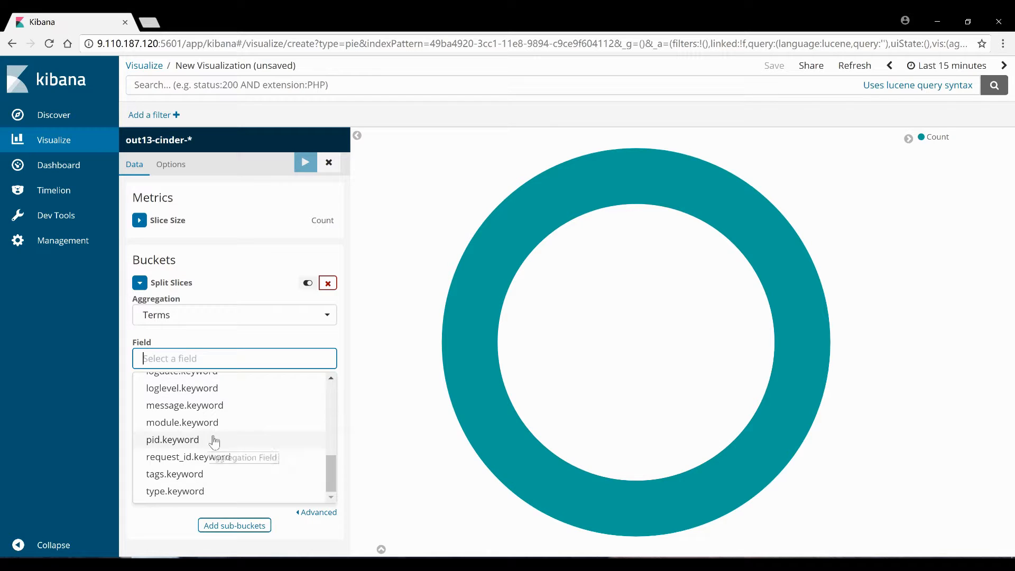
pyautogui.scroll(3, 214, 442)
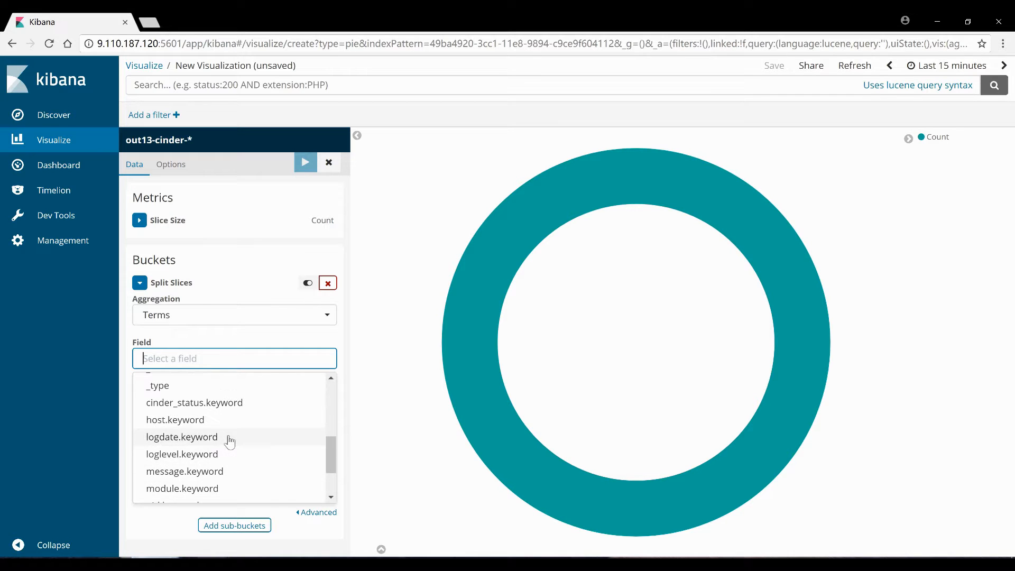
pyautogui.click(221, 404)
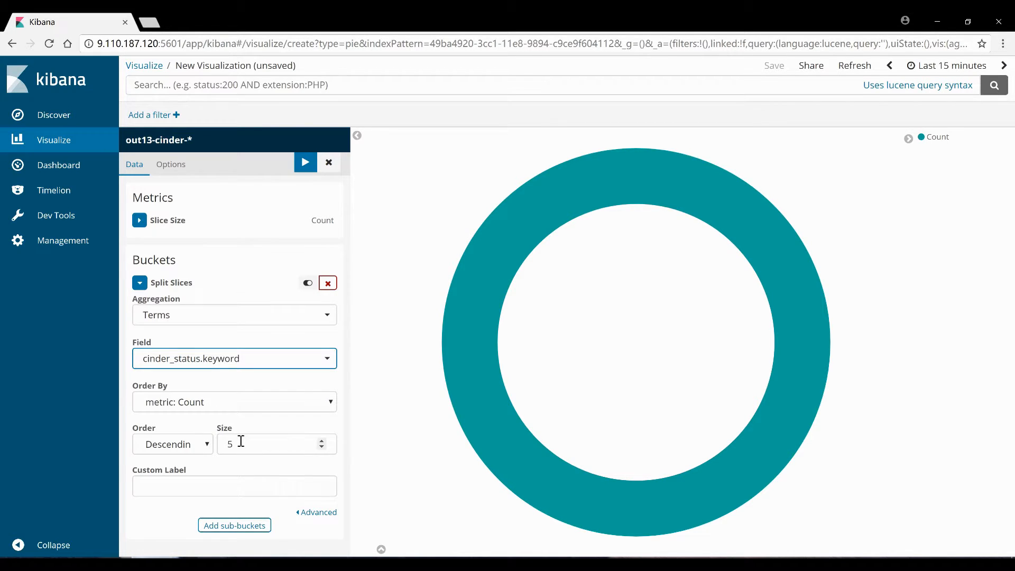
pyautogui.click(235, 525)
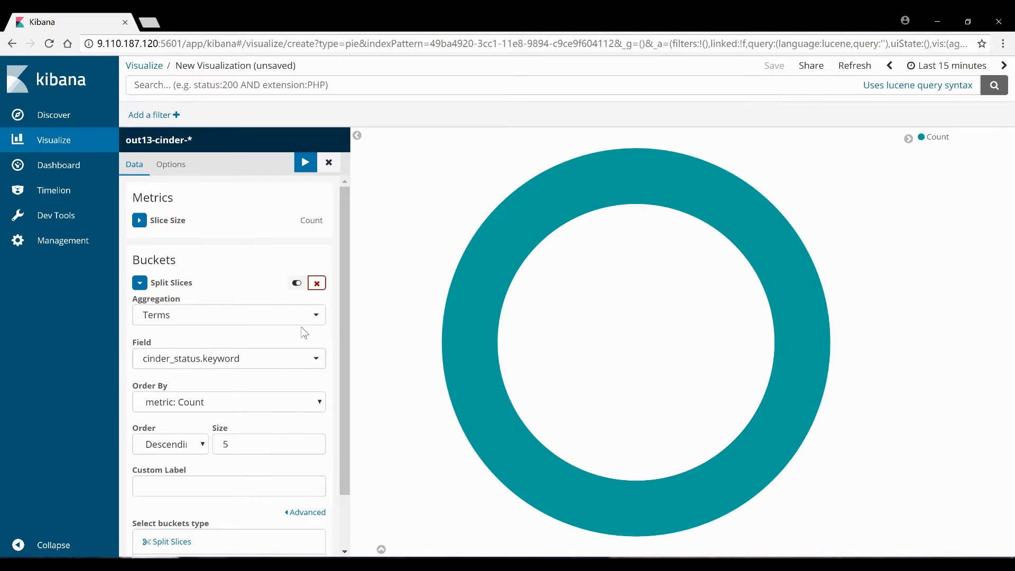
pyautogui.click(306, 164)
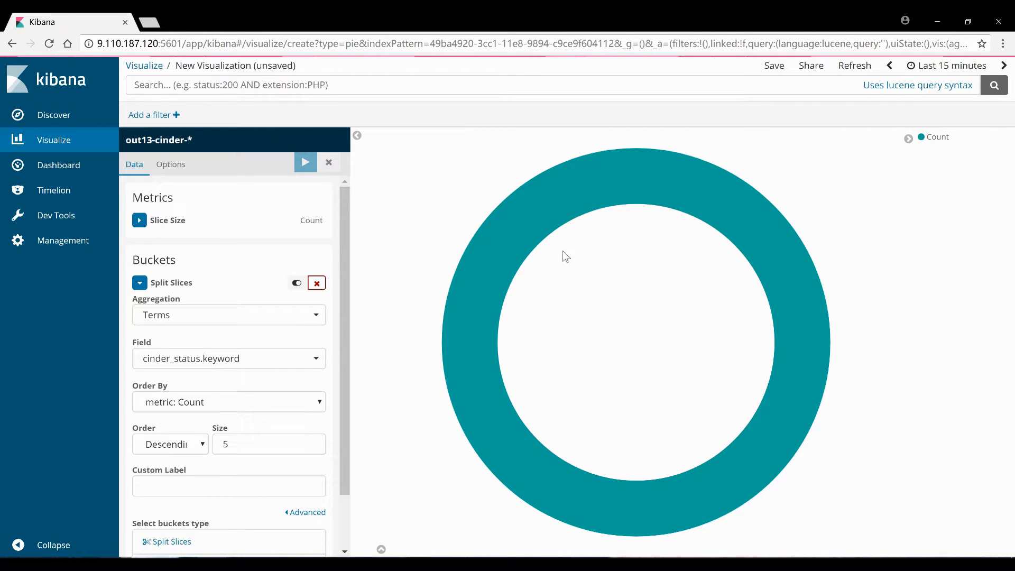
# Review the available split fields, leaving cinder_status.keyword unchanged
pyautogui.click(265, 358)
pyautogui.scroll(-3, 256, 391)
pyautogui.scroll(1, 249, 407)
pyautogui.scroll(-1, 251, 413)
pyautogui.scroll(-2, 333, 389)
pyautogui.click(330, 375)
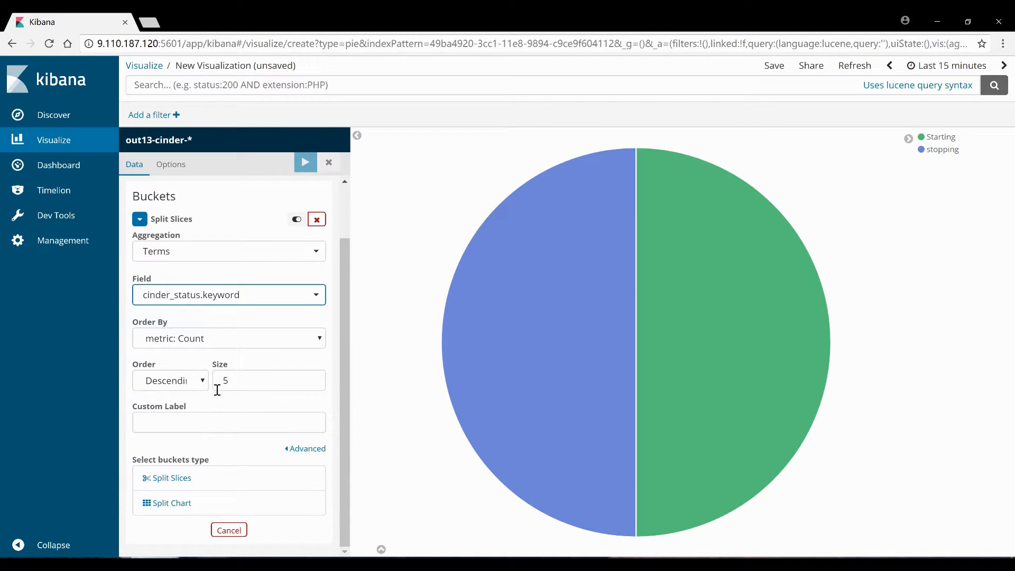
# Add a Split Slices sub-bucket with Terms on loglevel.keyword and apply it
pyautogui.click(190, 482)
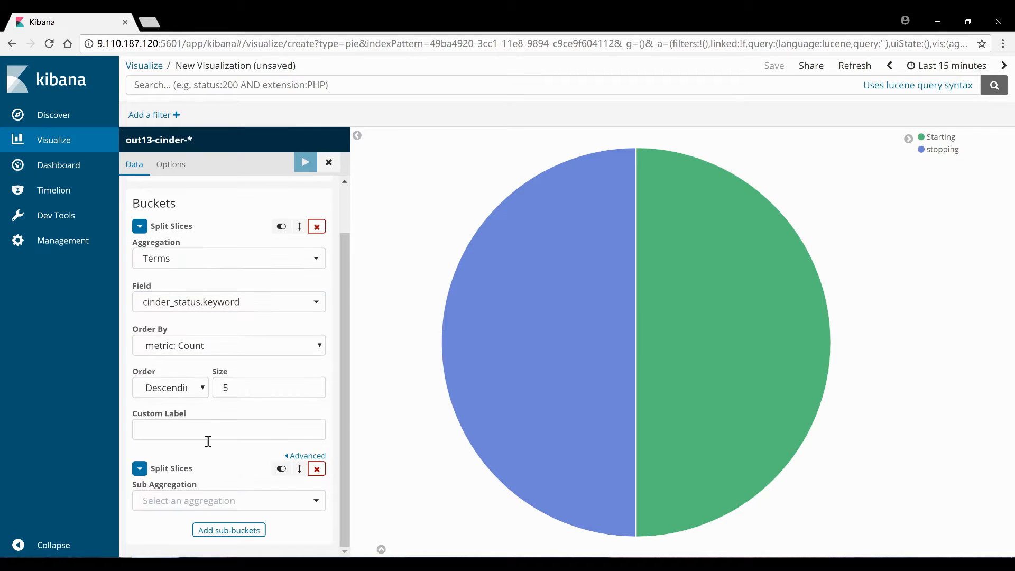
pyautogui.click(188, 506)
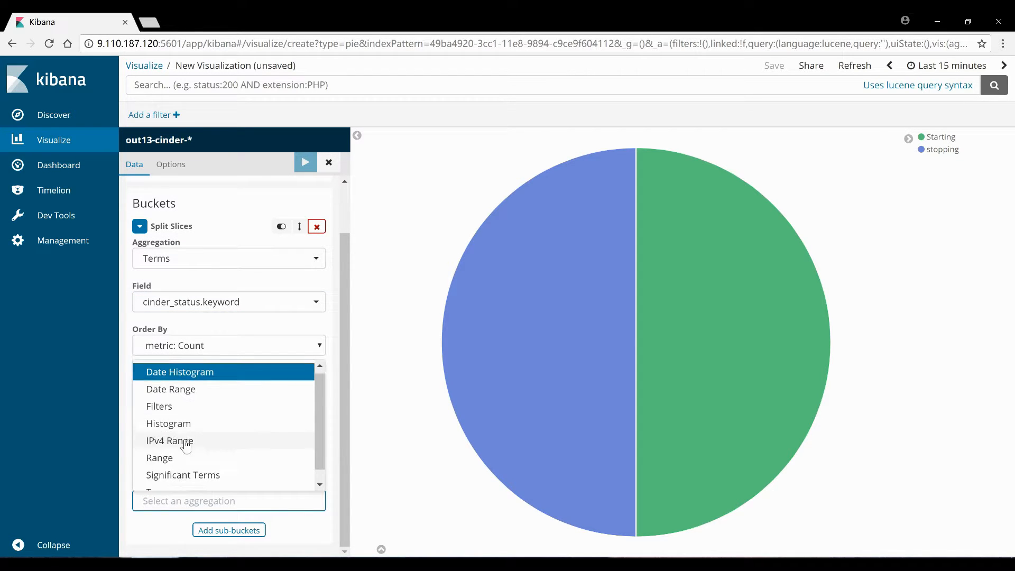
pyautogui.scroll(-1, 175, 465)
pyautogui.click(170, 478)
pyautogui.scroll(-3, 179, 423)
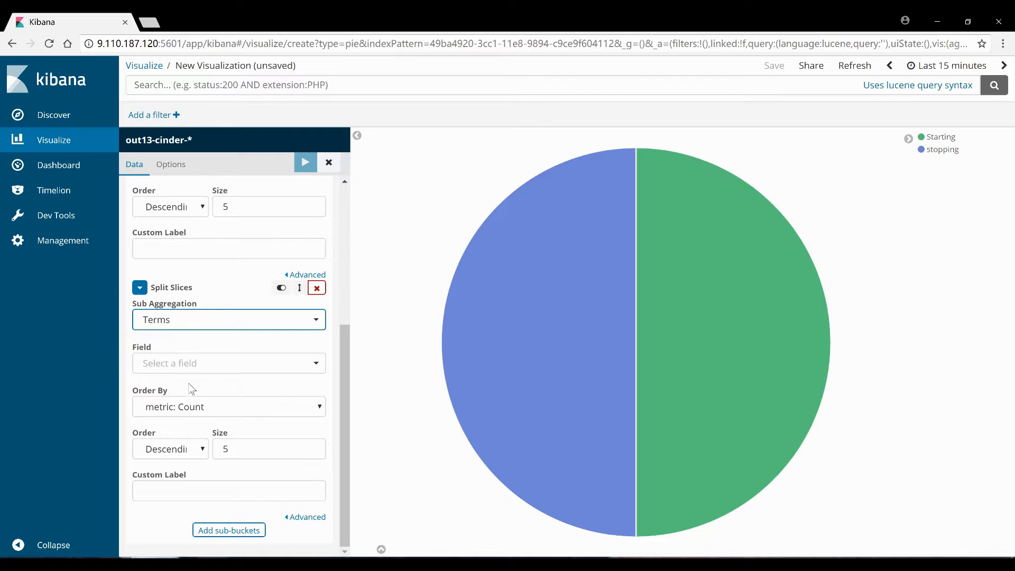
pyautogui.click(190, 363)
pyautogui.scroll(-5, 190, 423)
pyautogui.scroll(1, 195, 465)
pyautogui.click(196, 459)
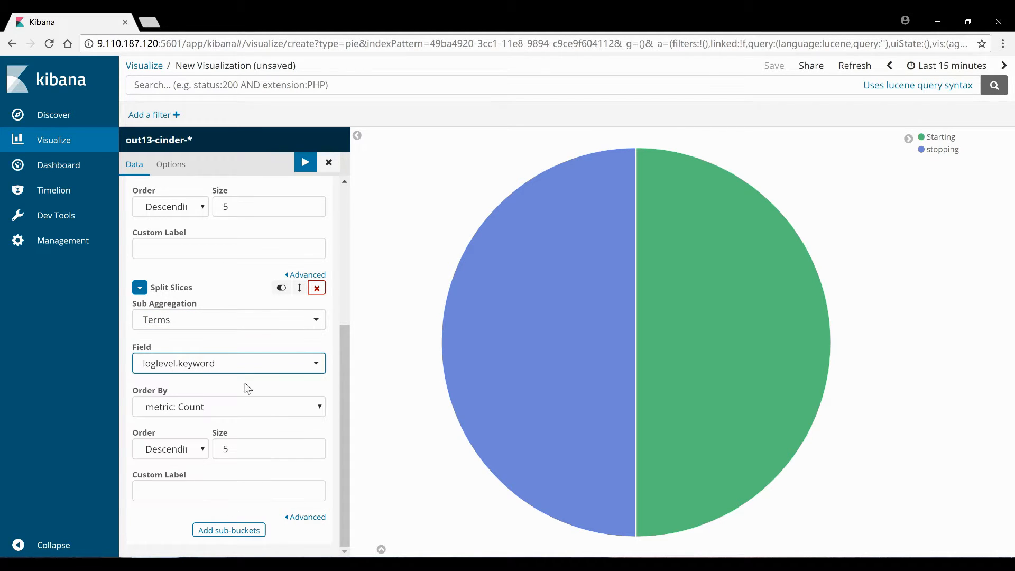
pyautogui.click(306, 160)
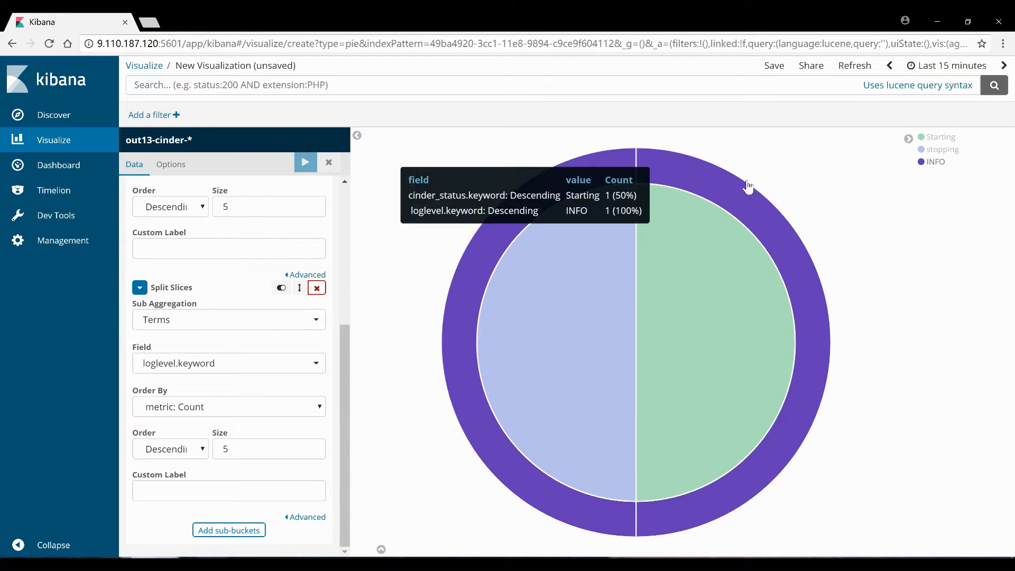
pyautogui.moveTo(748, 195)
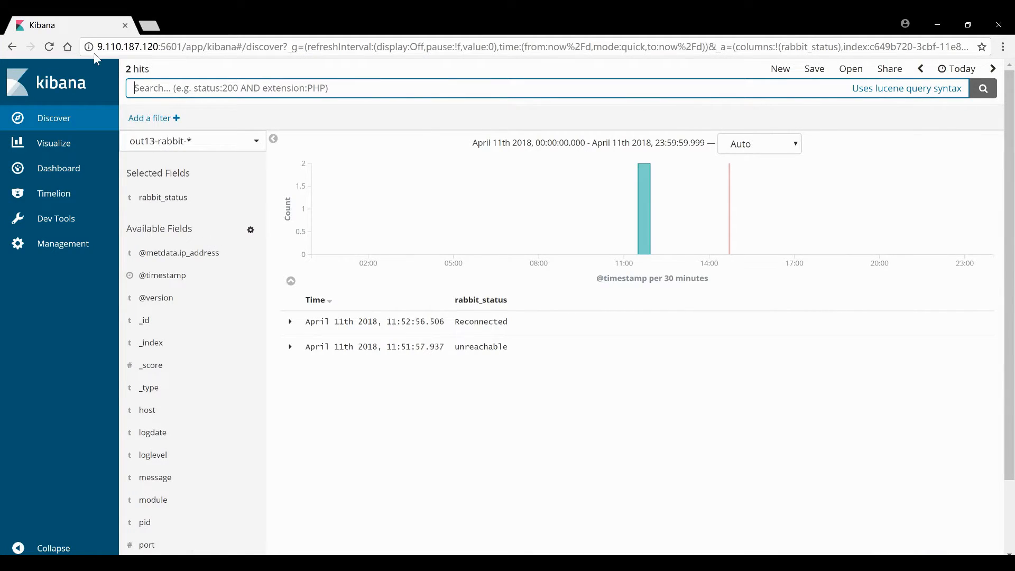
# Reload the rabbit status results and inspect the listed entries
pyautogui.click(49, 47)
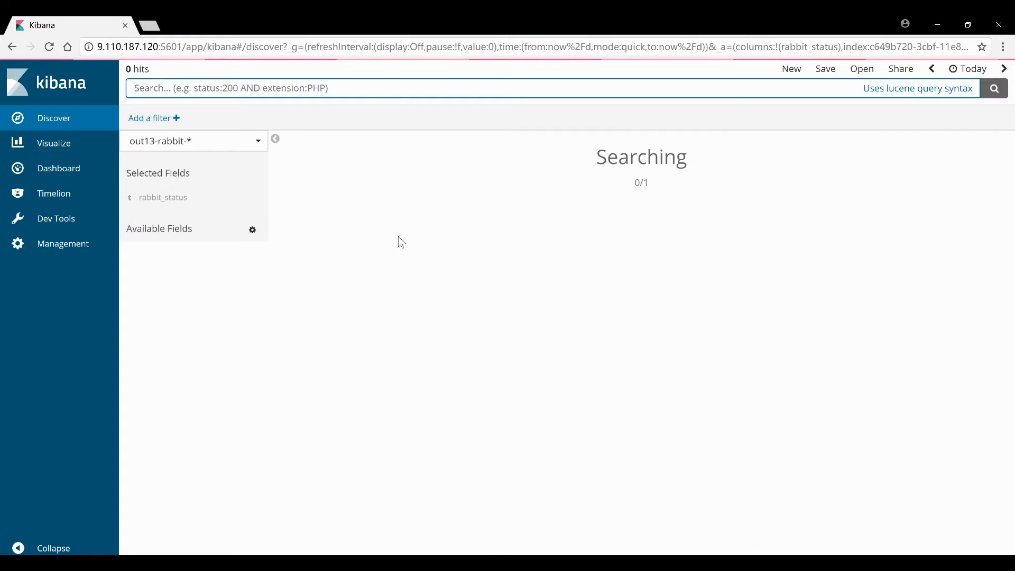
pyautogui.moveTo(415, 322); pyautogui.dragTo(562, 332)
pyautogui.click(542, 355)
pyautogui.click(431, 348)
# Stop the log tail and start rabbitmq-server from the terminal
pyautogui.click(591, 534)
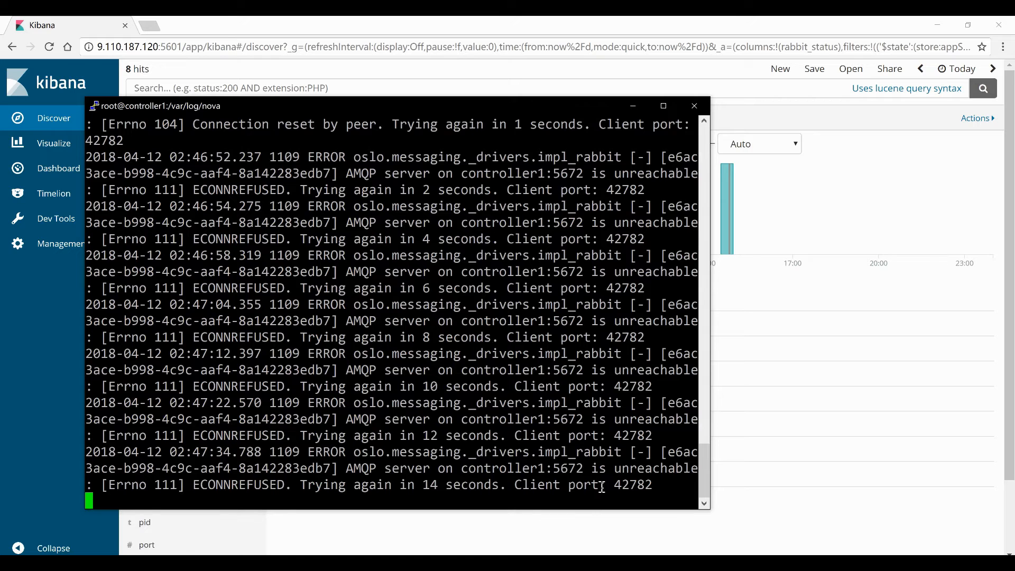
pyautogui.hotkey('ctrl', 'c')
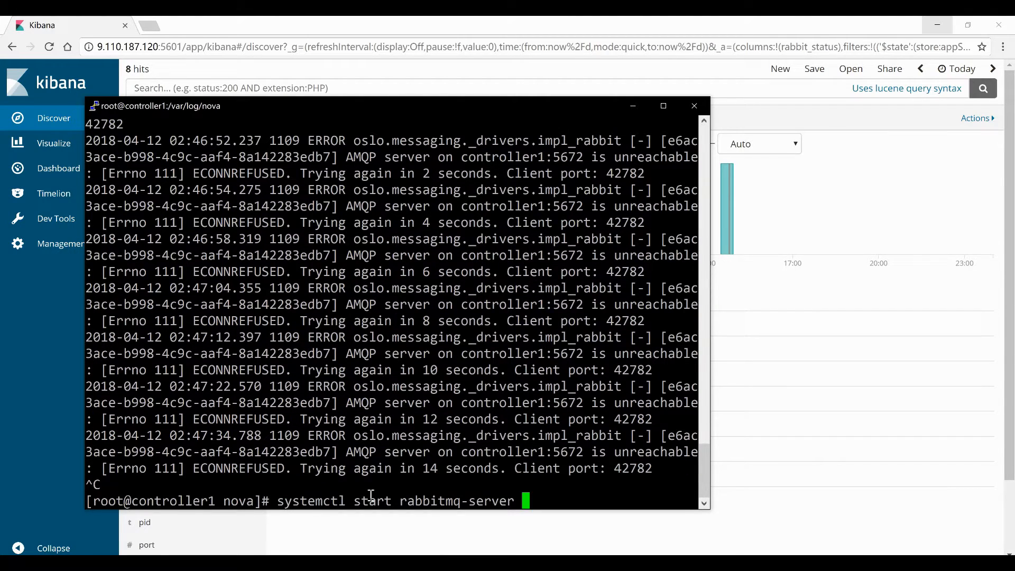
pyautogui.press('Return')
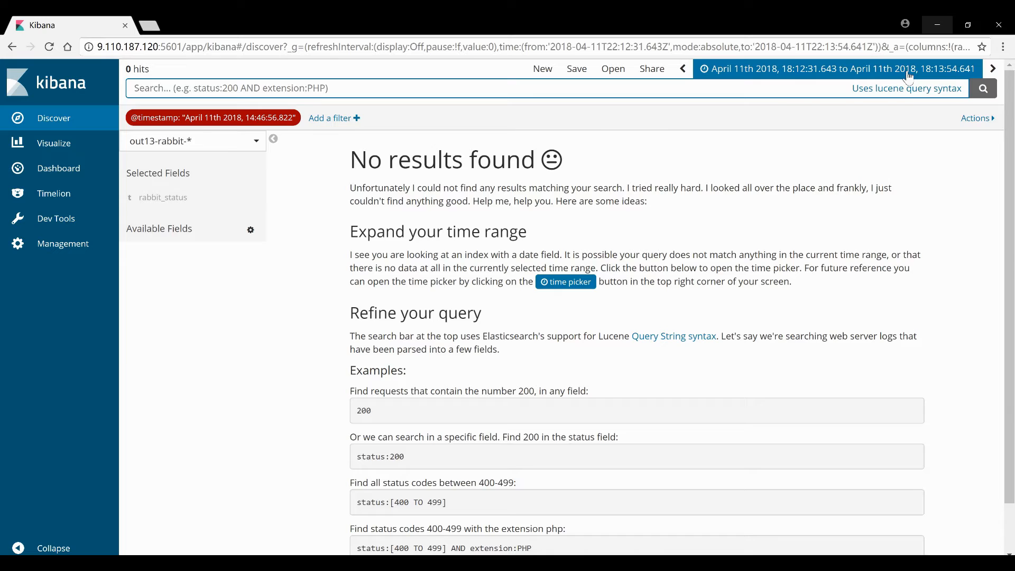
# Set the Kibana time range to the last 15 minutes
pyautogui.click(908, 74)
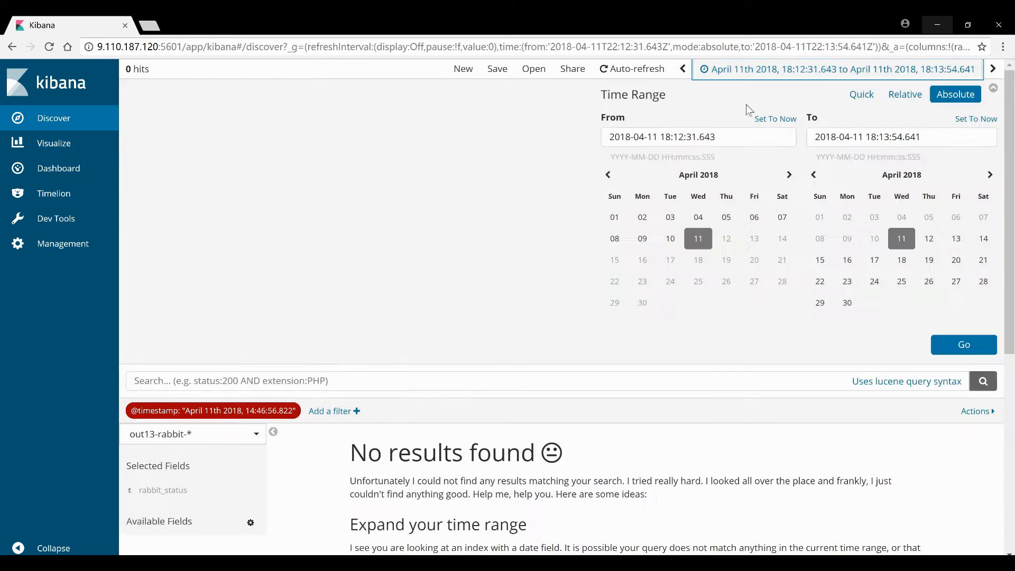
pyautogui.click(861, 94)
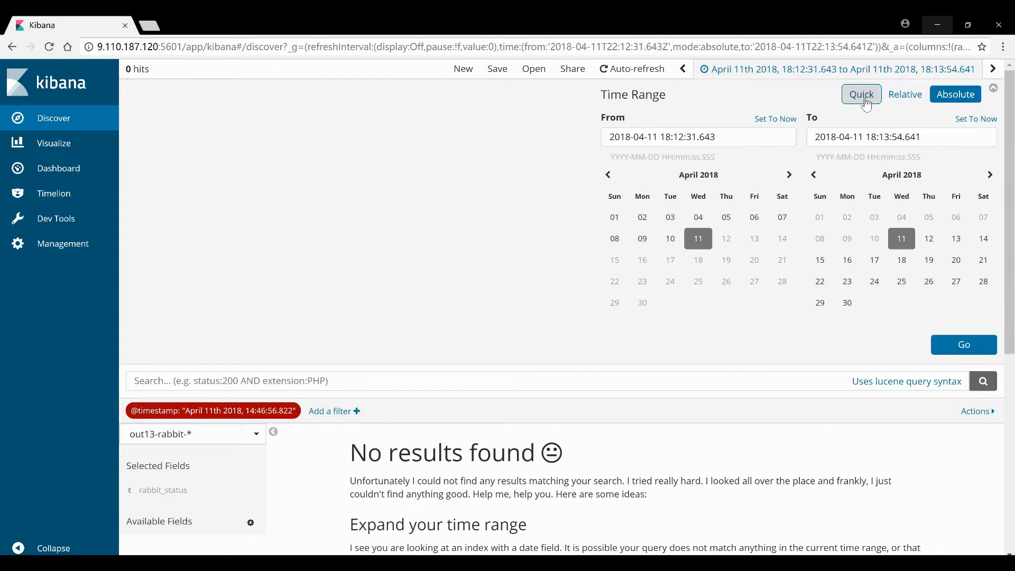
pyautogui.click(866, 118)
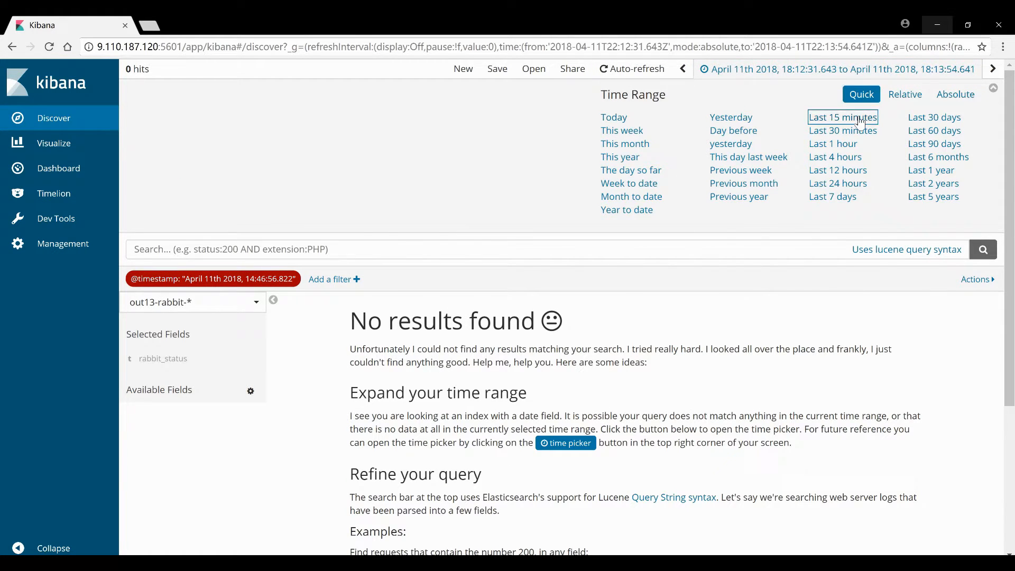
pyautogui.scroll(-2, 437, 324)
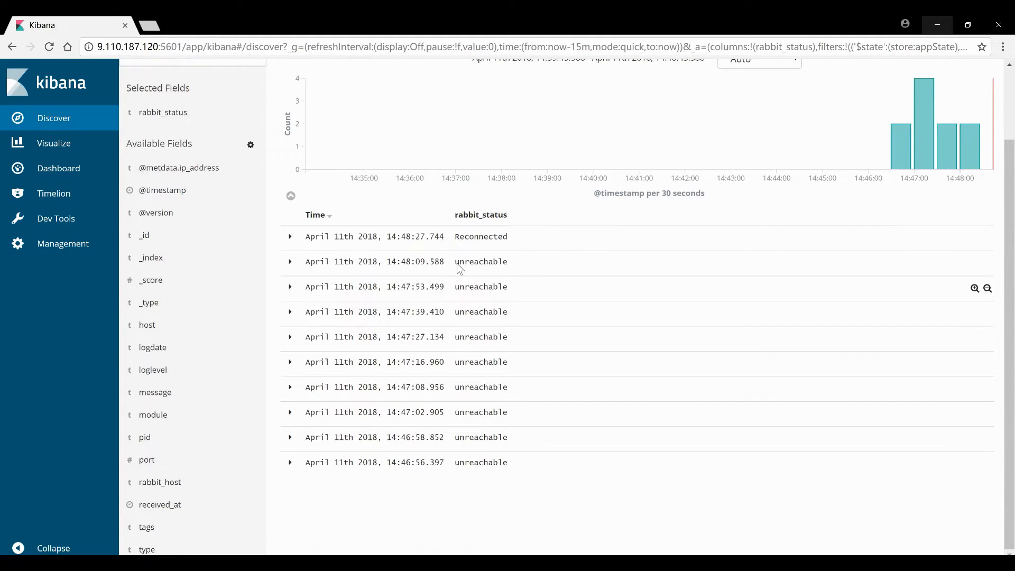
pyautogui.moveTo(453, 237); pyautogui.dragTo(518, 232)
pyautogui.click(589, 239)
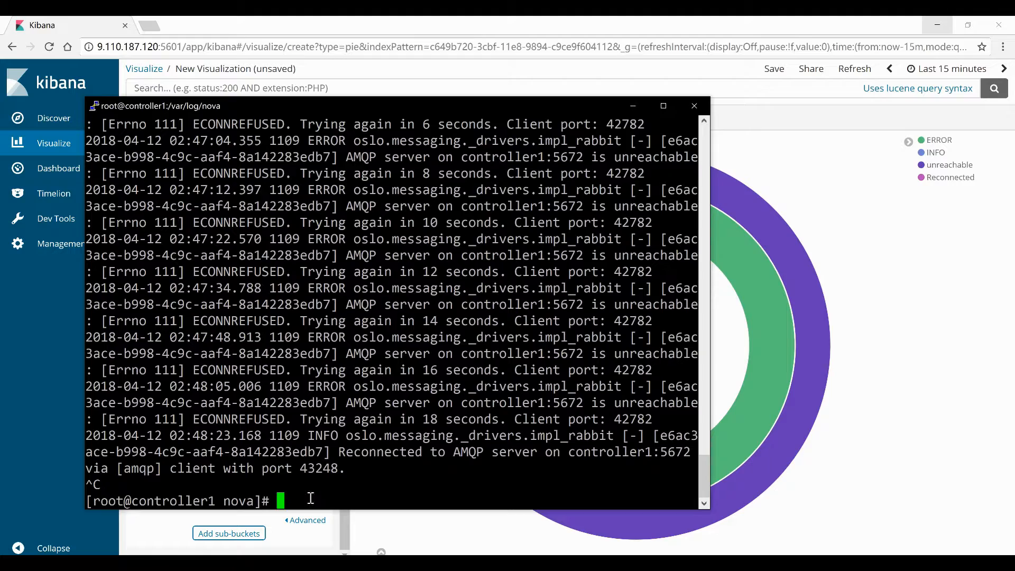
# Run the command stopping the Nova services in the terminal
pyautogui.rightClick(311, 498)
pyautogui.press('Return')
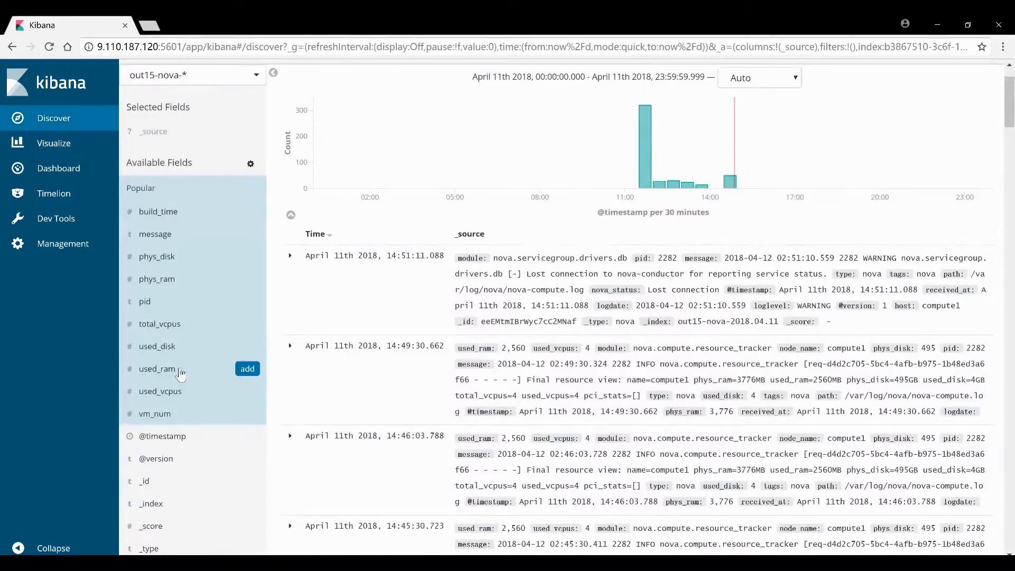
pyautogui.scroll(-2, 182, 362)
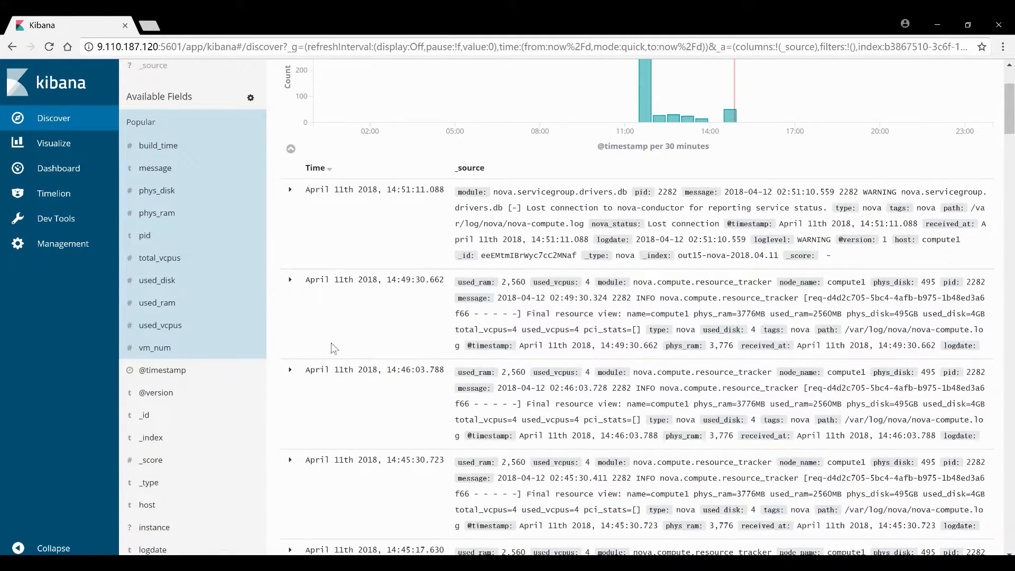
pyautogui.scroll(-3, 201, 394)
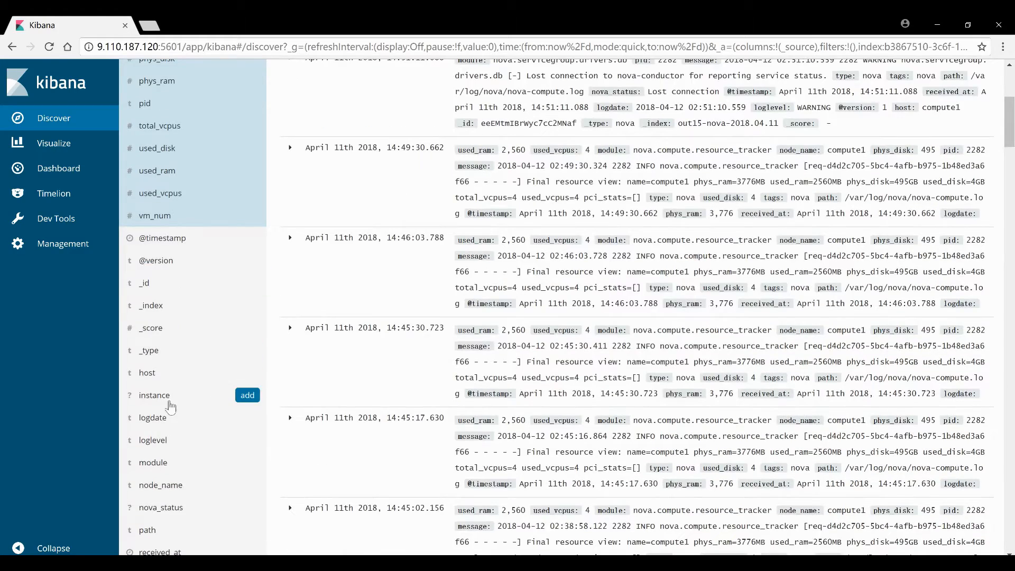
pyautogui.scroll(-1, 168, 423)
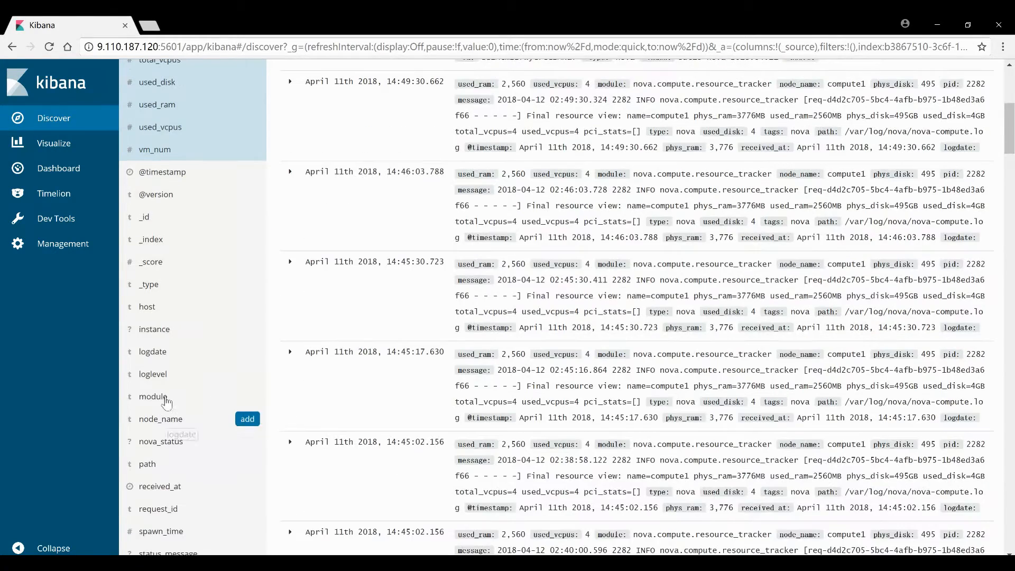
# Add nova_status as a results column and check its Lost connection and Recovered values
pyautogui.click(169, 441)
pyautogui.click(247, 441)
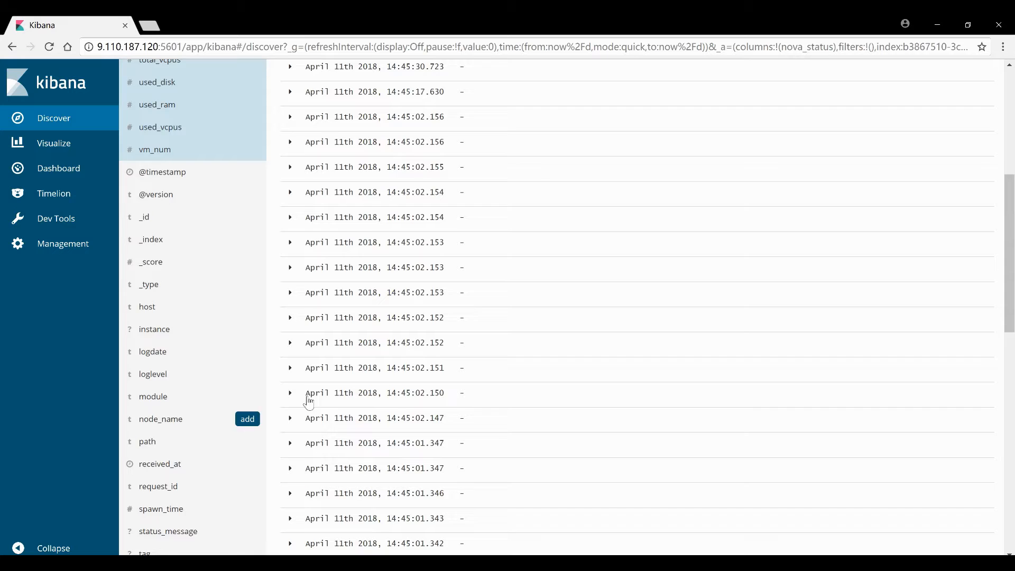
pyautogui.scroll(6, 309, 402)
pyautogui.moveTo(458, 322); pyautogui.dragTo(569, 327)
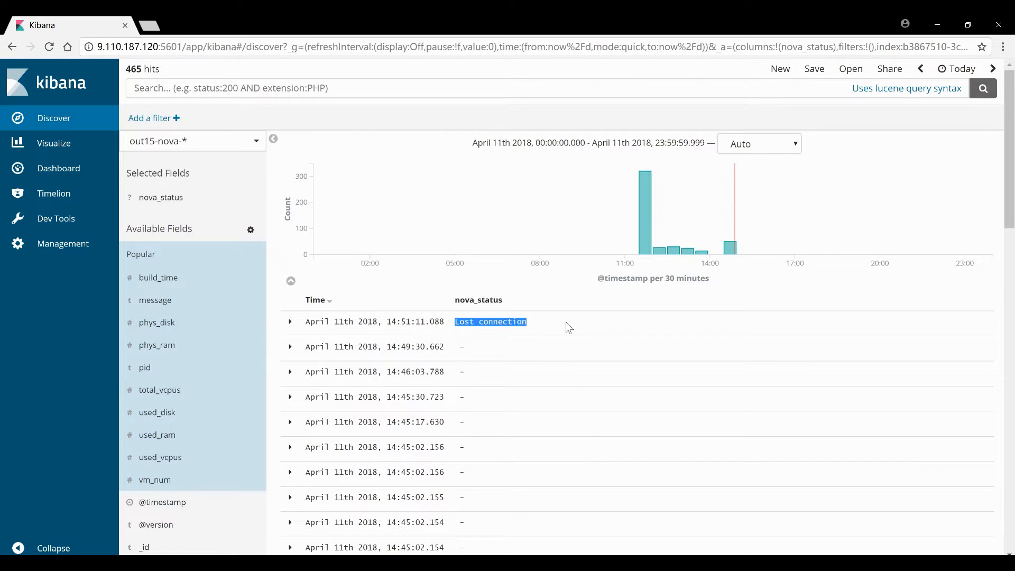
pyautogui.click(544, 335)
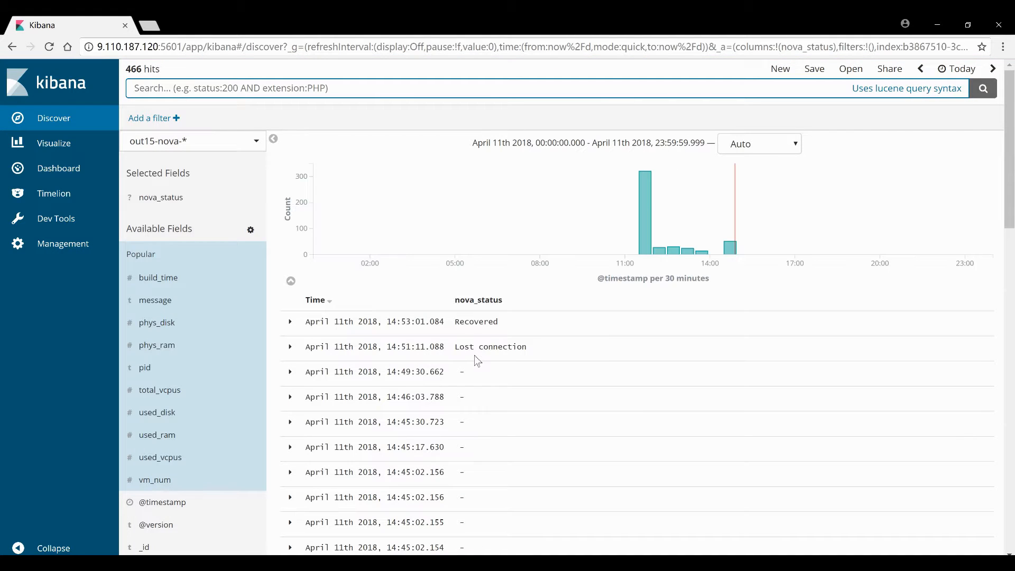
pyautogui.moveTo(455, 320); pyautogui.dragTo(465, 322)
pyautogui.click(502, 320)
# Open the OpenStack Dashboard Projects page in a new browser tab
pyautogui.click(149, 25)
pyautogui.write('9')
pyautogui.click(192, 68)
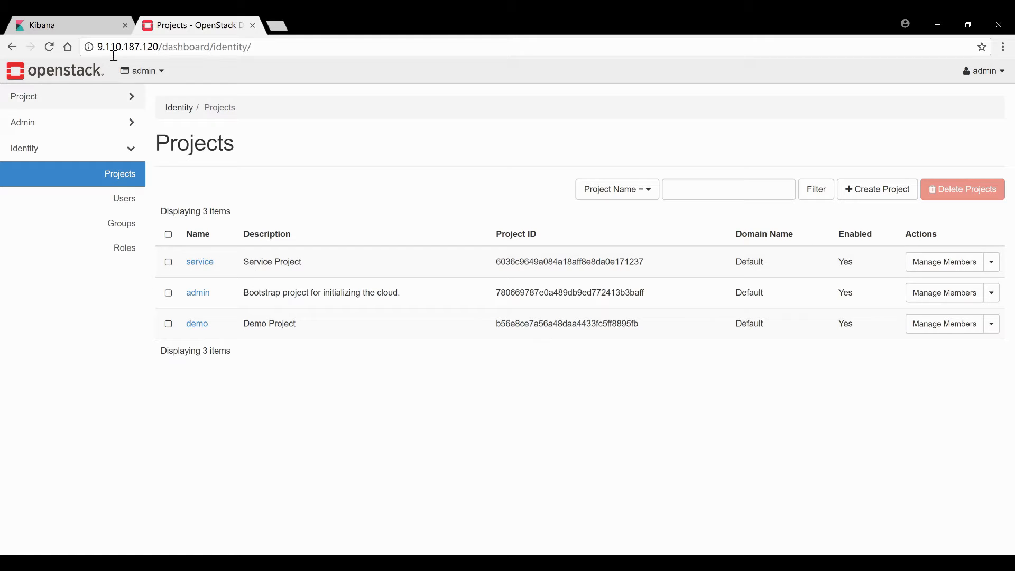
# Go to Project > Compute > Instances and open the Launch Instance dialog
pyautogui.click(104, 106)
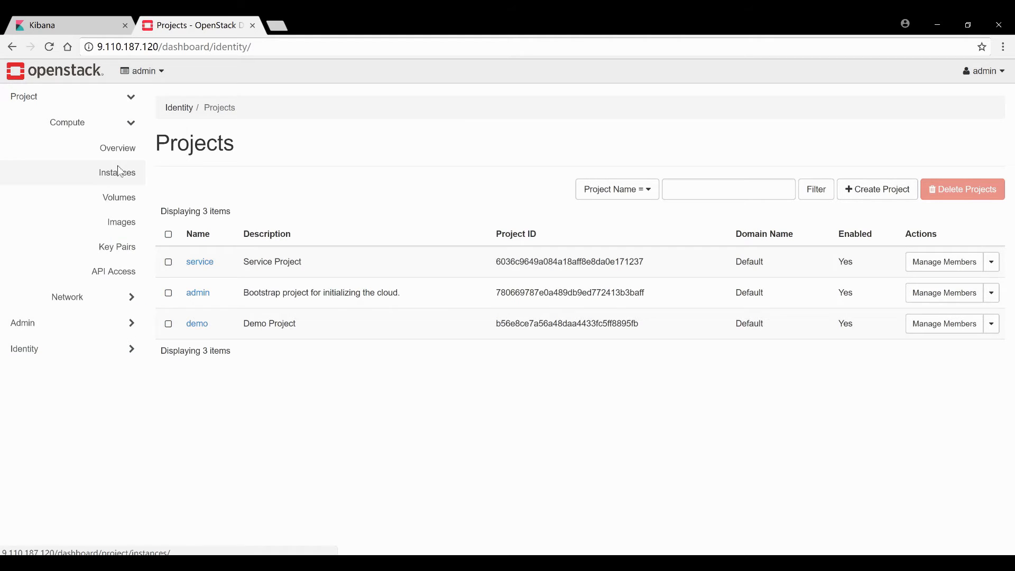
pyautogui.click(120, 171)
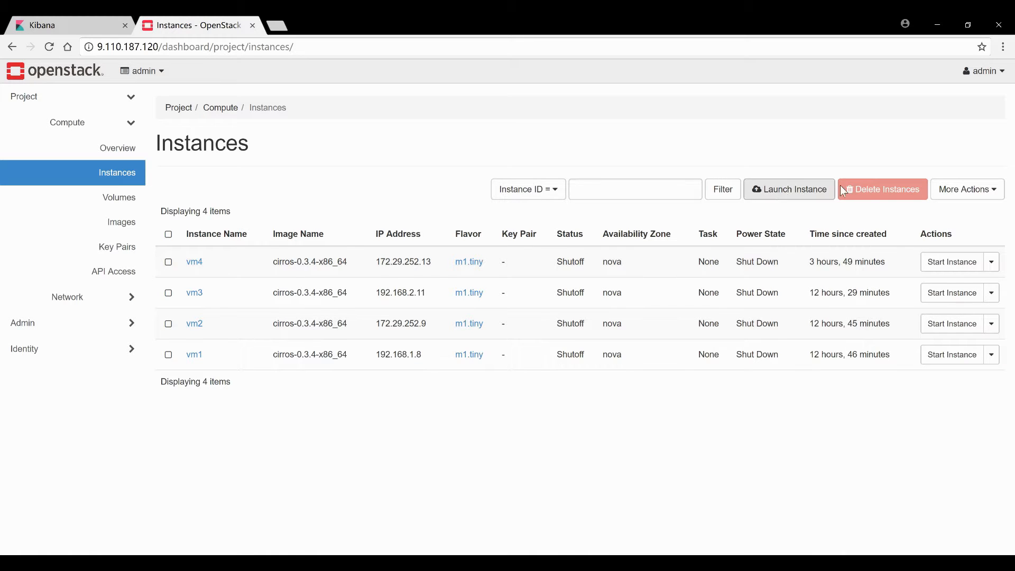
pyautogui.click(783, 192)
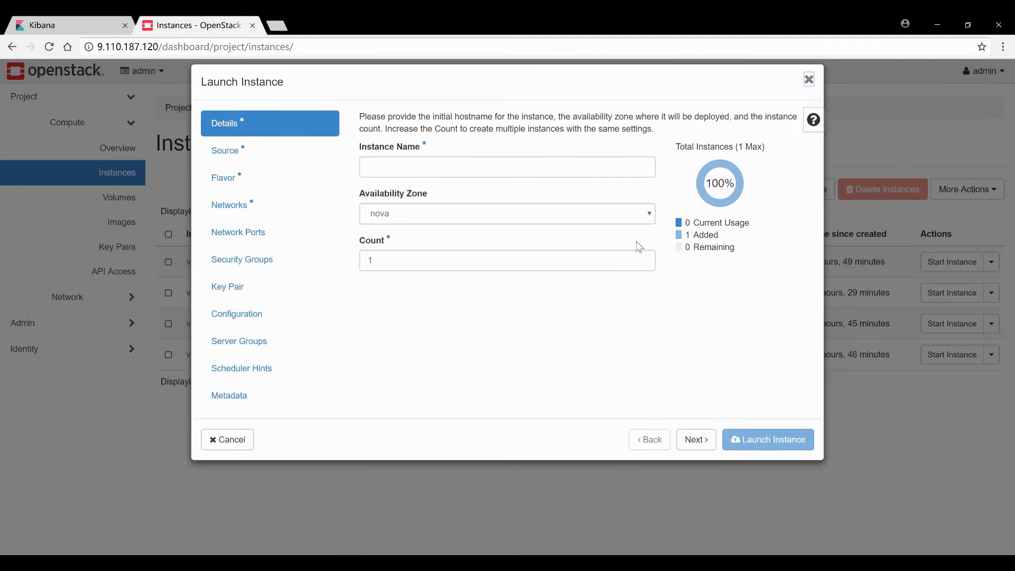
pyautogui.click(442, 188)
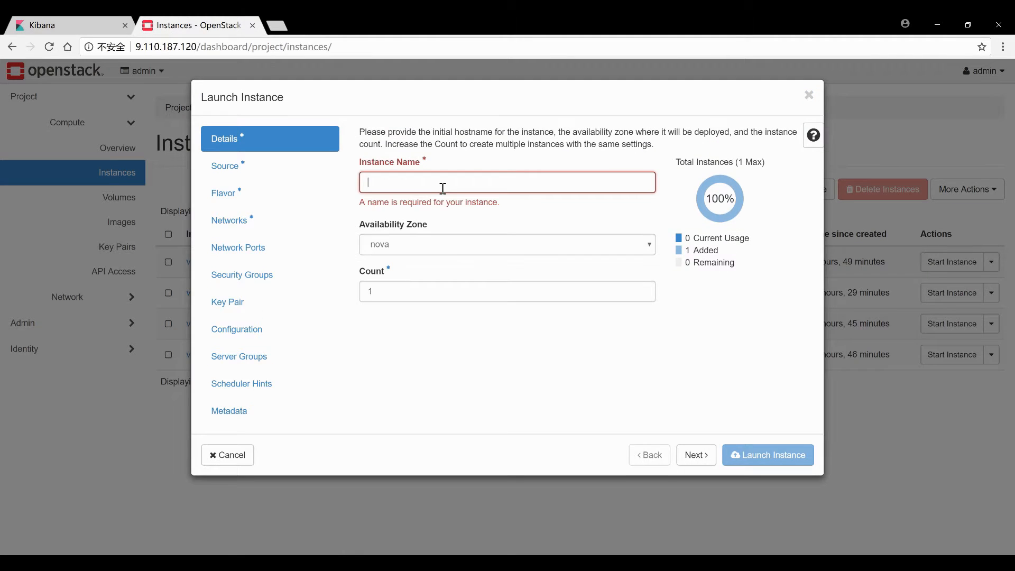
pyautogui.click(90, 21)
# Add build_time and spawn_time columns to the out15-nova-* Discover results
pyautogui.scroll(-2, 177, 320)
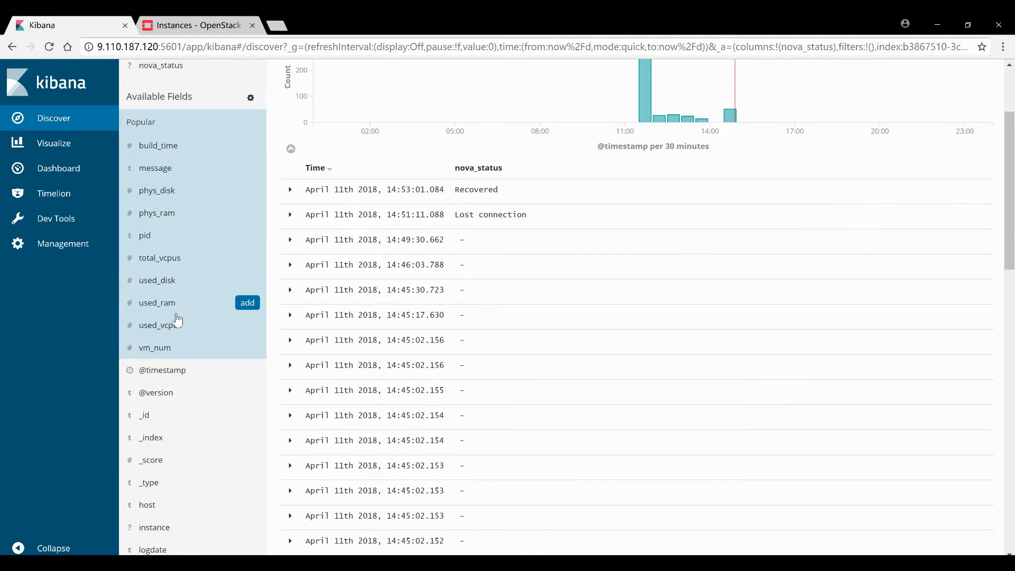
pyautogui.scroll(-5, 177, 320)
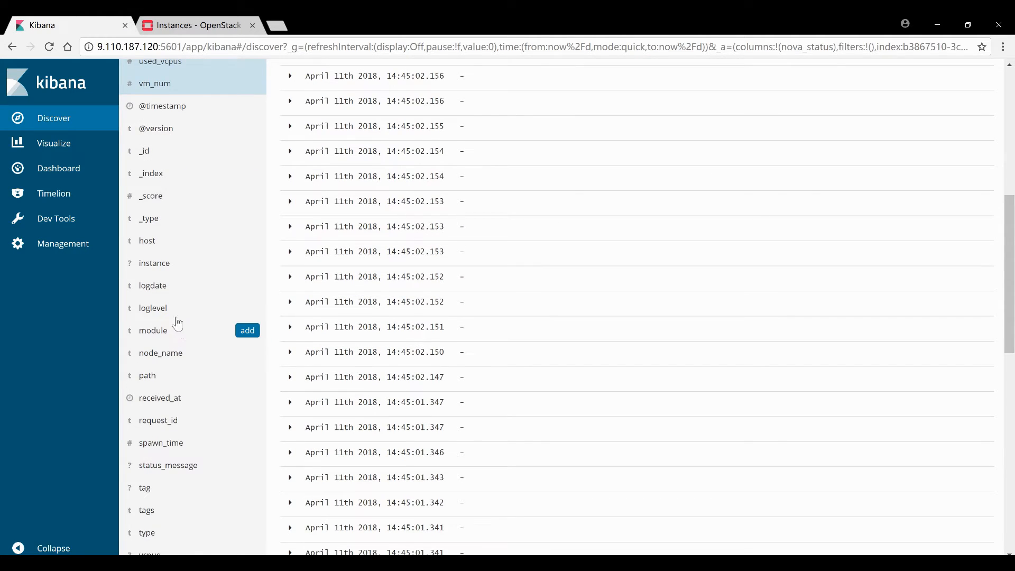
pyautogui.scroll(3, 177, 324)
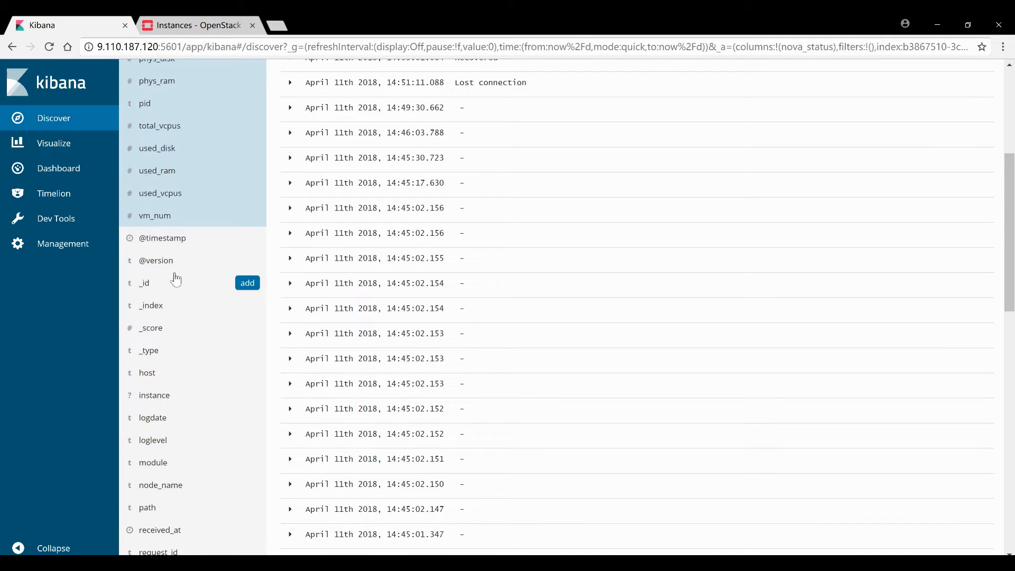
pyautogui.scroll(4, 176, 280)
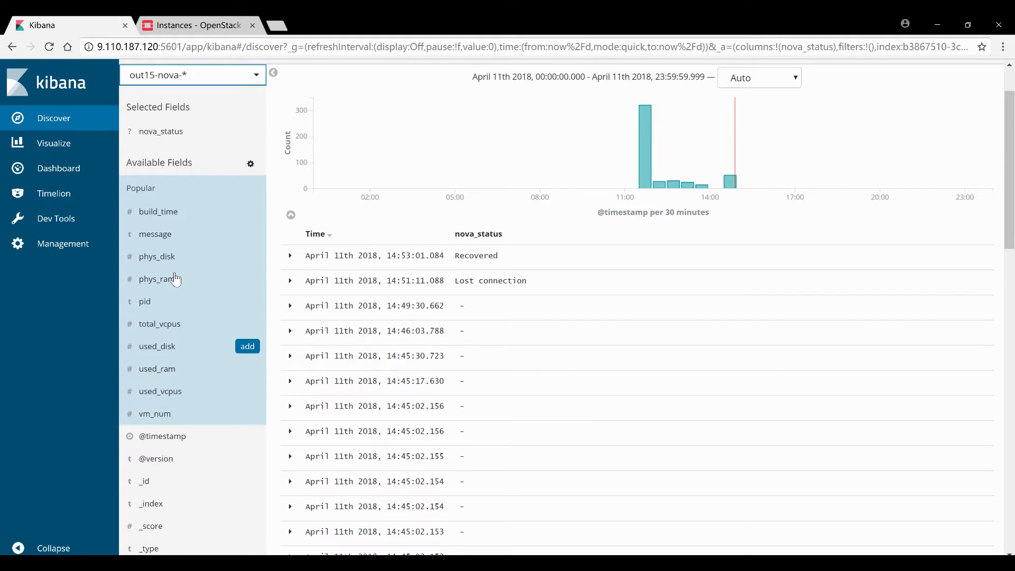
pyautogui.click(247, 212)
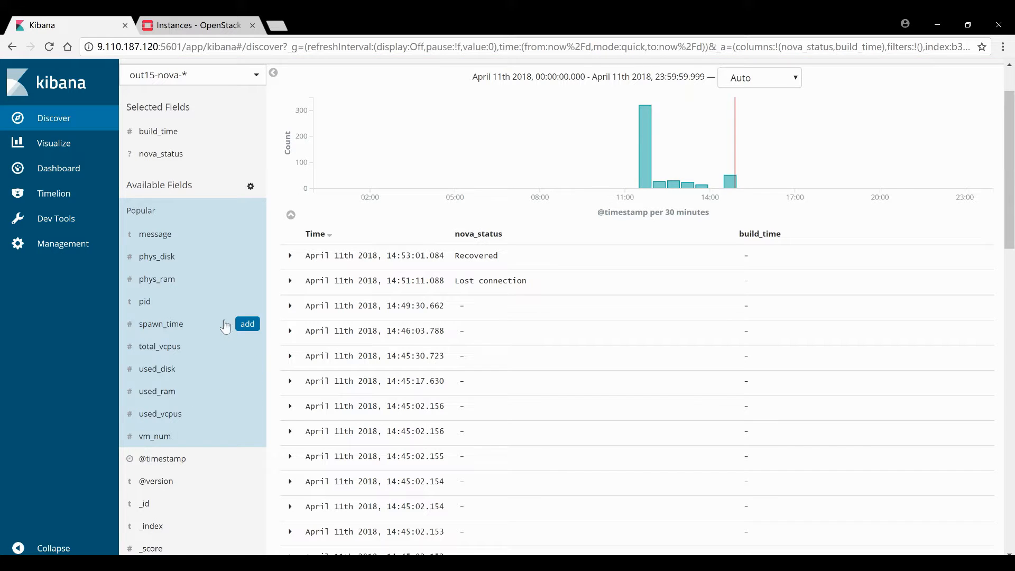
pyautogui.click(248, 323)
pyautogui.scroll(2, 683, 279)
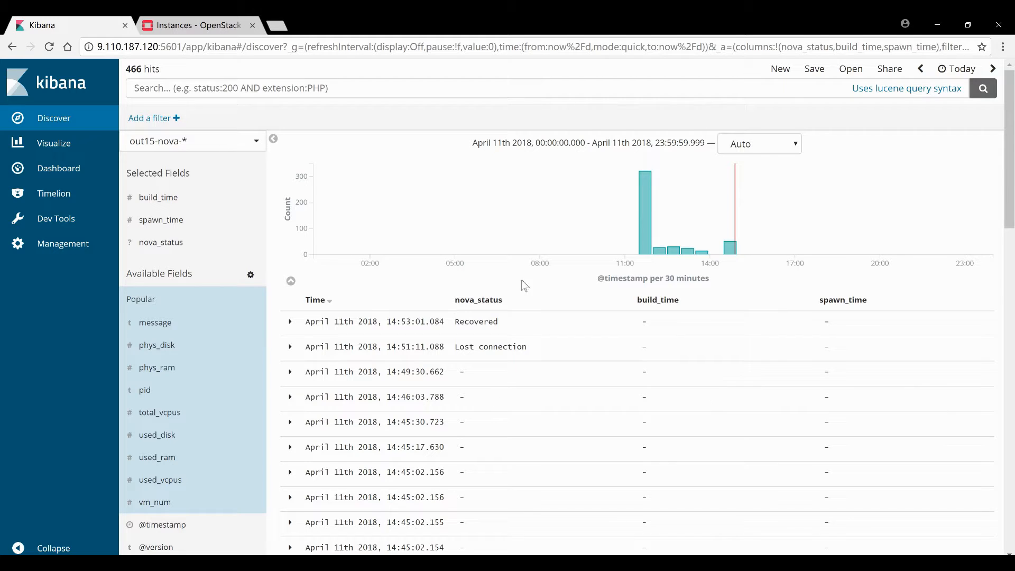
pyautogui.click(195, 25)
# Launch instance vm456 with the cirros-0.3.4-x86_64 image, m1.tiny flavor and public network
pyautogui.click(399, 181)
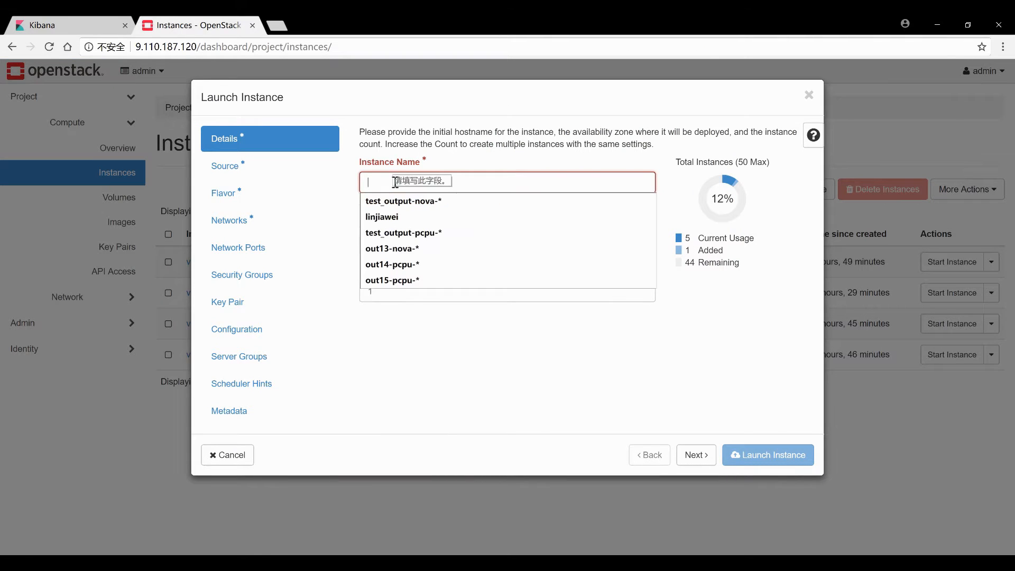
pyautogui.write('vm456')
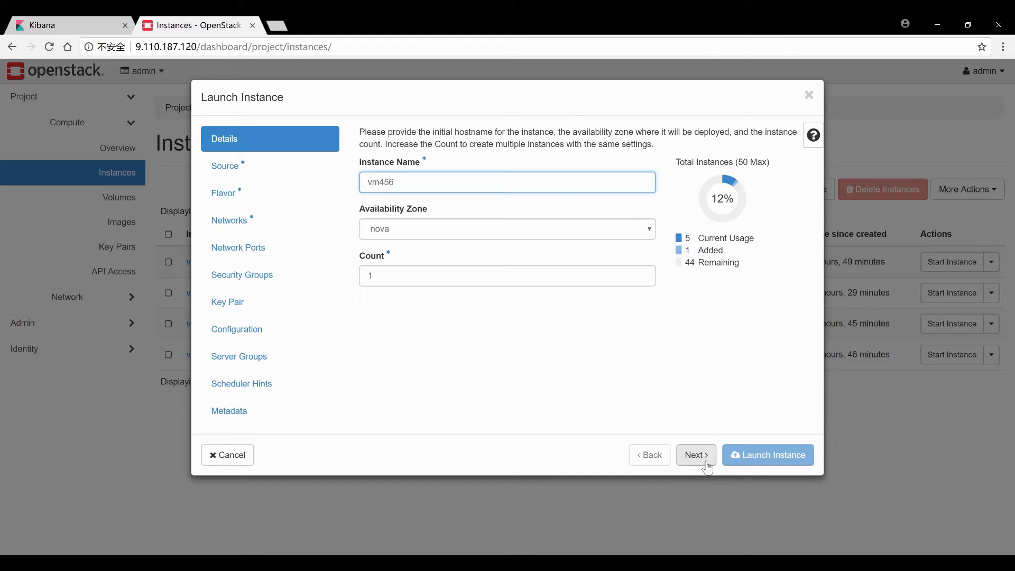
pyautogui.click(697, 455)
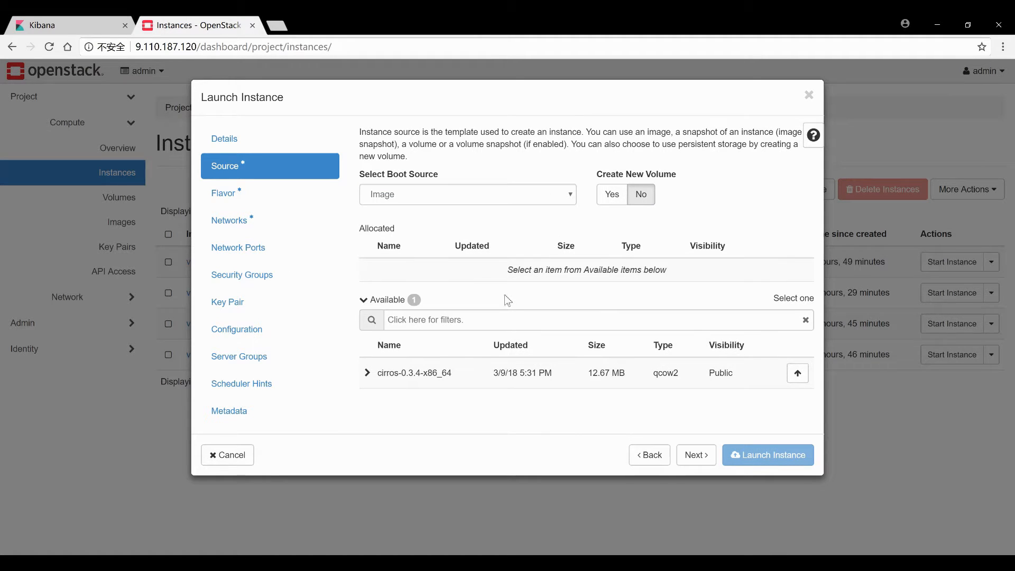
pyautogui.click(796, 373)
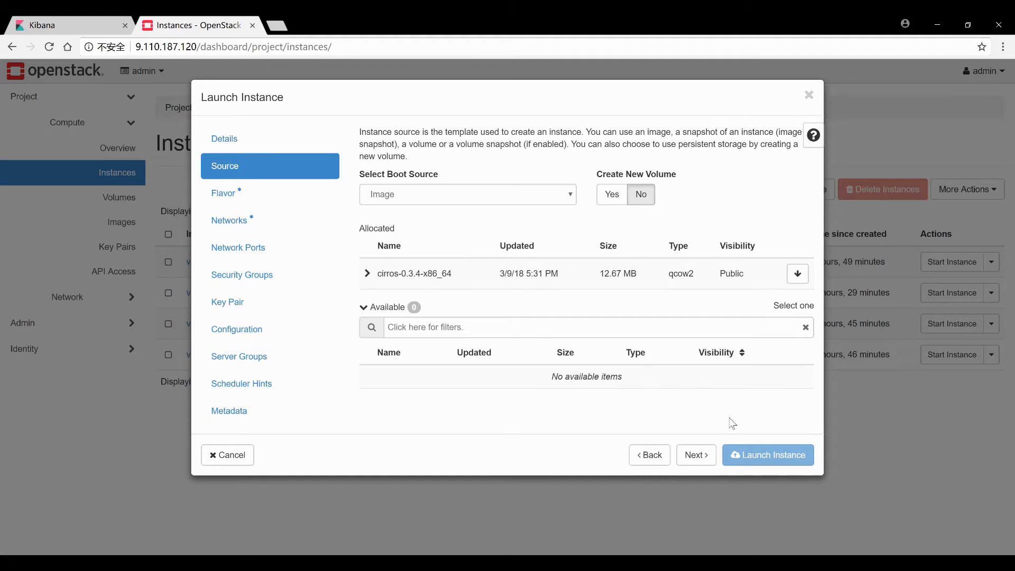
pyautogui.click(697, 454)
pyautogui.click(796, 300)
pyautogui.click(689, 463)
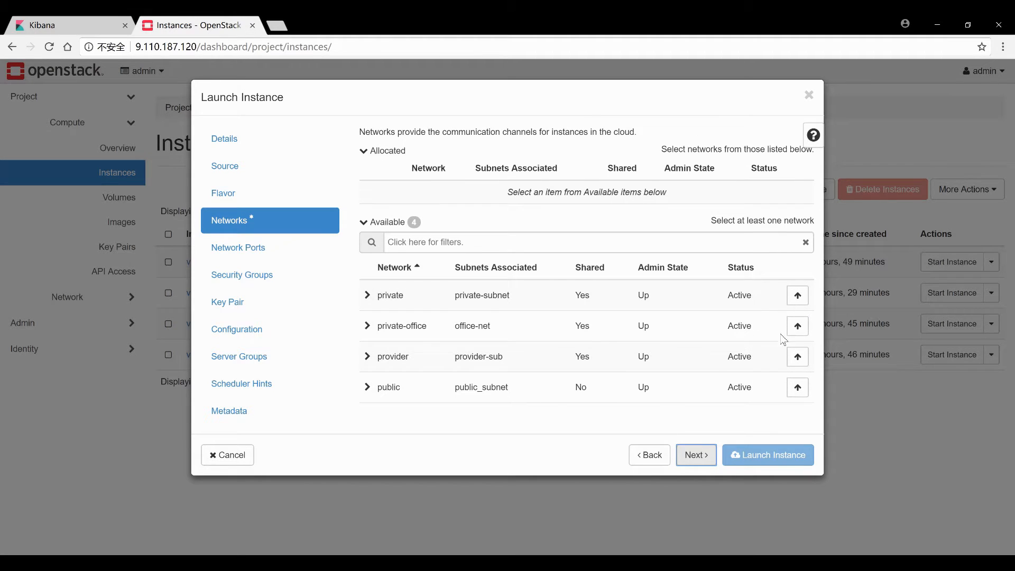
pyautogui.click(797, 389)
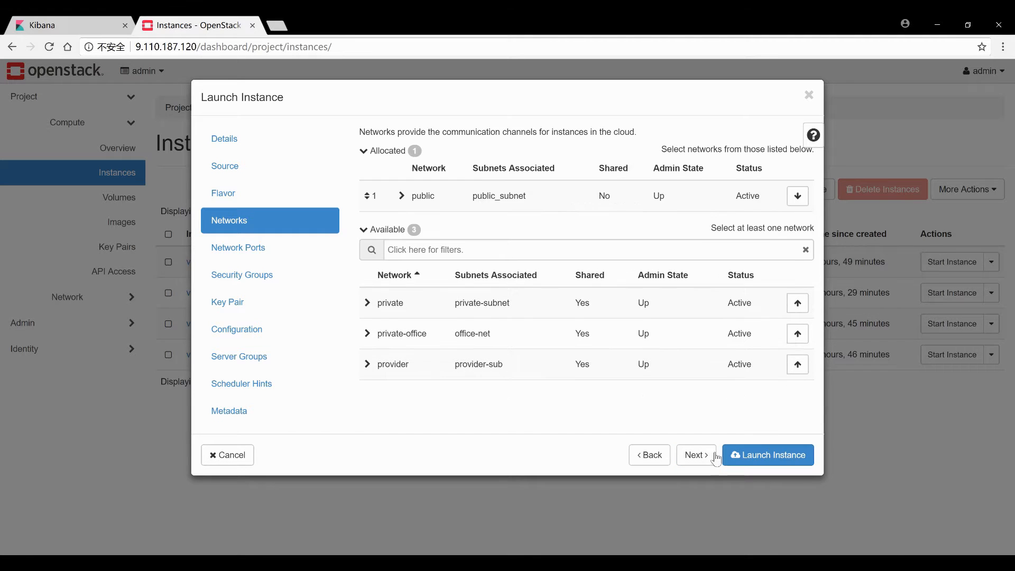
pyautogui.click(697, 456)
pyautogui.click(746, 455)
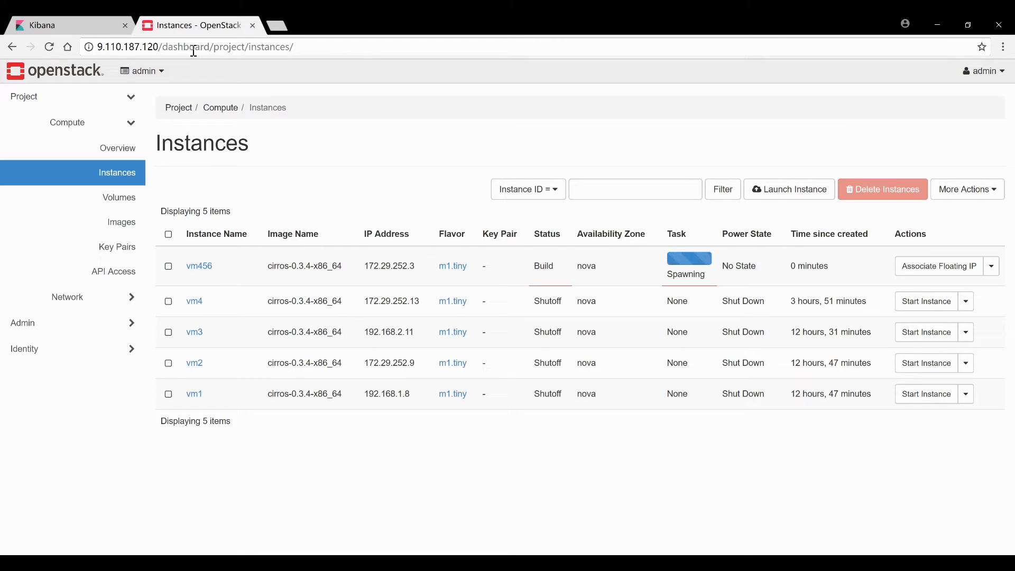
# Return to Kibana once vm456 shows as building and spawning
pyautogui.click(93, 25)
# Refresh Discover to see build_time 64.97 and spawn_time 50.03, then open Dashboards
pyautogui.click(49, 46)
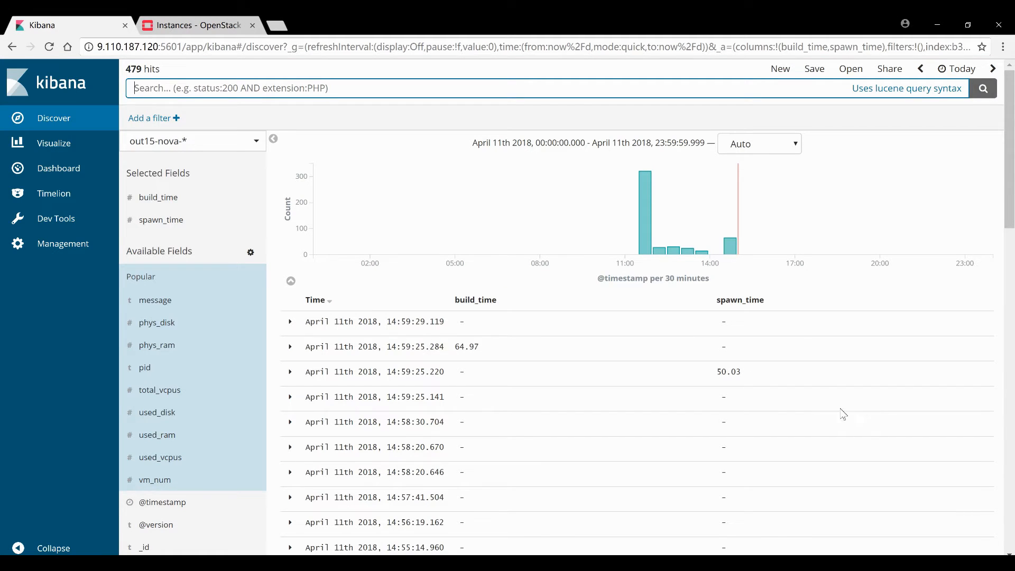
pyautogui.click(64, 168)
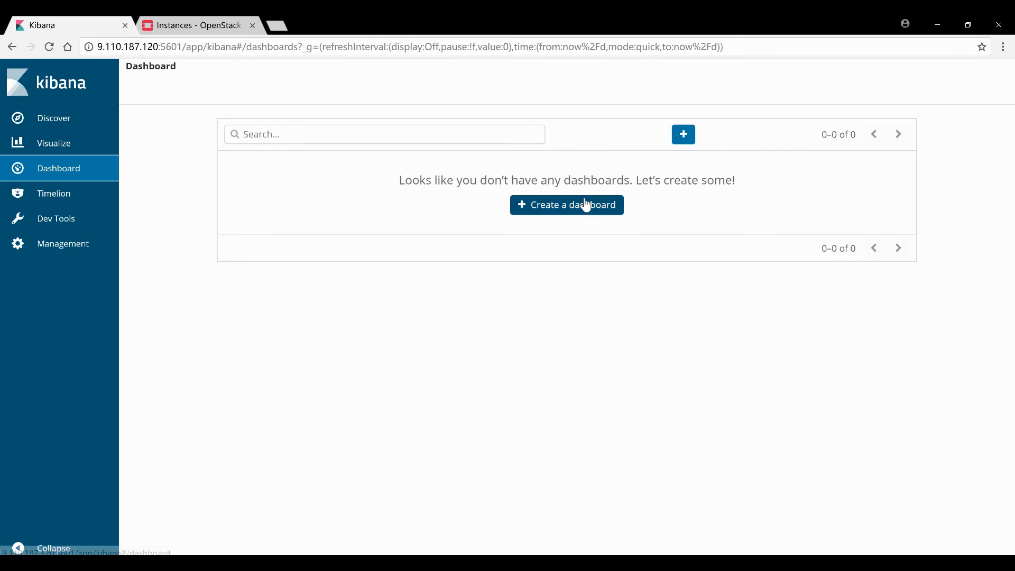
# Build a new dashboard with COMPUTE_NODE_USED_RAM, PROPORTION&TIME_OF_LOGLEVEL, THREE_CPU_USAGE, USED_DISK, USED_VCPUS, VM_BUILD&SPAWN_TIME panels
pyautogui.click(584, 205)
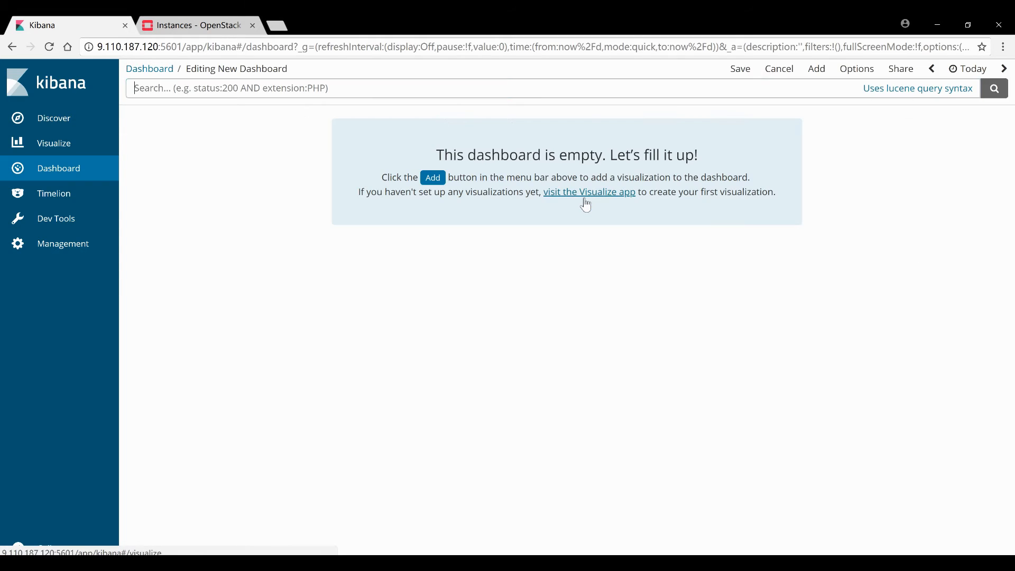
pyautogui.click(433, 178)
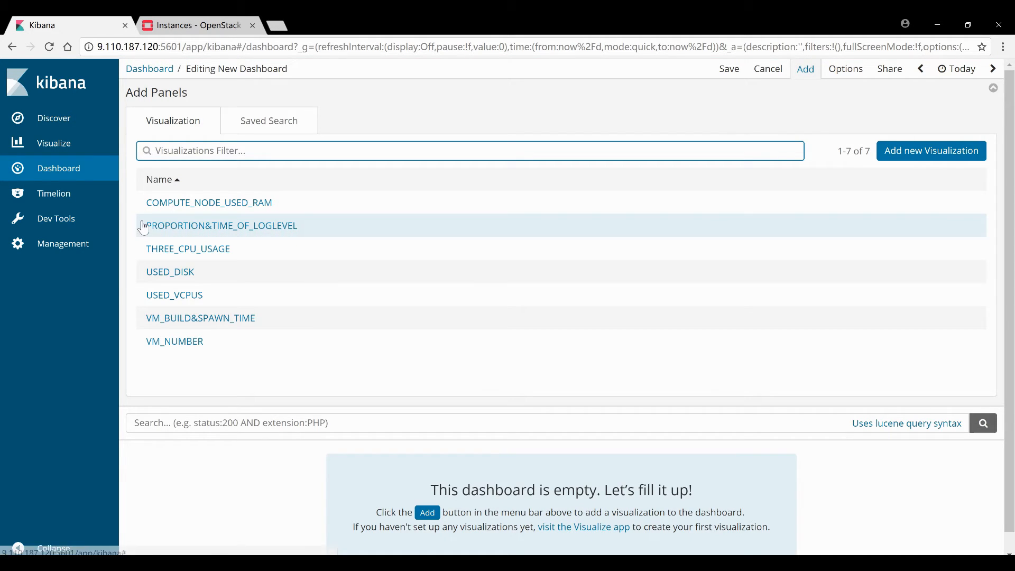
pyautogui.click(148, 207)
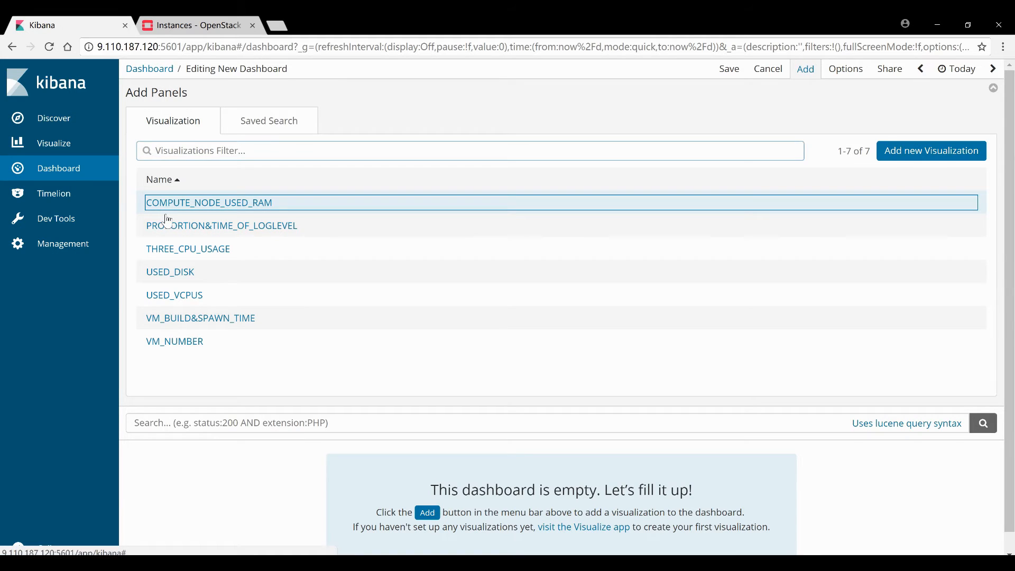
pyautogui.click(162, 252)
pyautogui.click(184, 278)
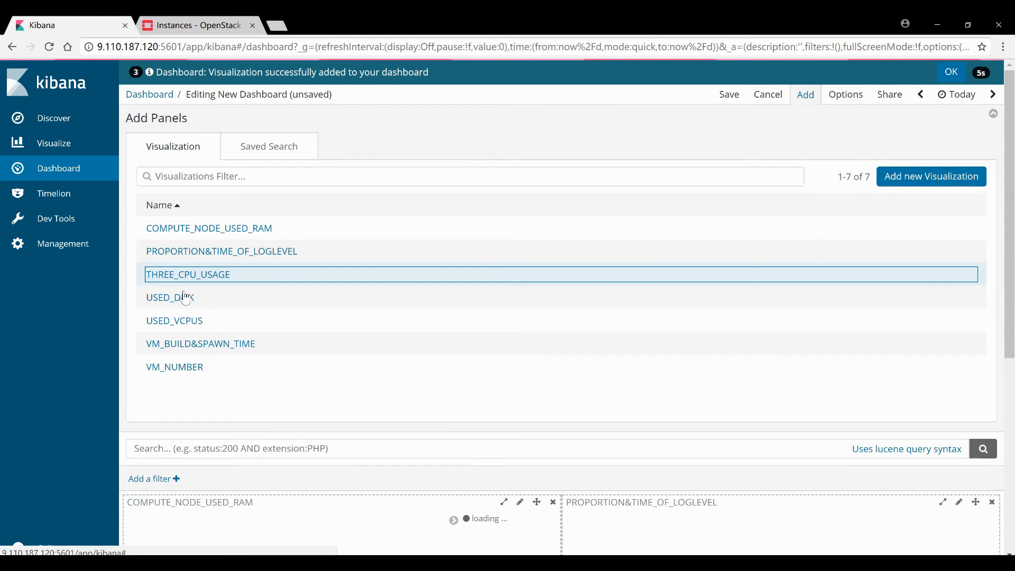
pyautogui.click(186, 297)
pyautogui.click(188, 321)
pyautogui.click(194, 349)
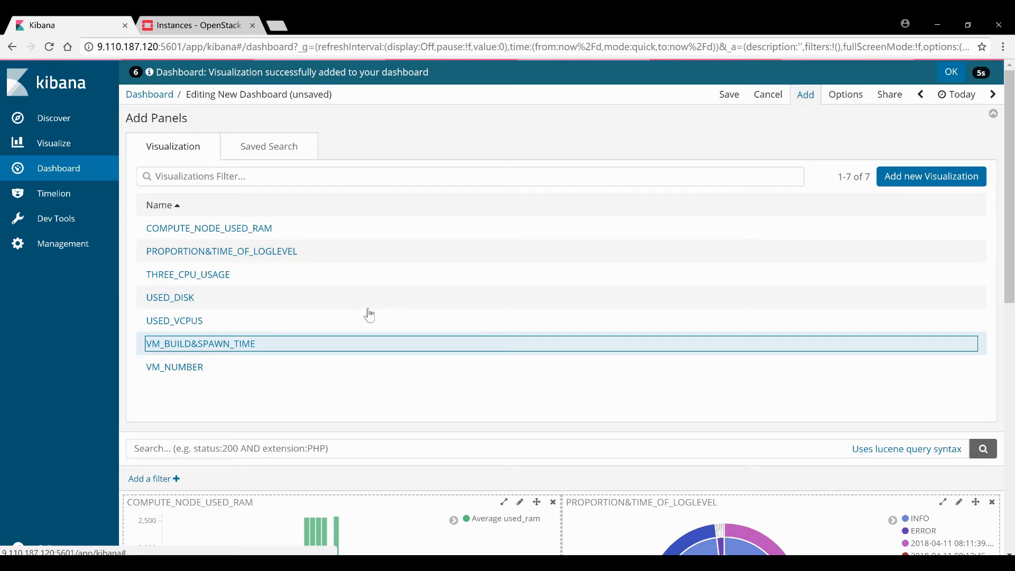
pyautogui.scroll(-5, 475, 333)
pyautogui.scroll(5, 685, 322)
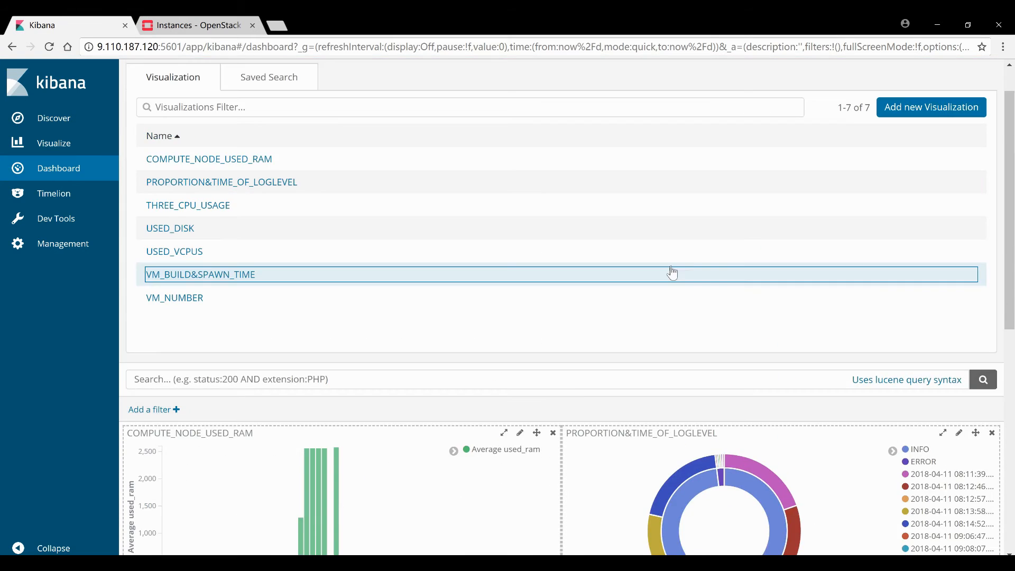
# Set the time range to 17:30–17:50, then brush-zoom VM_BUILD&SPAWN_TIME to about 17:41–17:49
pyautogui.click(957, 69)
pyautogui.click(963, 346)
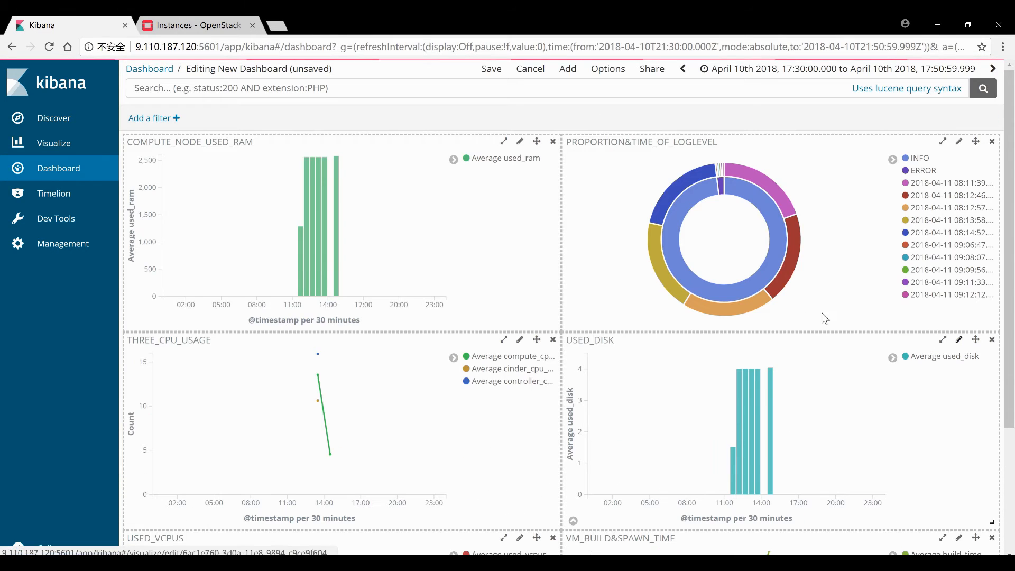
pyautogui.scroll(-3, 788, 304)
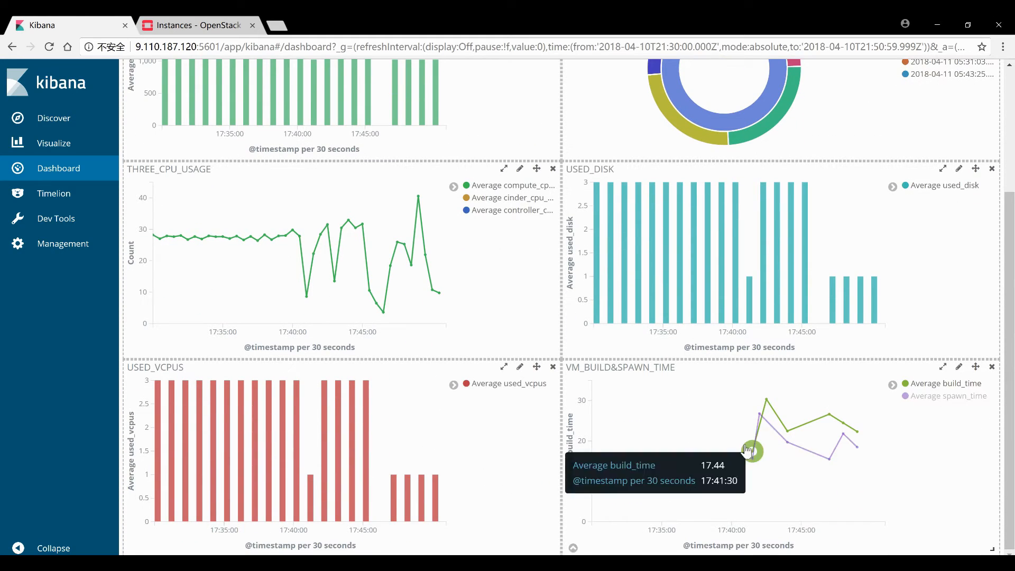
pyautogui.moveTo(742, 435); pyautogui.dragTo(865, 433)
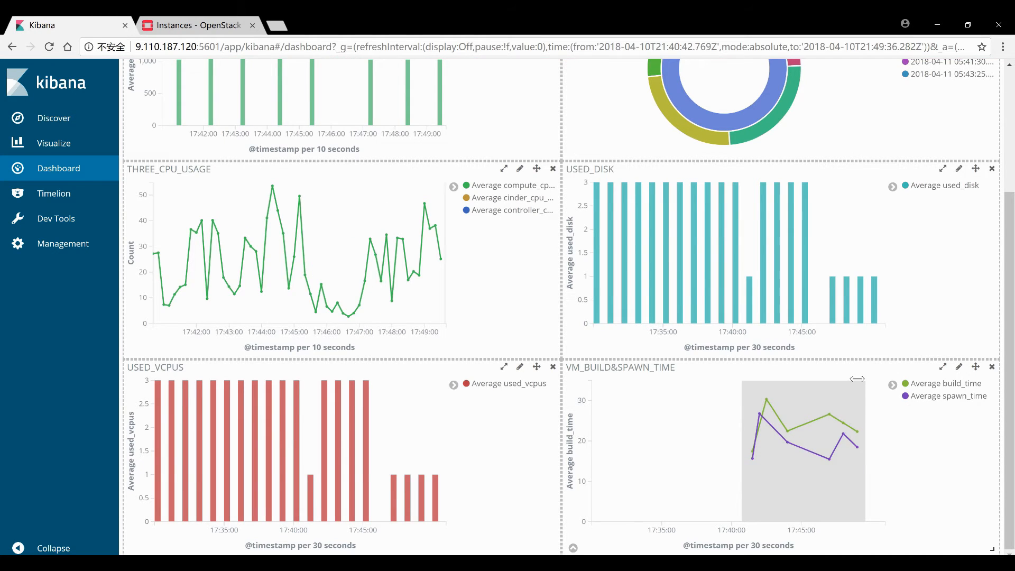
pyautogui.scroll(2, 853, 371)
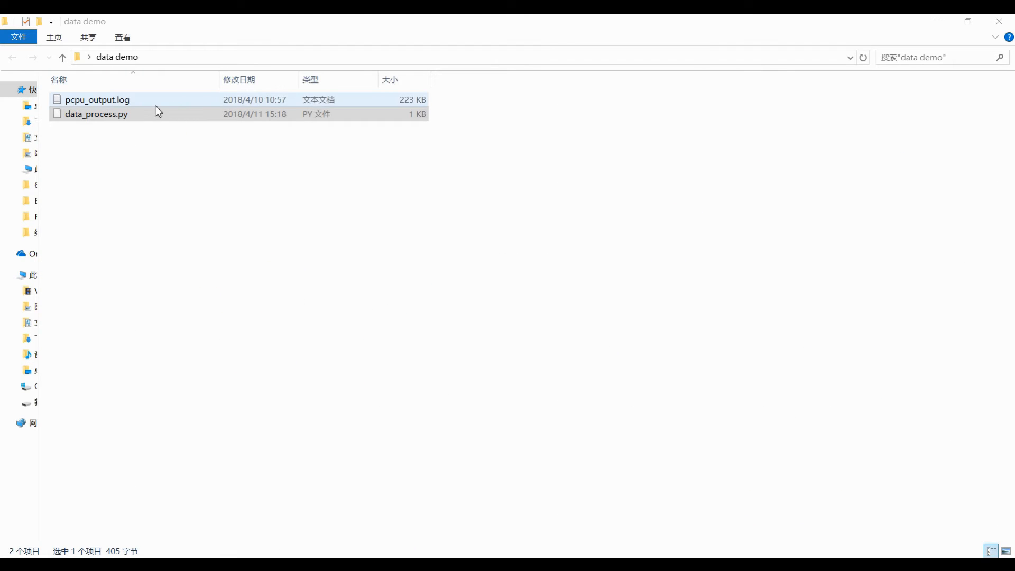
# Open pcpu_output.log in Sublime, scroll to its 7771st line, then view data_process.py
pyautogui.doubleClick(120, 106)
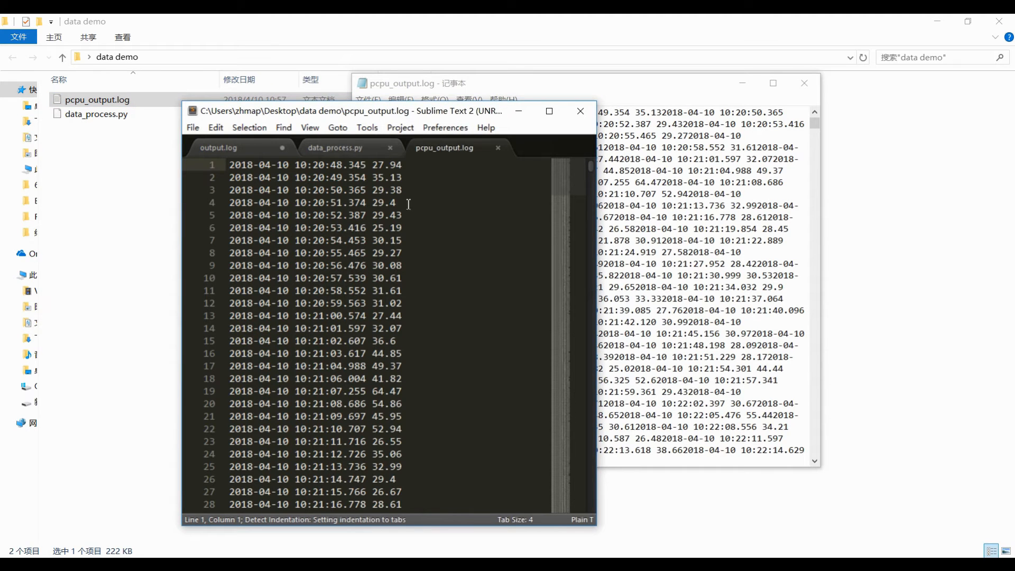
pyautogui.scroll(-3, 442, 236)
pyautogui.scroll(-5, 442, 236)
pyautogui.scroll(-7, 462, 315)
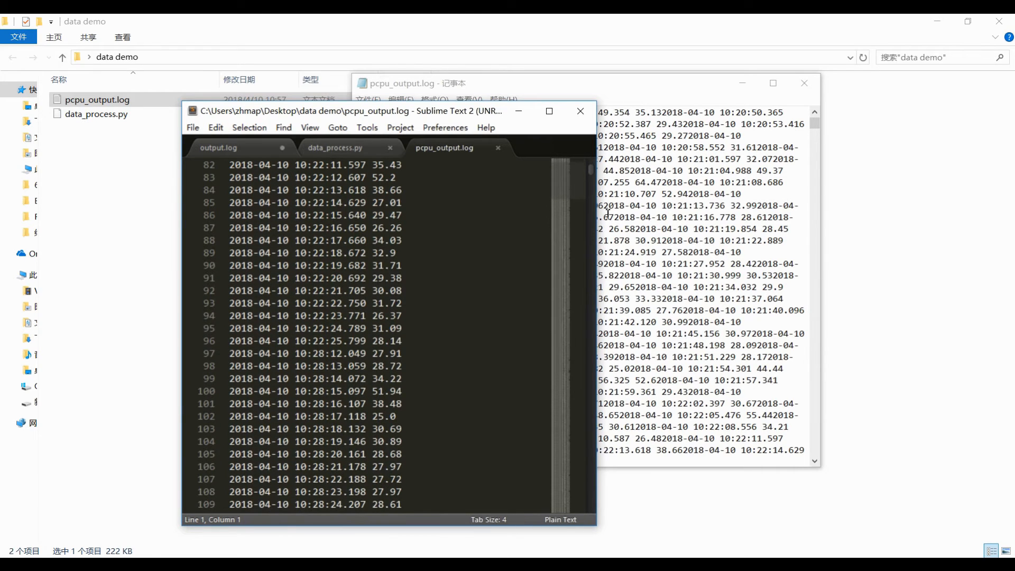
pyautogui.moveTo(591, 176); pyautogui.dragTo(592, 517)
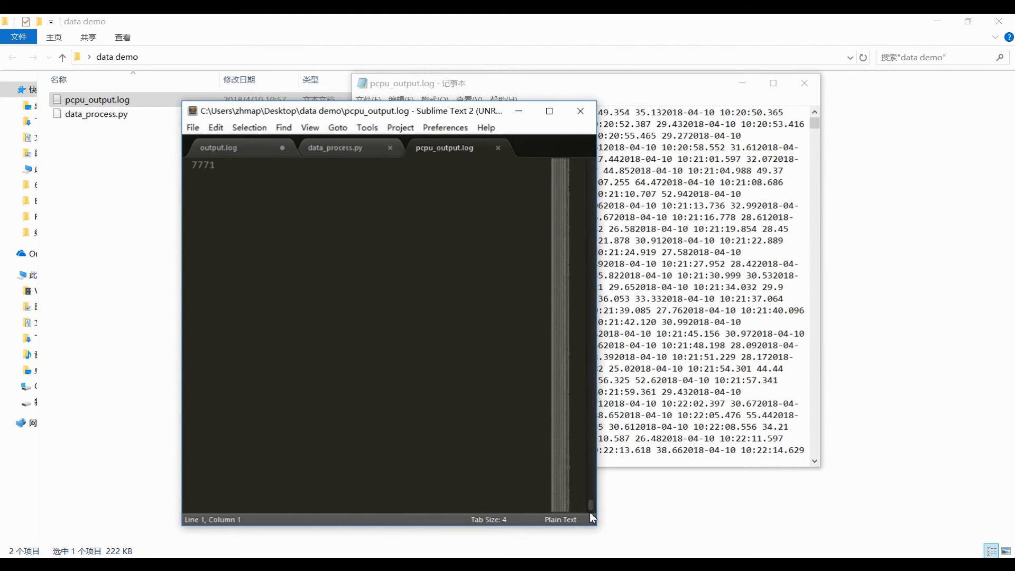
pyautogui.moveTo(564, 481); pyautogui.dragTo(562, 472)
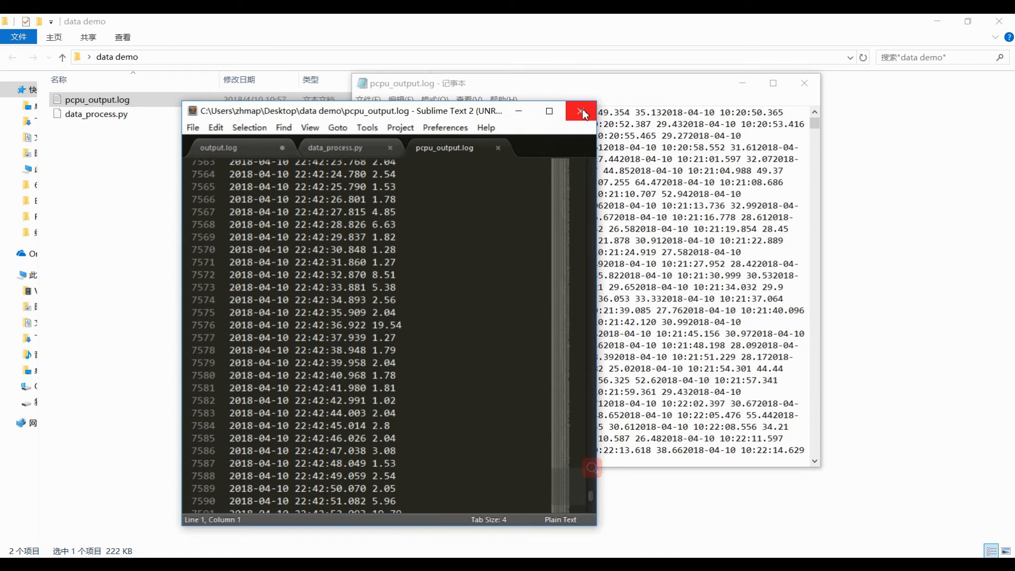
pyautogui.click(341, 150)
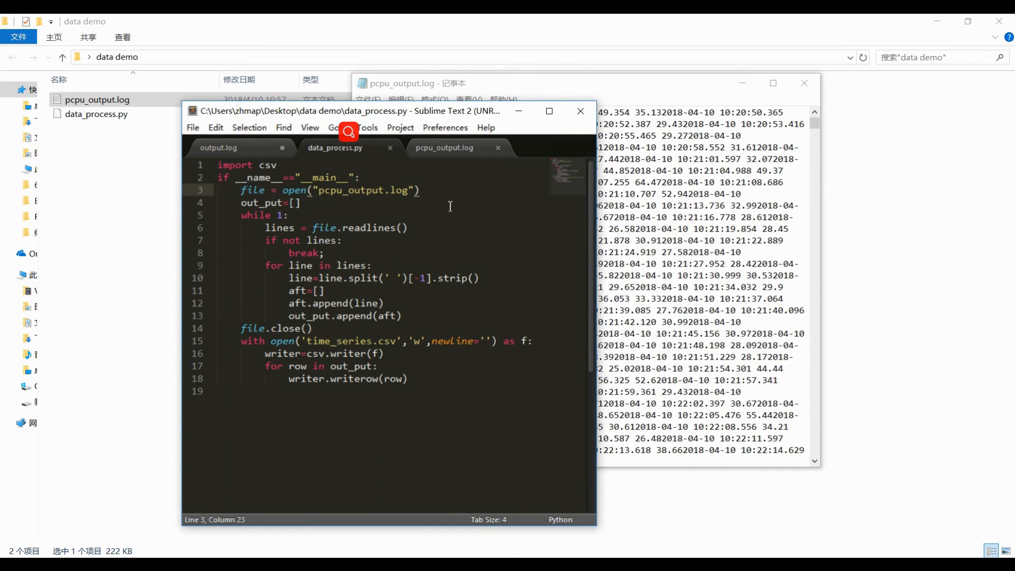
# Close Sublime and enter python data_process.py in a Command Prompt at data demo
pyautogui.click(580, 110)
pyautogui.moveTo(507, 558)
pyautogui.click(572, 564)
pyautogui.write('python')
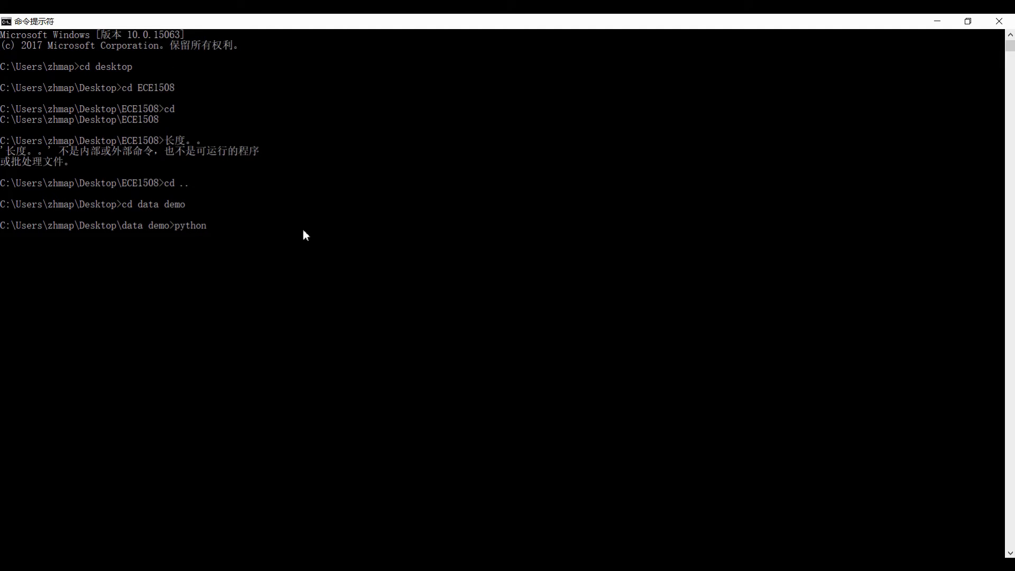
pyautogui.write(' data_process.py')
# Execute python data_process.py to turn pcpu_output.log into time_series.csv
pyautogui.press('Return')
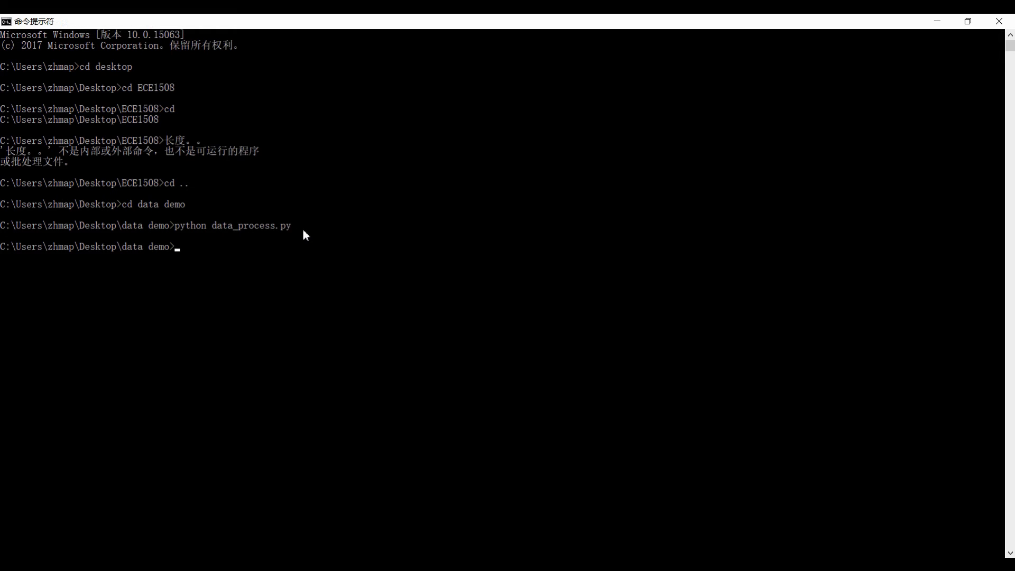
# Minimize the Command Prompt and clear the selection in the data demo folder
pyautogui.click(938, 25)
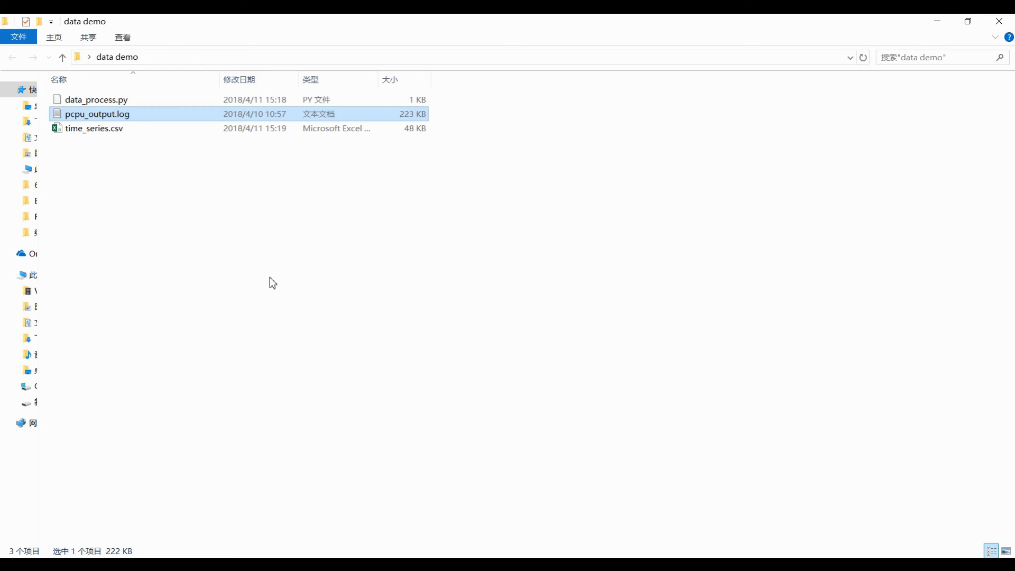
pyautogui.click(233, 267)
pyautogui.rightClick(196, 245)
pyautogui.moveTo(241, 286)
pyautogui.click(152, 182)
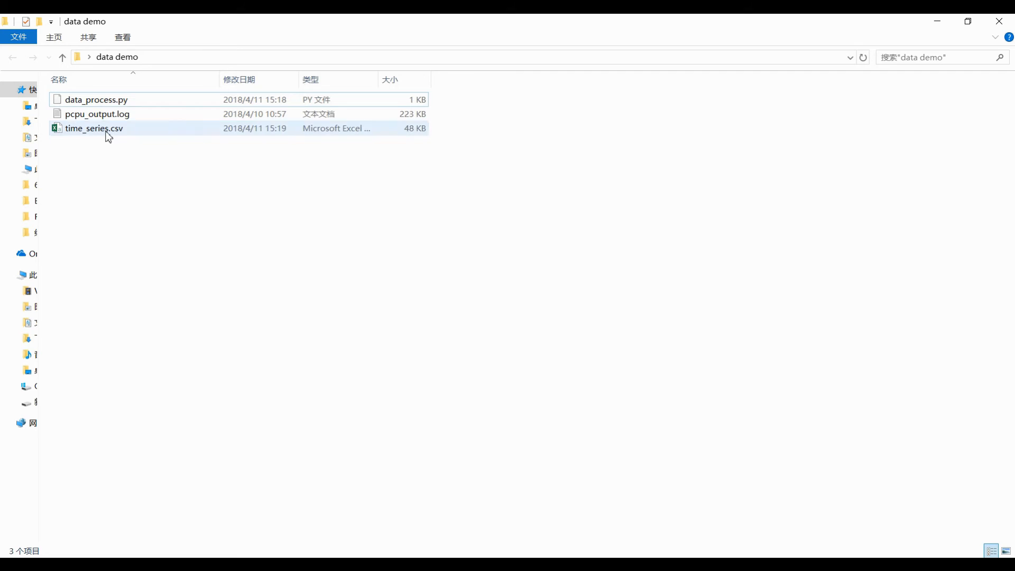
# Check time_series.csv's single CPU column in Excel, close without saving, and return to Chrome
pyautogui.doubleClick(108, 131)
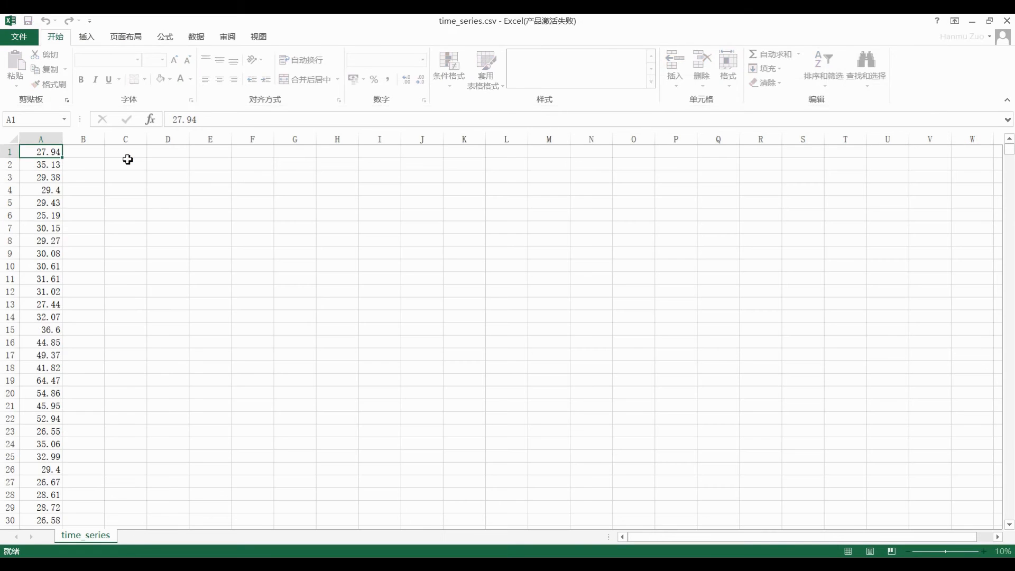
pyautogui.scroll(-20, 238, 381)
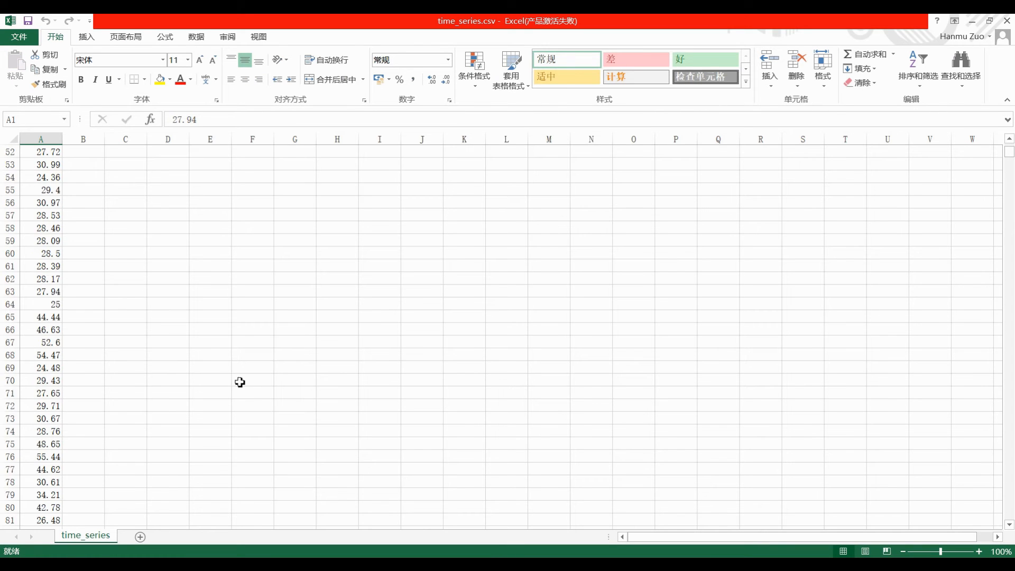
pyautogui.click(1007, 20)
pyautogui.click(516, 308)
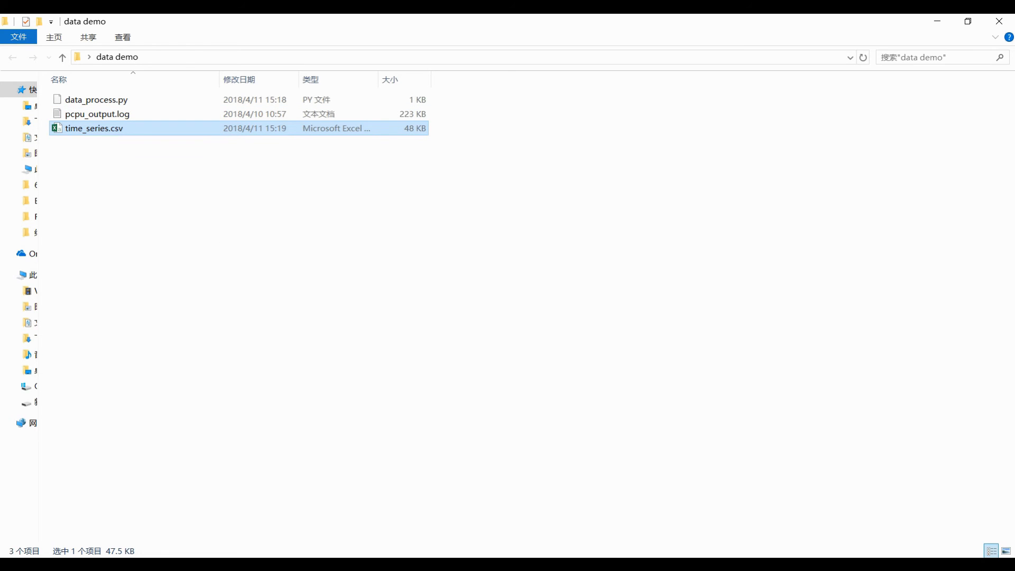
pyautogui.moveTo(244, 564)
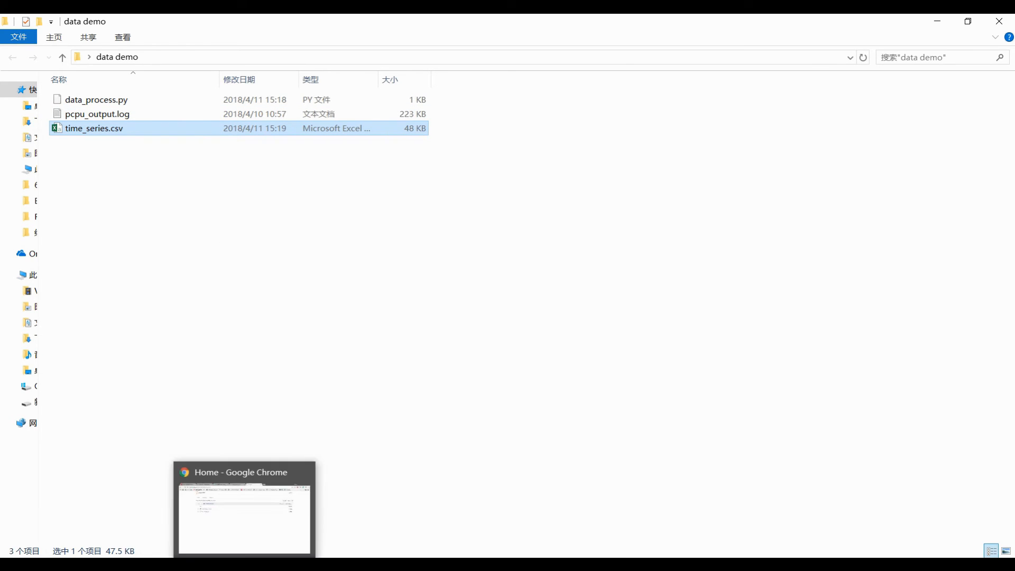
pyautogui.click(285, 523)
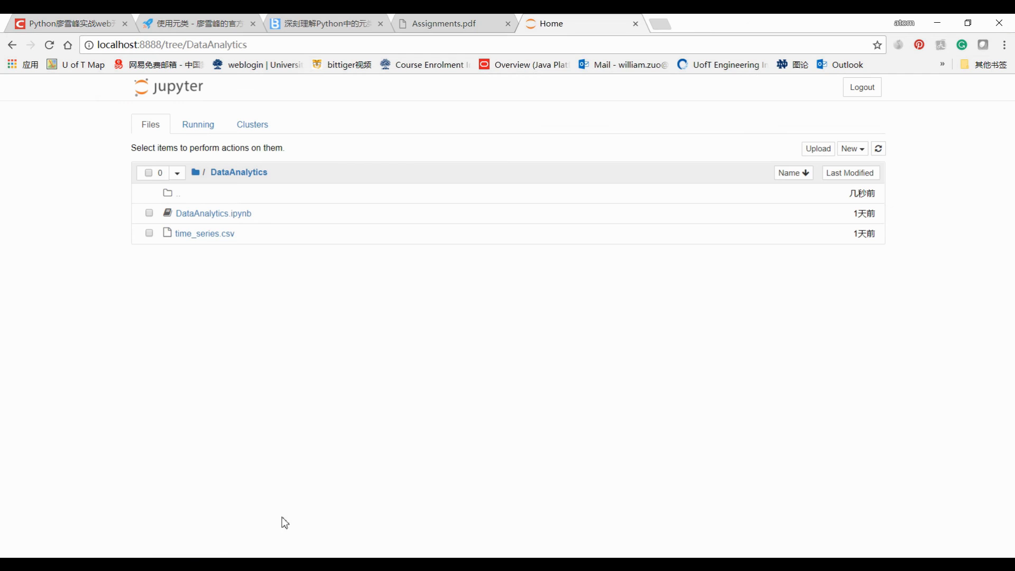
# Open the DataAnalytics.ipynb notebook and skim its cells
pyautogui.click(205, 214)
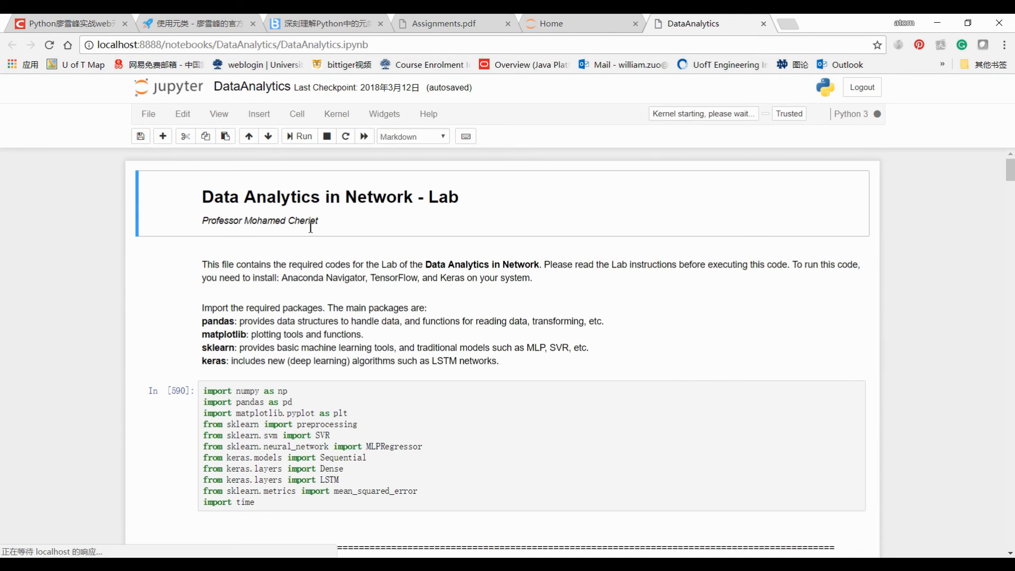
pyautogui.scroll(-4, 312, 222)
pyautogui.scroll(-4, 316, 231)
pyautogui.scroll(6, 316, 231)
# Run all cells to train MLP, SVR and LSTM, producing the 50-point comparison chart
pyautogui.click(298, 114)
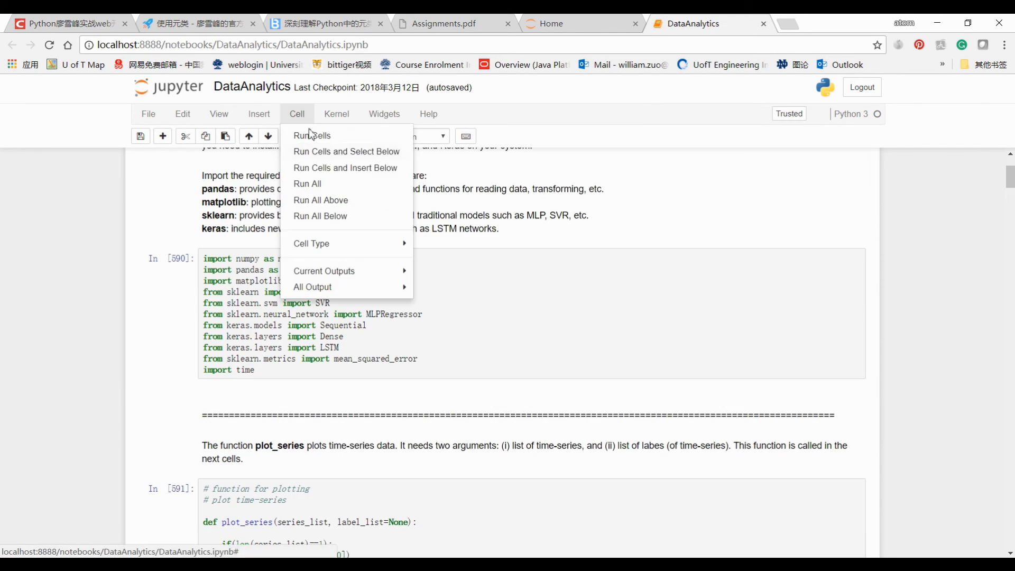
pyautogui.click(309, 183)
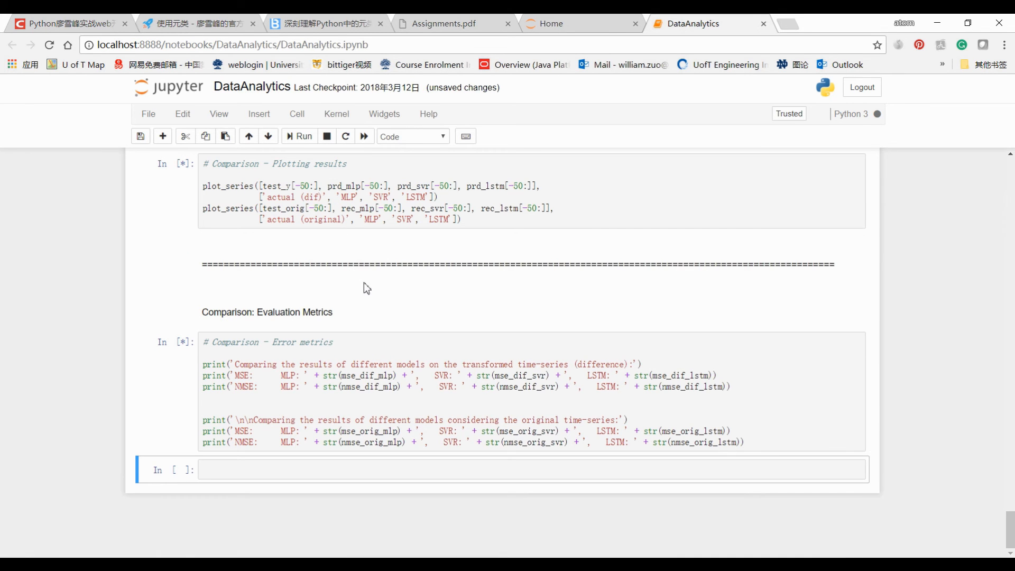
pyautogui.scroll(10, 574, 245)
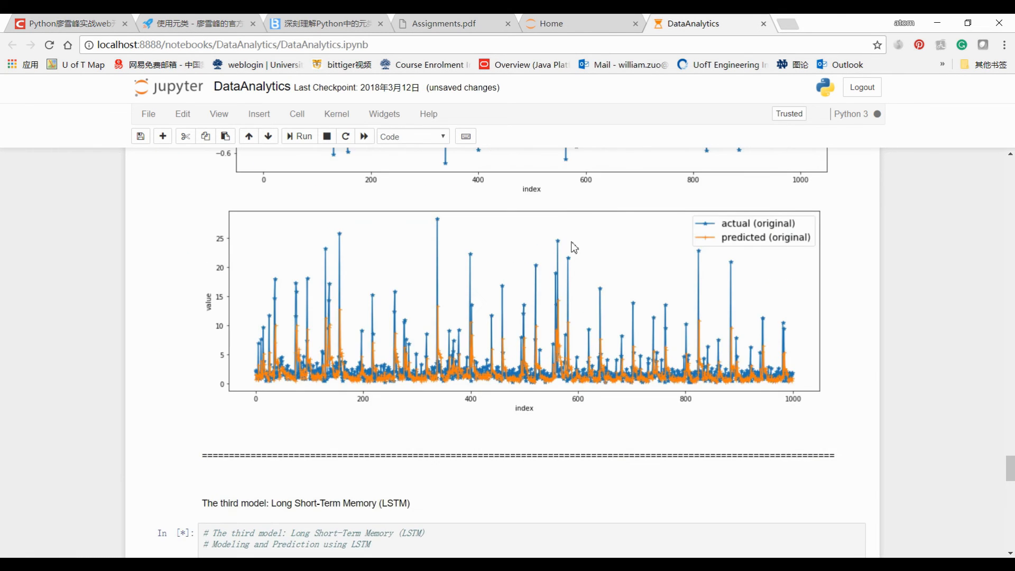
pyautogui.scroll(15, 575, 251)
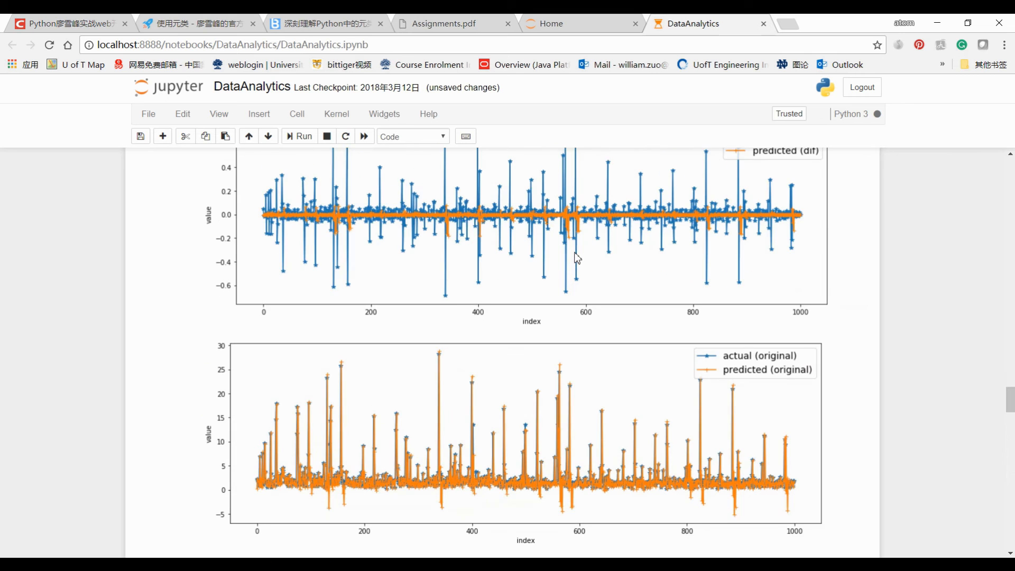
pyautogui.scroll(3, 650, 296)
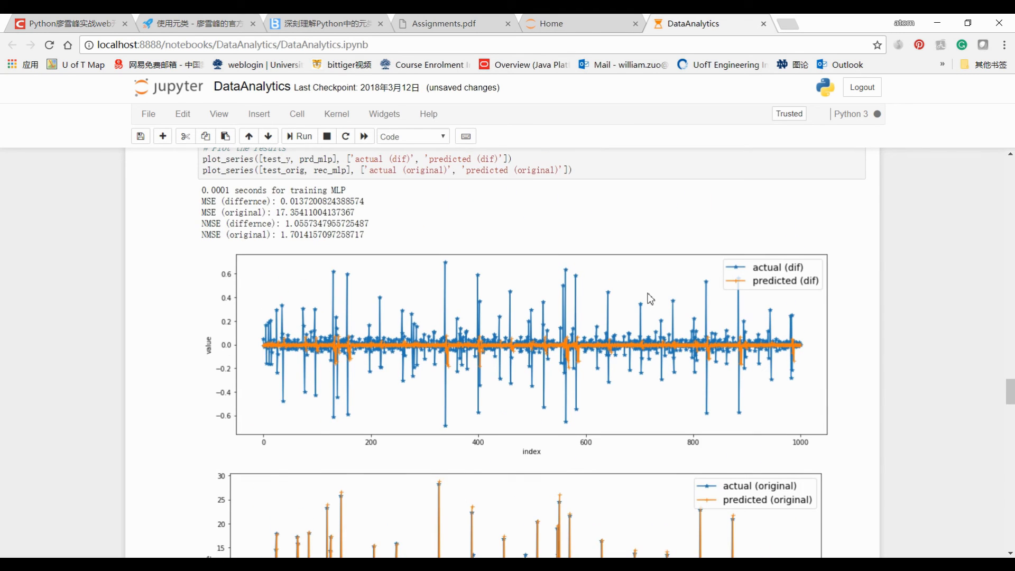
pyautogui.scroll(-12, 651, 298)
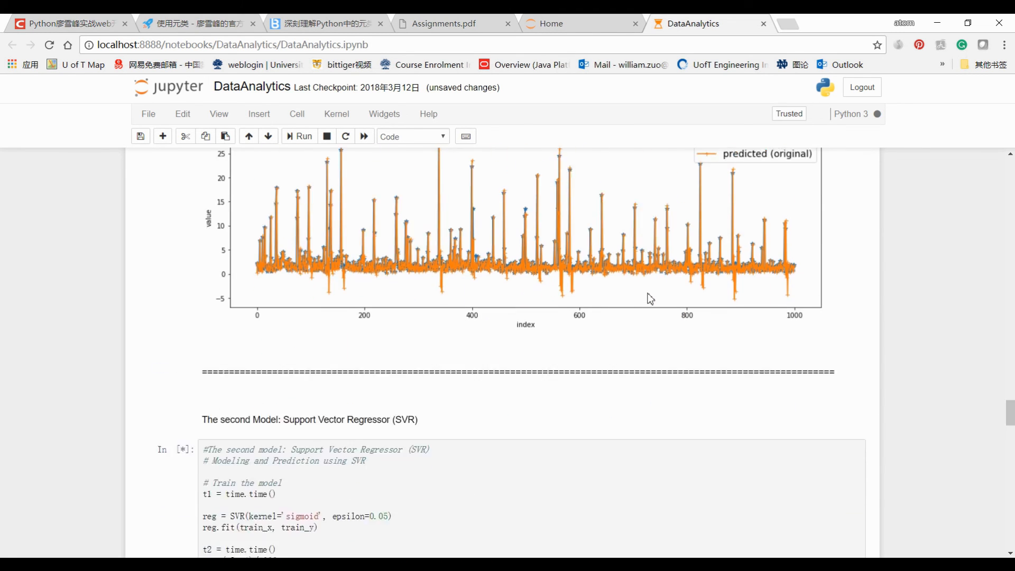
pyautogui.scroll(-20, 650, 298)
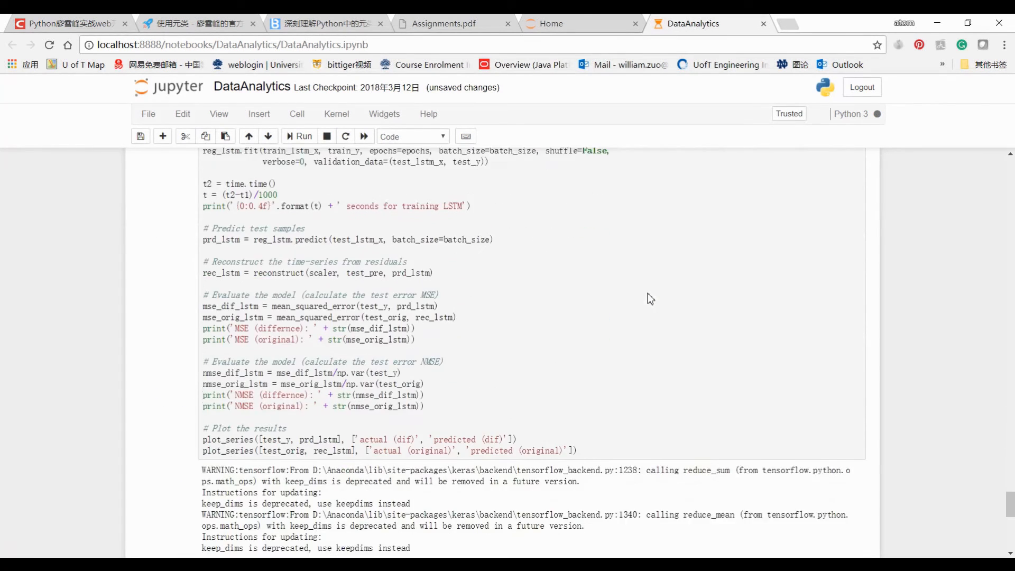
pyautogui.scroll(-6, 649, 297)
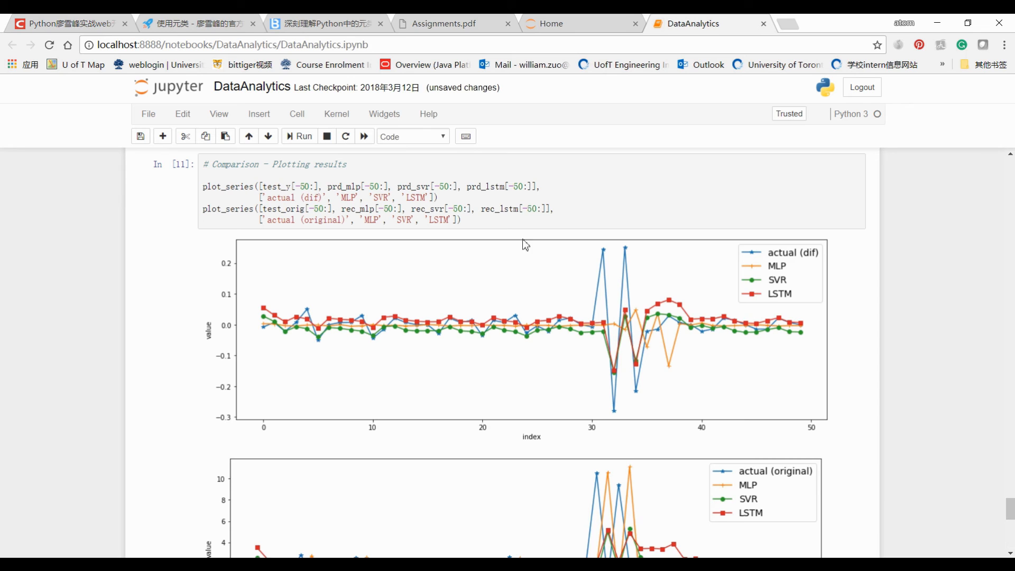
# Scroll to the MSE/NMSE results: LSTM MSE 10.55, SVR 11.83, MLP 17.35
pyautogui.scroll(-1, 442, 263)
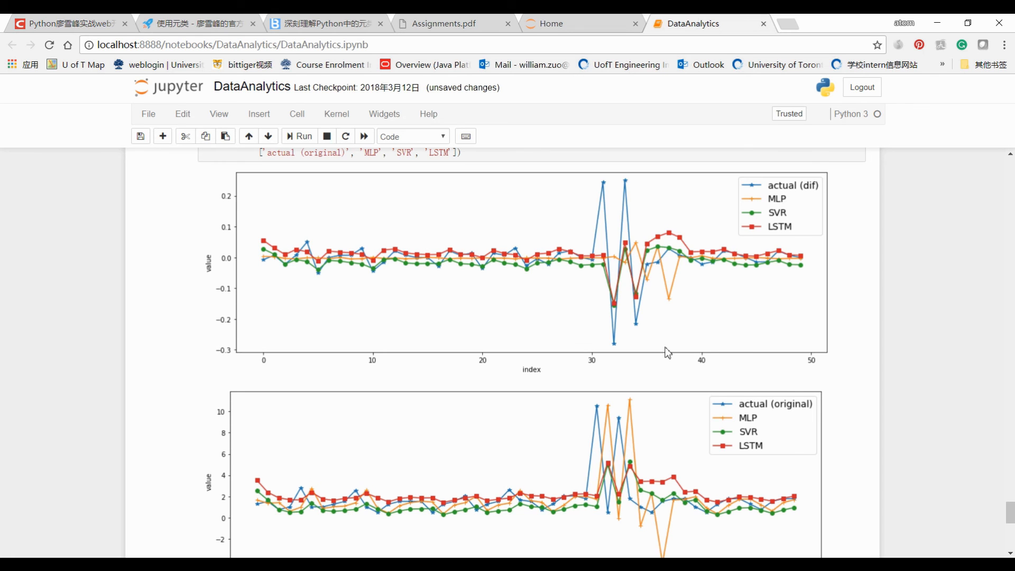
pyautogui.scroll(-4, 668, 353)
pyautogui.scroll(-3, 668, 353)
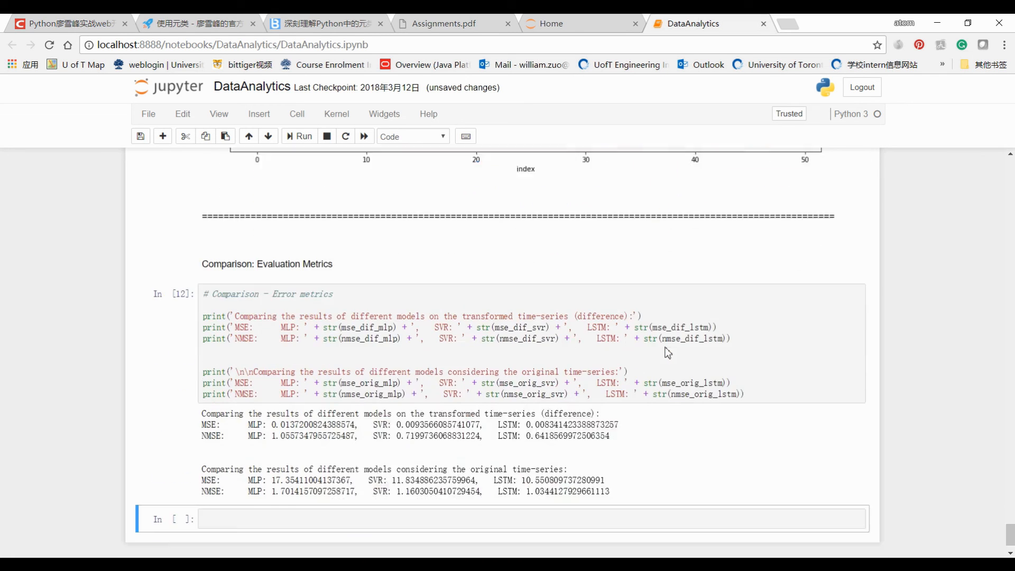